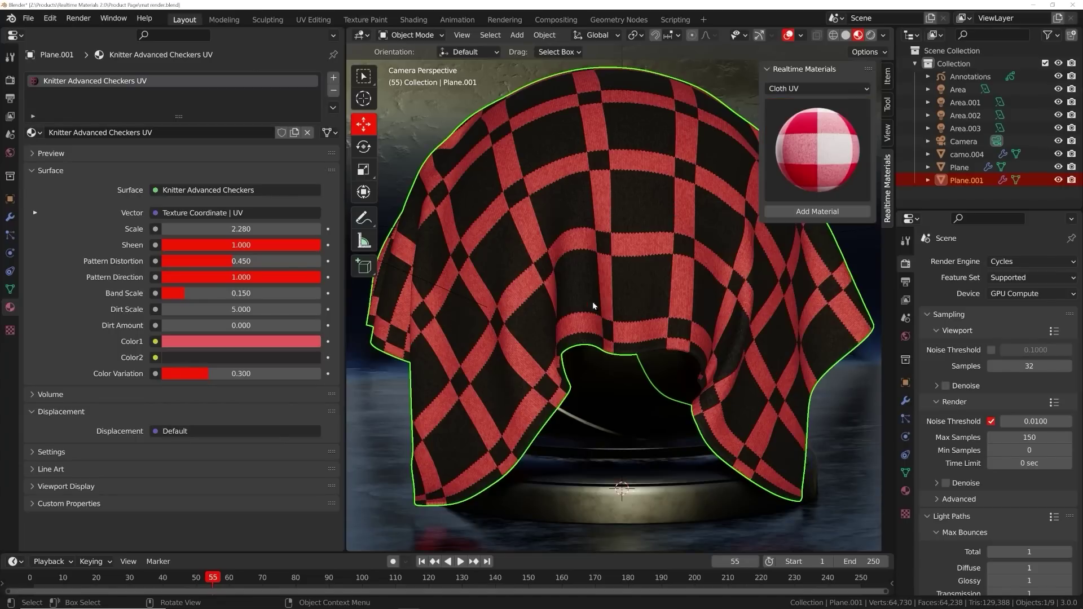
# Apply the Knitter Picnic Cloth UV material to the cloth and shift Color1 to orange
pyautogui.click(817, 211)
pyautogui.click(235, 341)
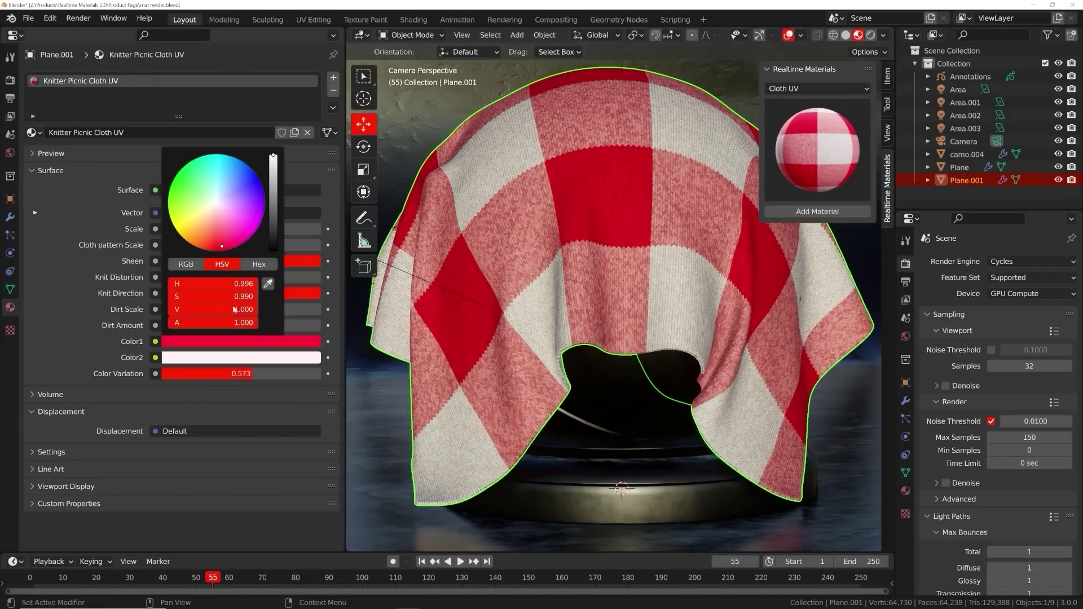
pyautogui.click(202, 248)
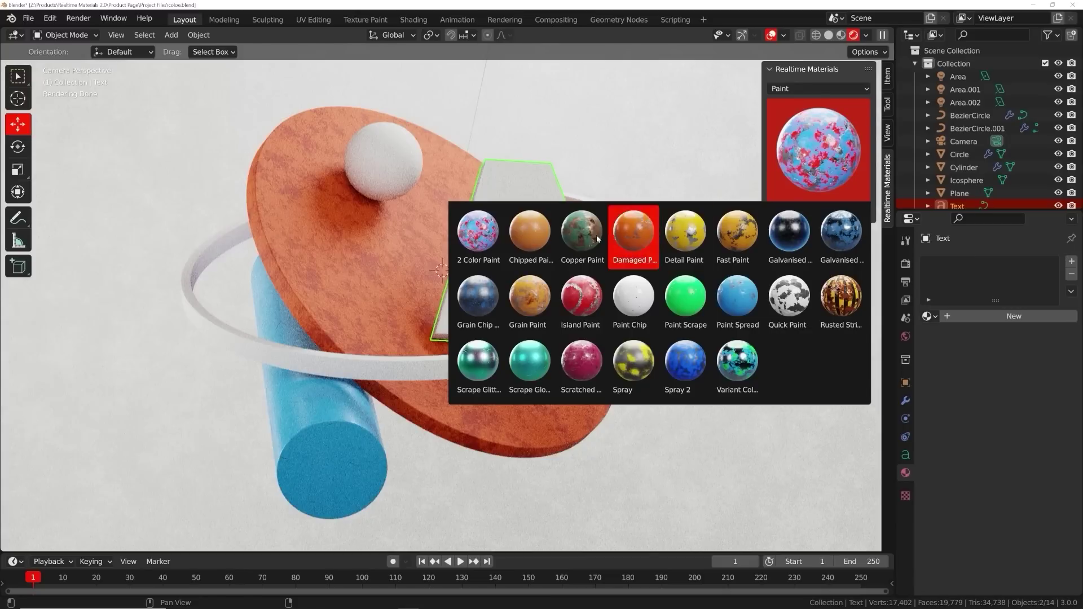
# Apply Chipped Paint to the letter A and raise its Chip Scale
pyautogui.click(530, 231)
pyautogui.click(818, 212)
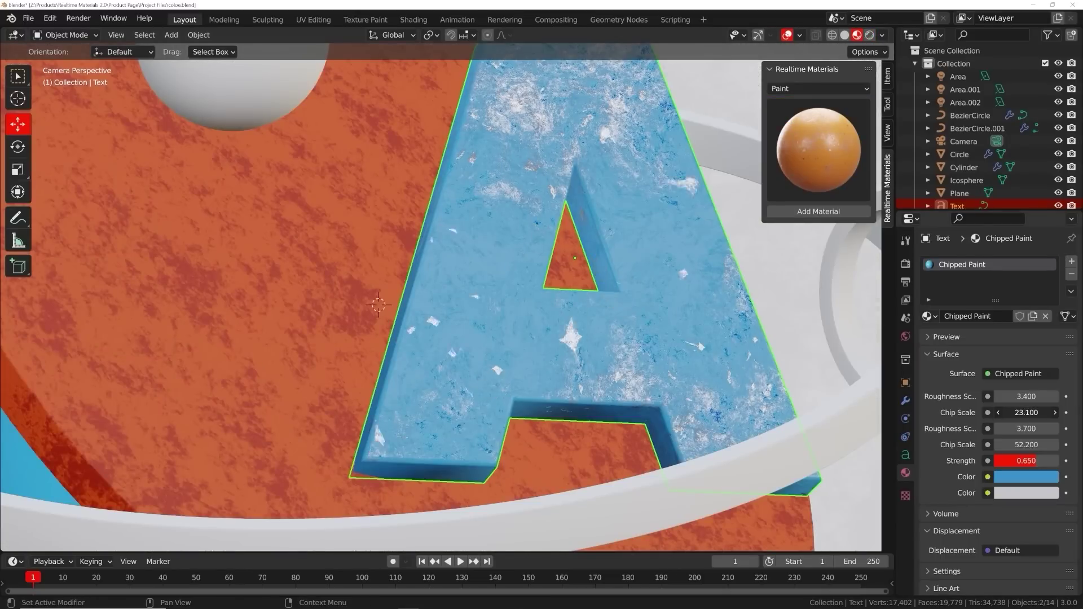
pyautogui.moveTo(1026, 412); pyautogui.dragTo(1048, 413)
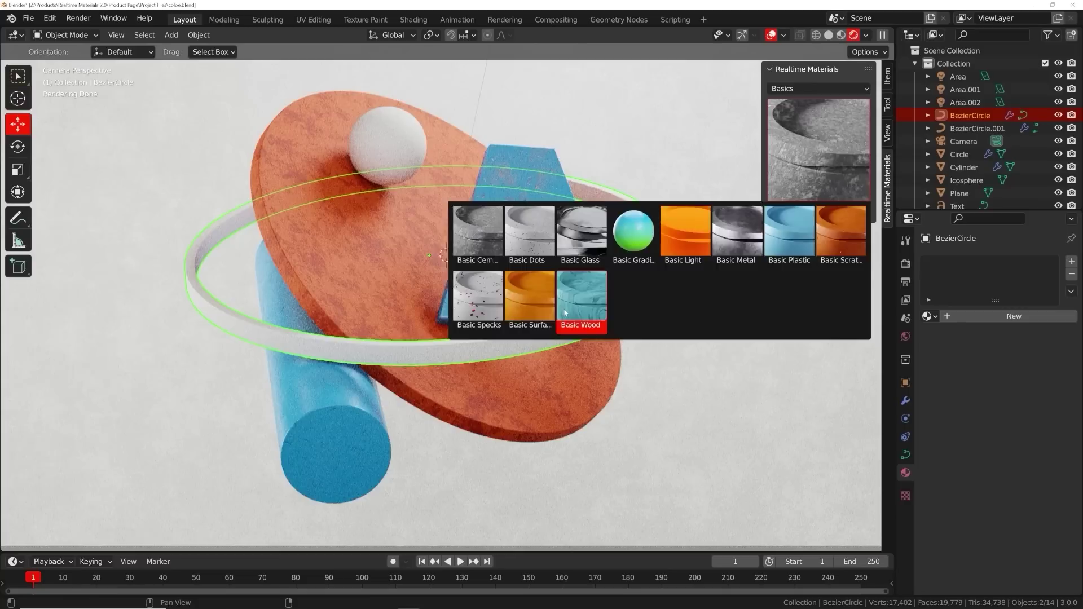
# Apply a Basics wood material to the ring and change its wood colour
pyautogui.click(582, 305)
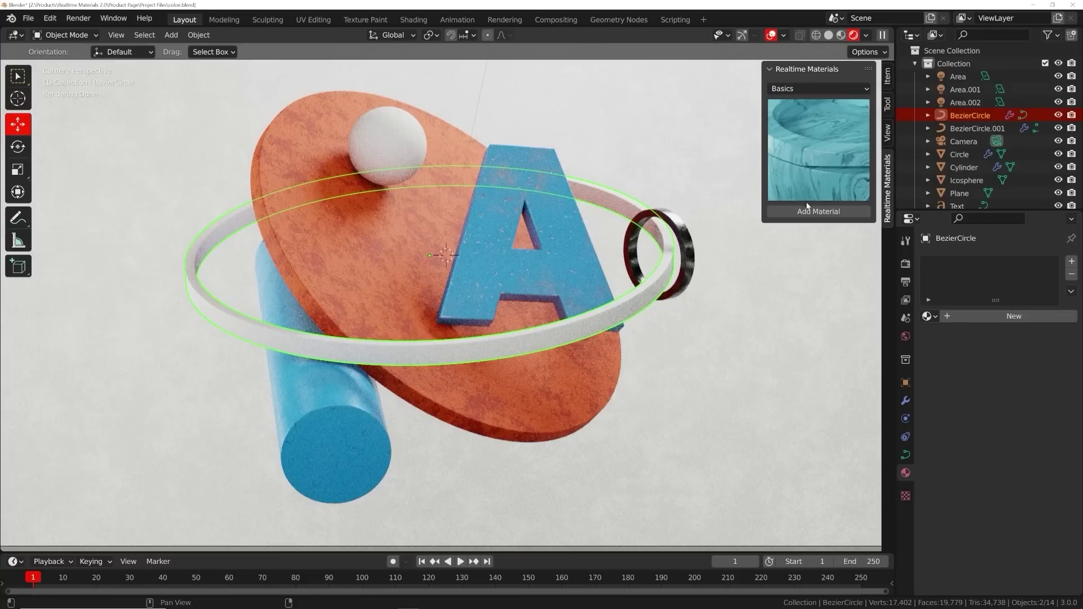
pyautogui.click(818, 212)
pyautogui.click(1018, 462)
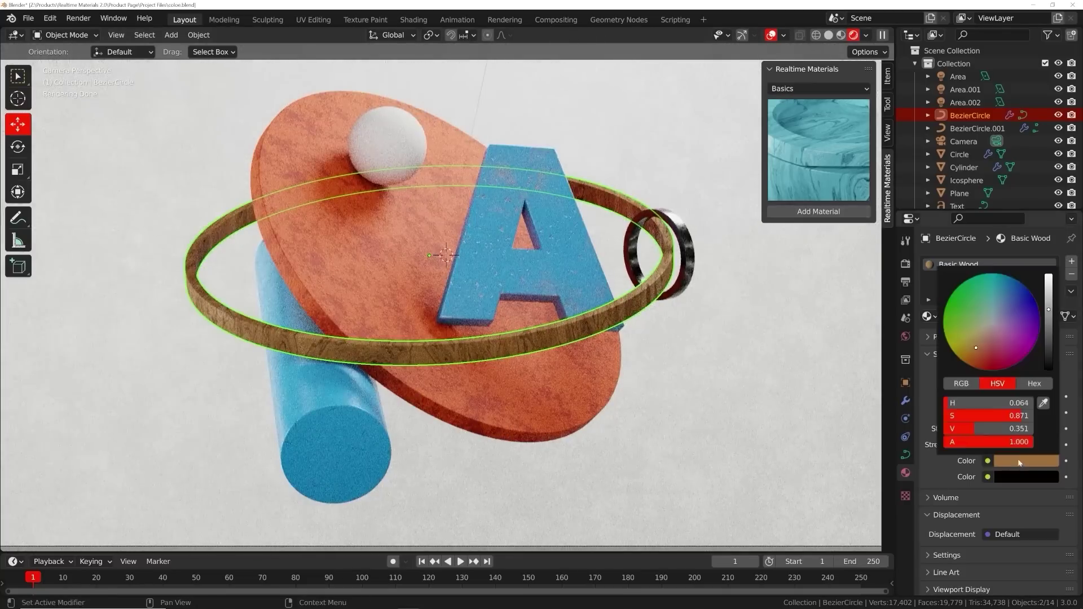
pyautogui.click(1009, 287)
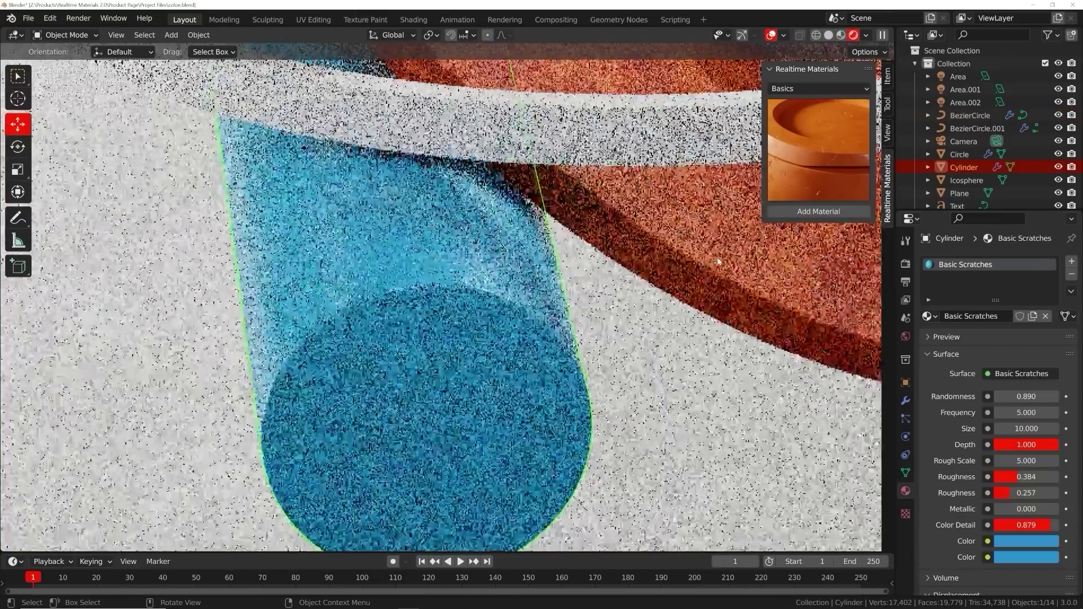
# Increase the Cracks amount on the asphalt sphere and darken its first colour
pyautogui.click(797, 90)
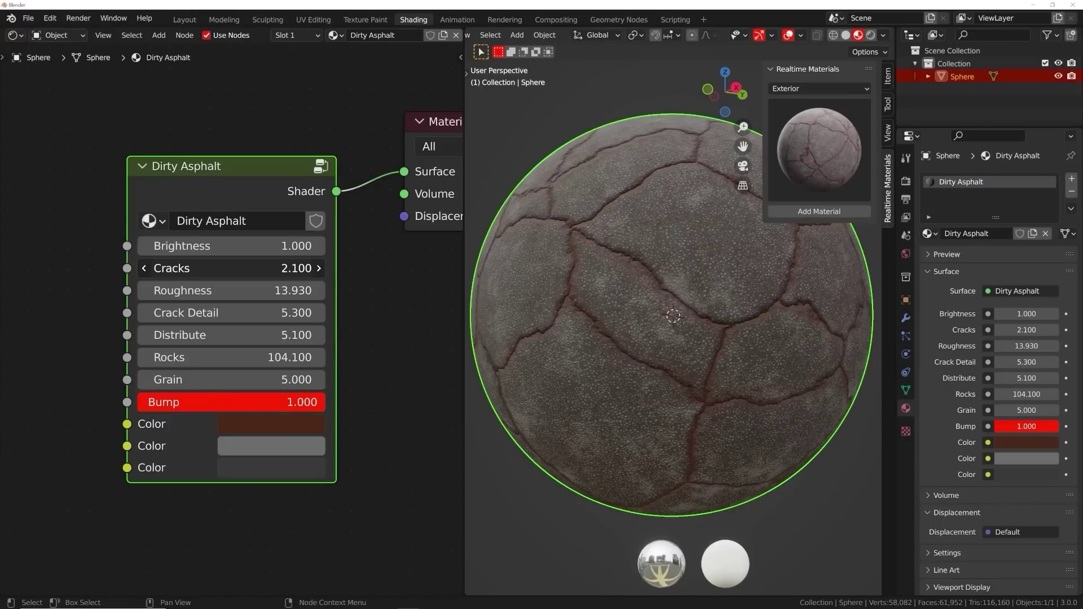
pyautogui.moveTo(231, 268); pyautogui.dragTo(265, 268)
pyautogui.click(271, 424)
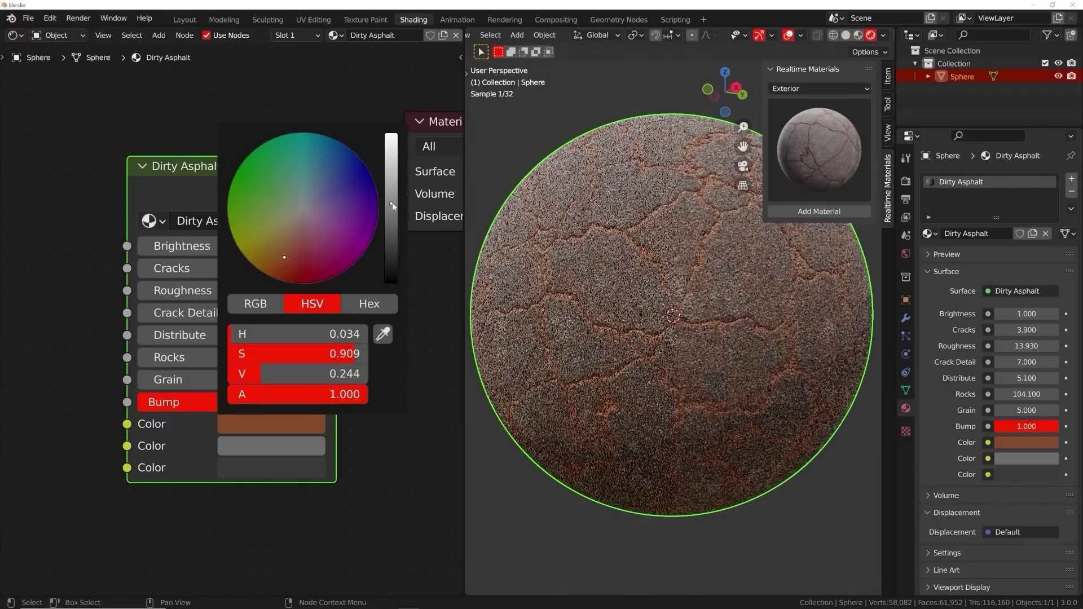
pyautogui.click(397, 212)
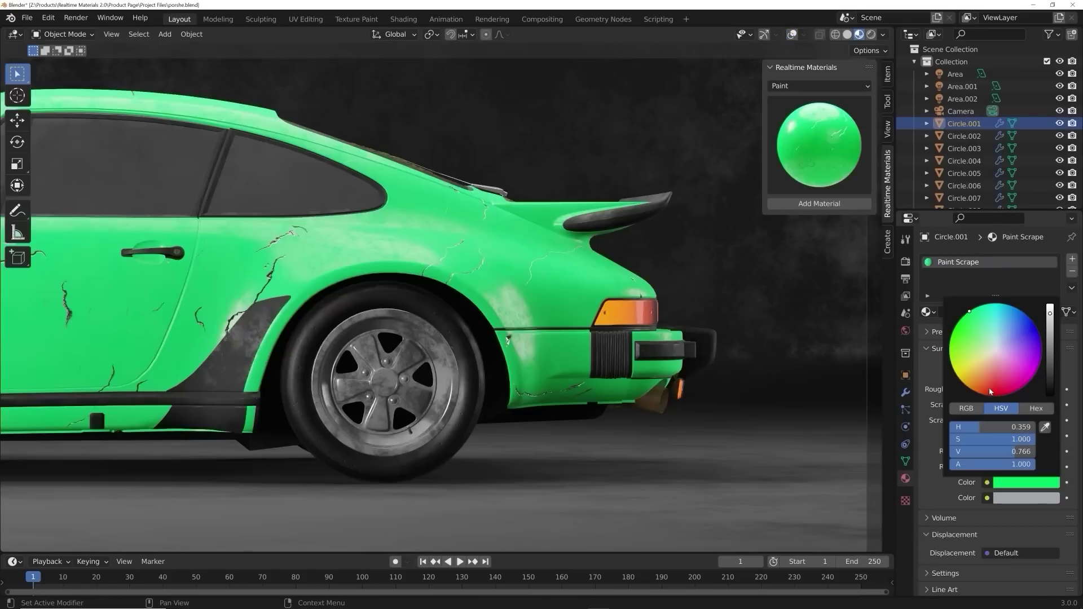
# Turn the car paint red, shift the camo pattern, set wood Phase 4.670, and raise terrazzo Missing Pattern
pyautogui.moveTo(958, 339); pyautogui.dragTo(987, 393)
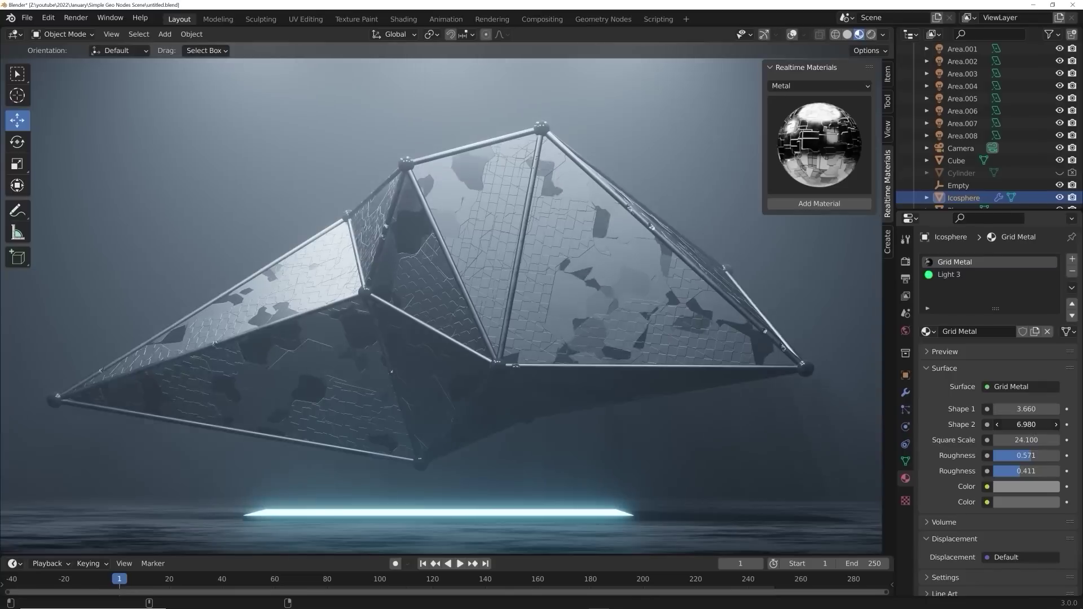
pyautogui.moveTo(1009, 404); pyautogui.dragTo(1032, 403)
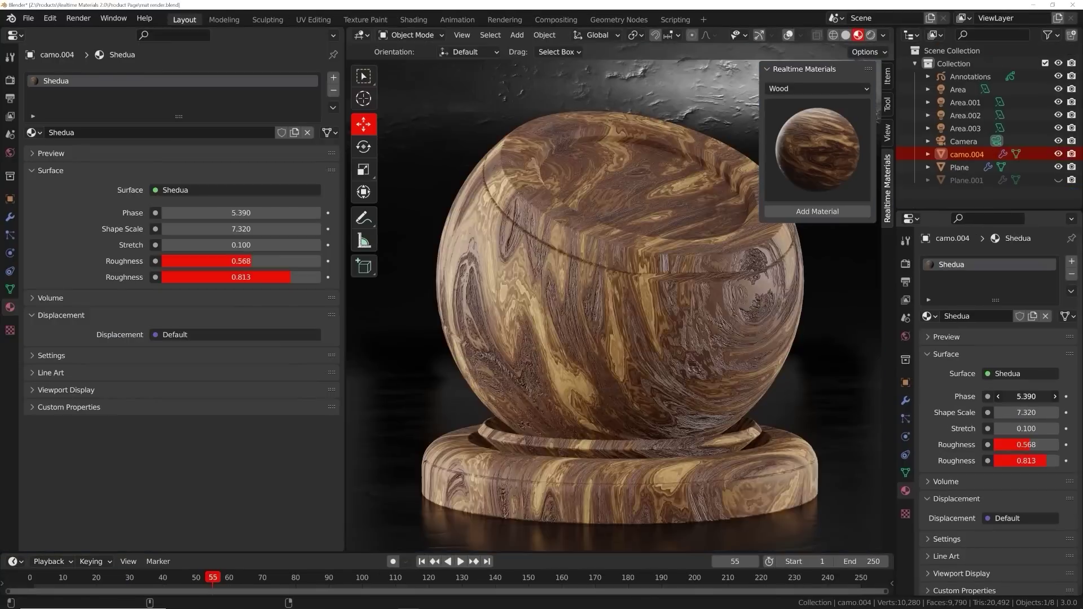
pyautogui.moveTo(1026, 397); pyautogui.dragTo(1006, 397)
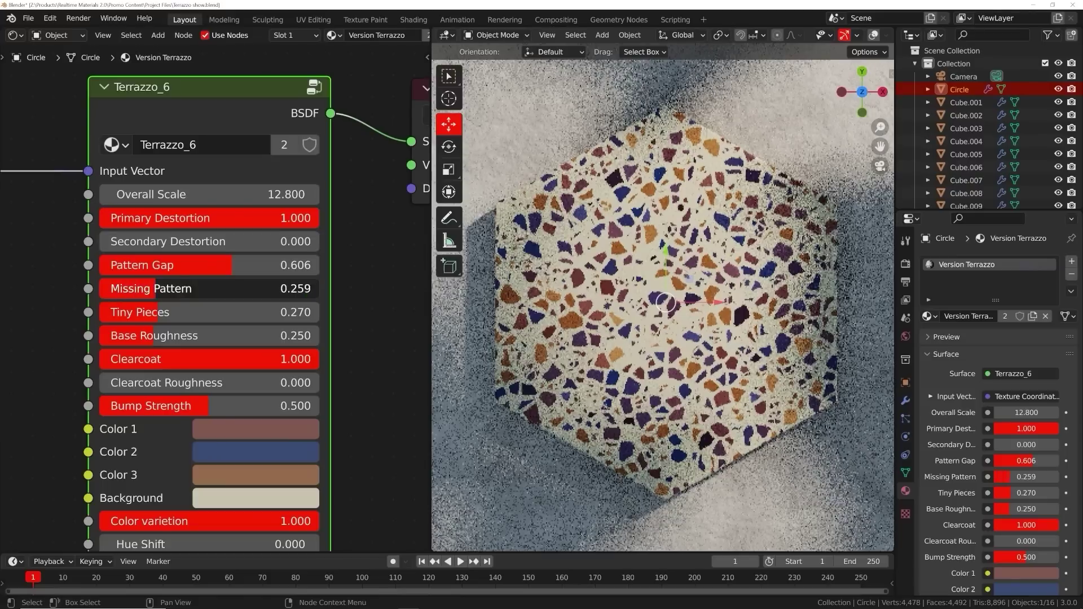
pyautogui.moveTo(156, 288); pyautogui.dragTo(190, 290)
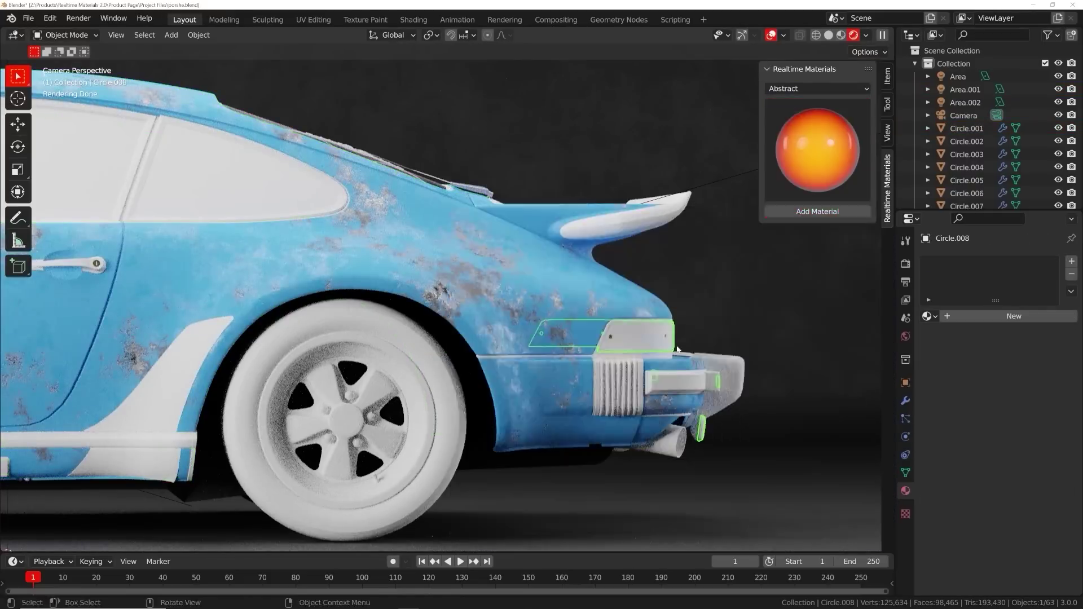
# Switch to the Metal category and apply a dark rubber material to the tire
pyautogui.click(814, 110)
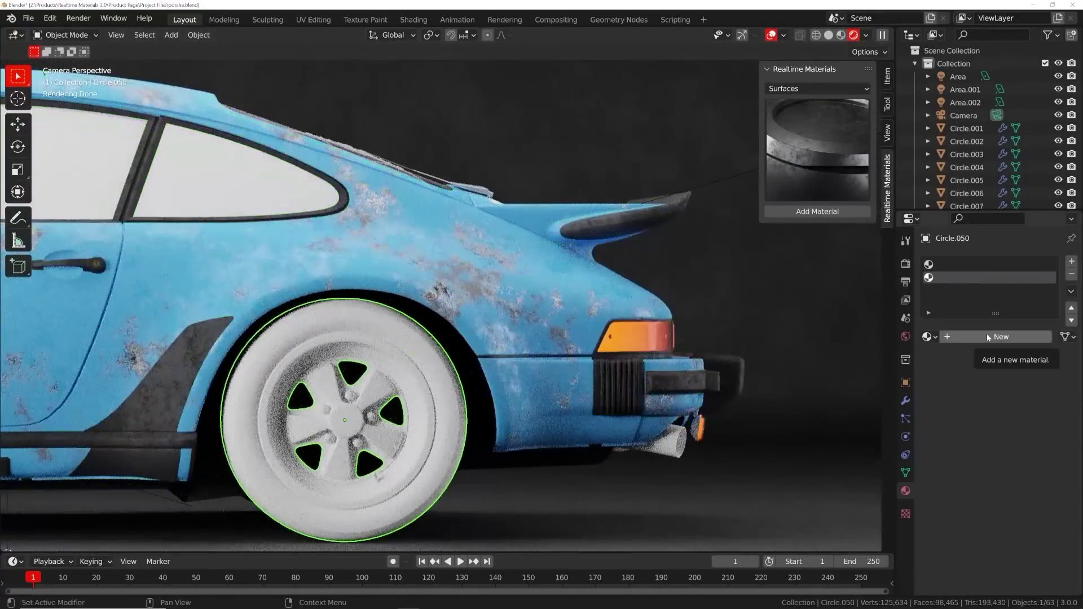
pyautogui.click(815, 89)
pyautogui.click(781, 188)
pyautogui.click(817, 150)
pyautogui.click(581, 383)
pyautogui.click(817, 212)
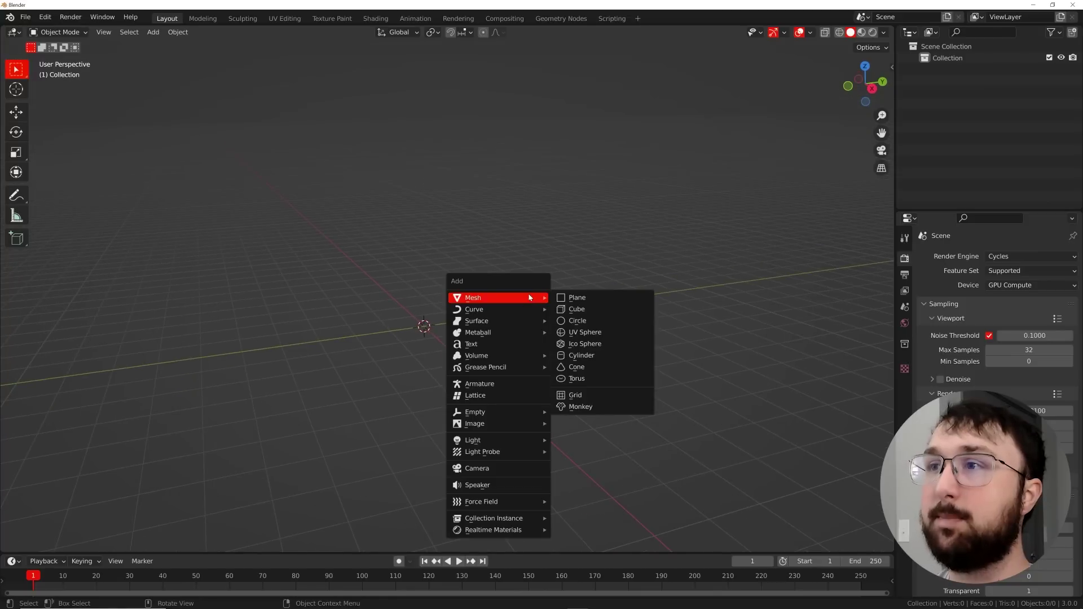
# Add a plane, scale it by 10, and apply the scale
pyautogui.click(585, 300)
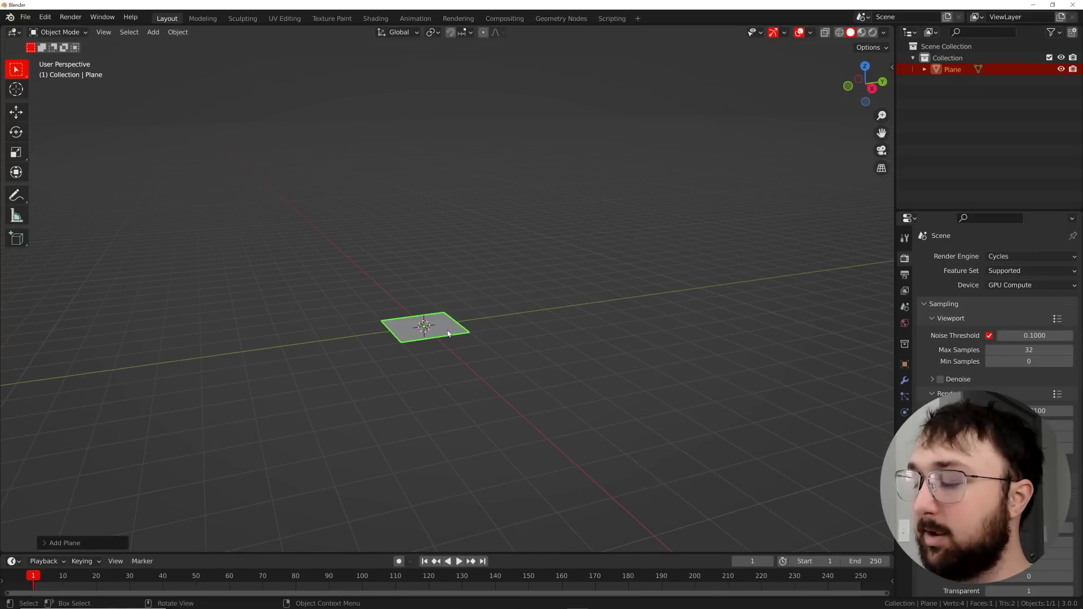
pyautogui.write('s10')
pyautogui.press('Return')
pyautogui.hotkey('ctrl', 'a')
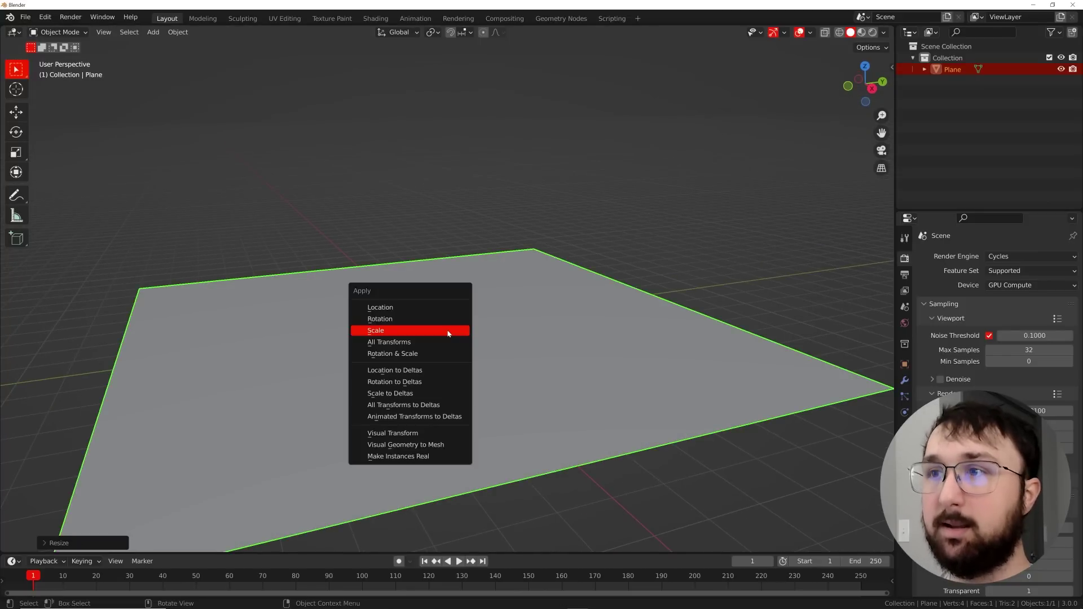
pyautogui.click(449, 331)
pyautogui.moveTo(449, 334); pyautogui.dragTo(460, 377, button='middle')
pyautogui.moveTo(424, 312); pyautogui.dragTo(421, 297, button='middle')
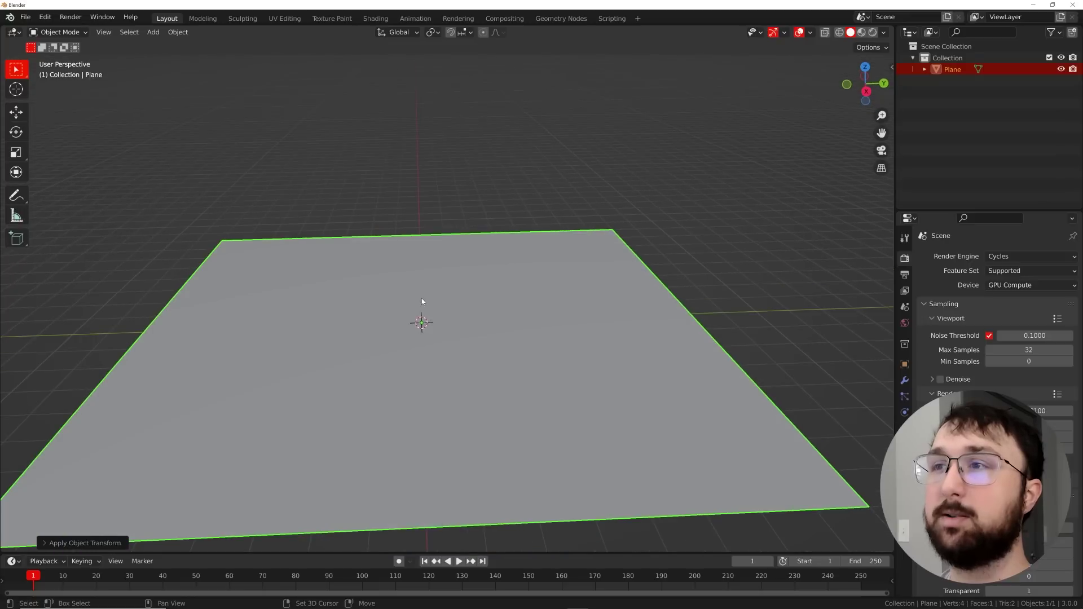
# Add a torus onto the plane and give it smooth shading
pyautogui.hotkey('shift', 'a')
pyautogui.moveTo(412, 305)
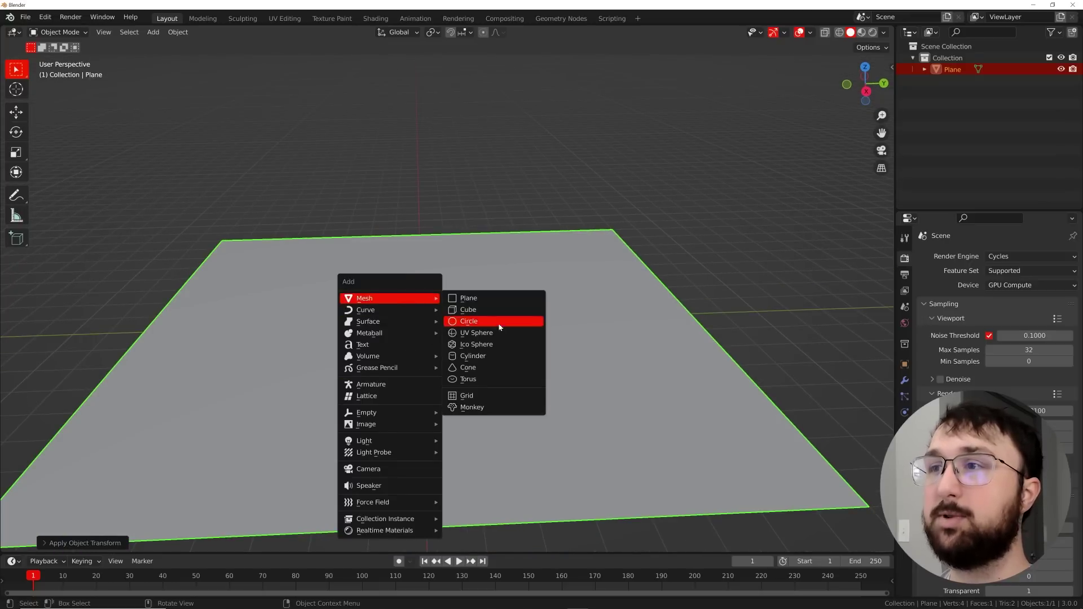
pyautogui.click(474, 379)
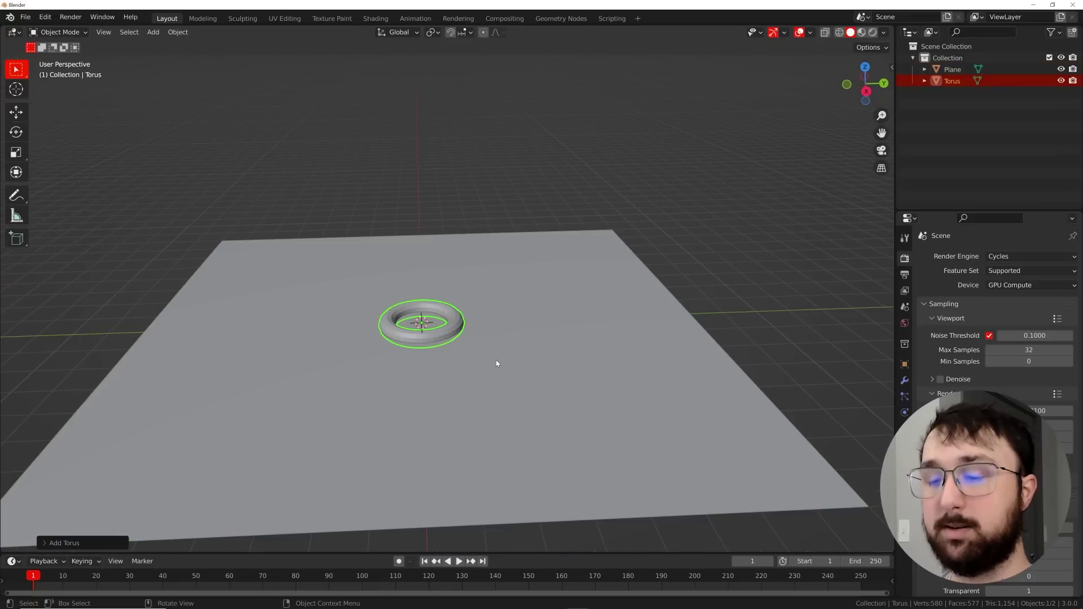
pyautogui.scroll(4, 491, 367)
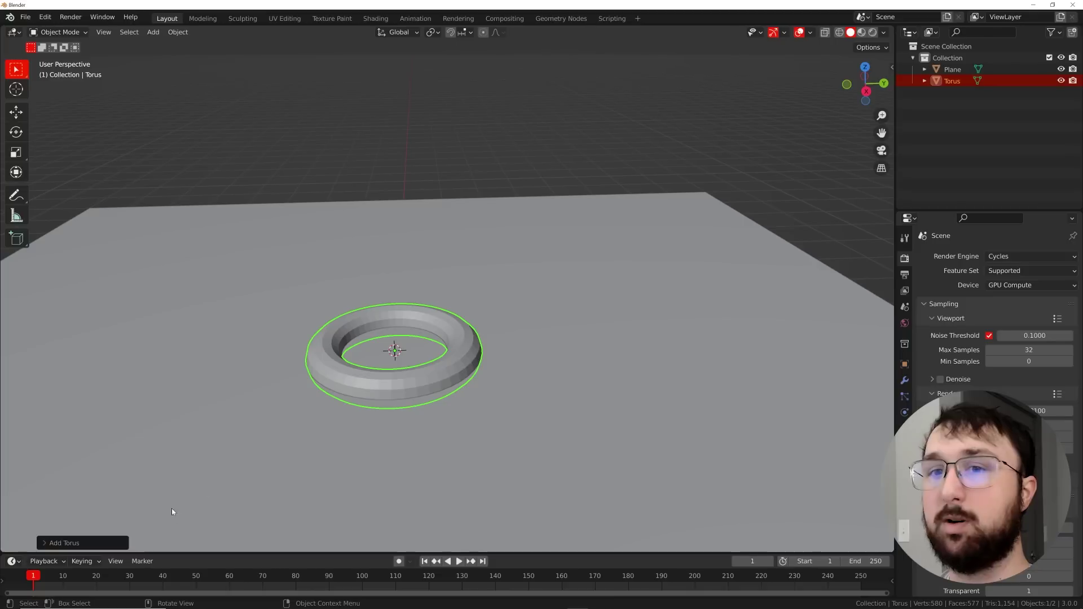
pyautogui.rightClick(445, 303)
pyautogui.click(481, 302)
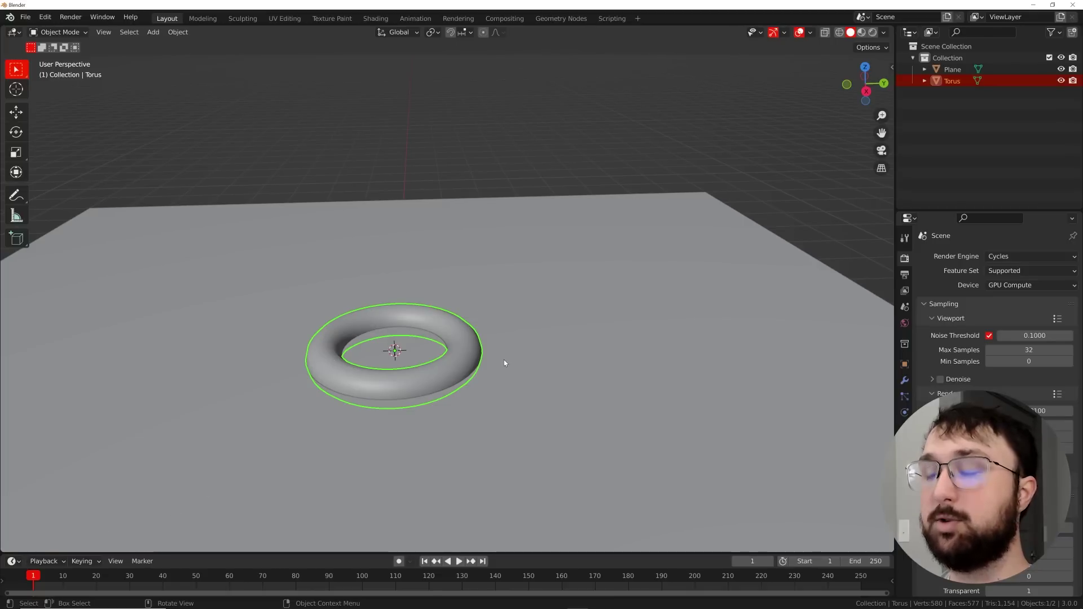
# Rotate the torus 90° on X to stand on edge and raise it above the plane
pyautogui.press('r')
pyautogui.press('x')
pyautogui.press('9')
pyautogui.press('0')
pyautogui.press('Return')
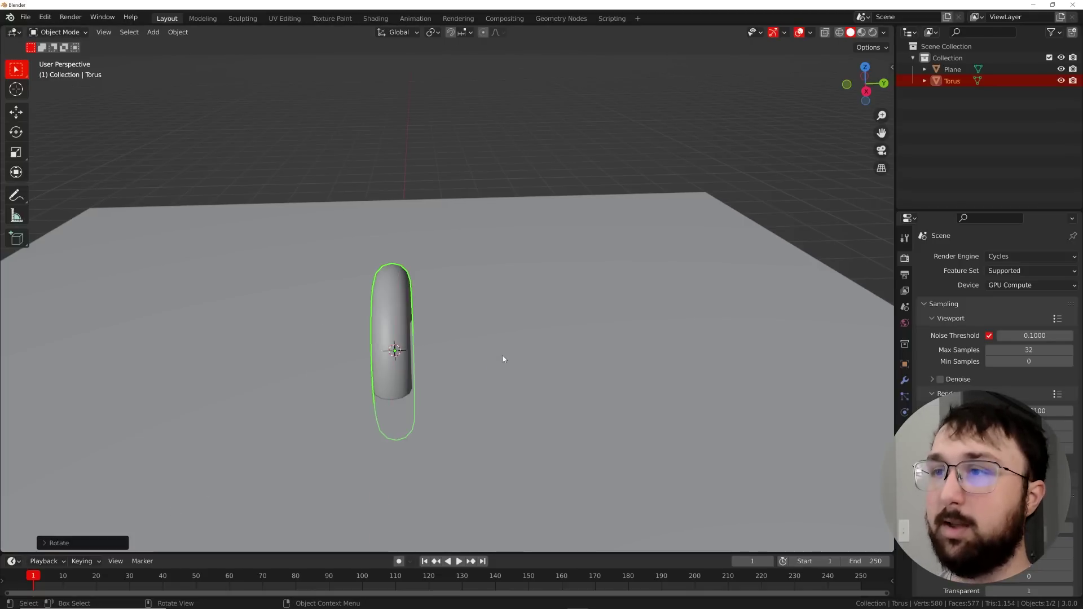
pyautogui.moveTo(412, 353); pyautogui.dragTo(536, 316, button='middle')
pyautogui.click(15, 112)
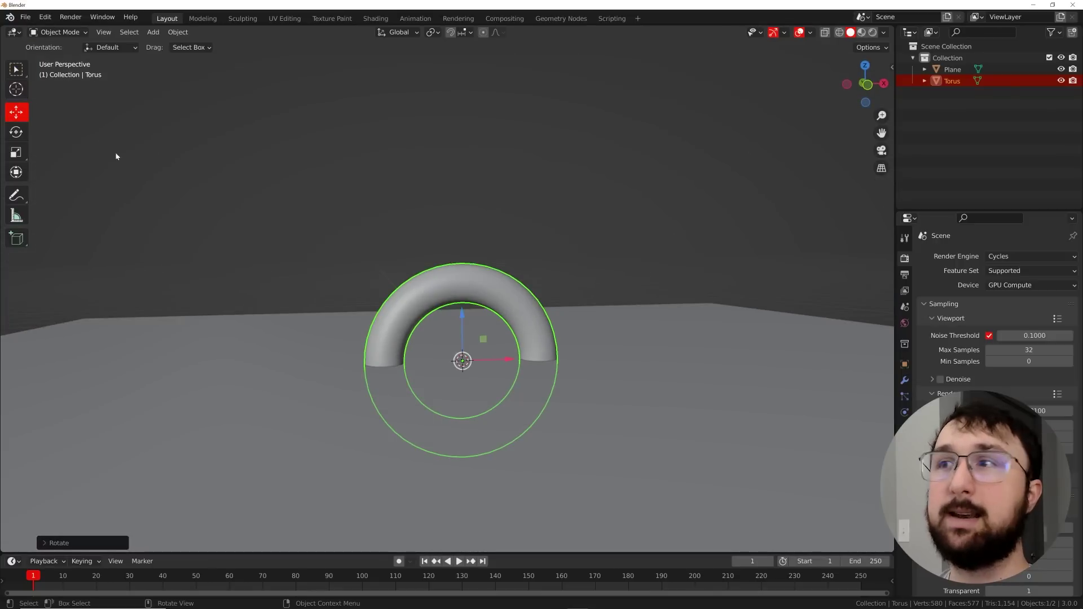
pyautogui.moveTo(462, 315); pyautogui.dragTo(471, 243)
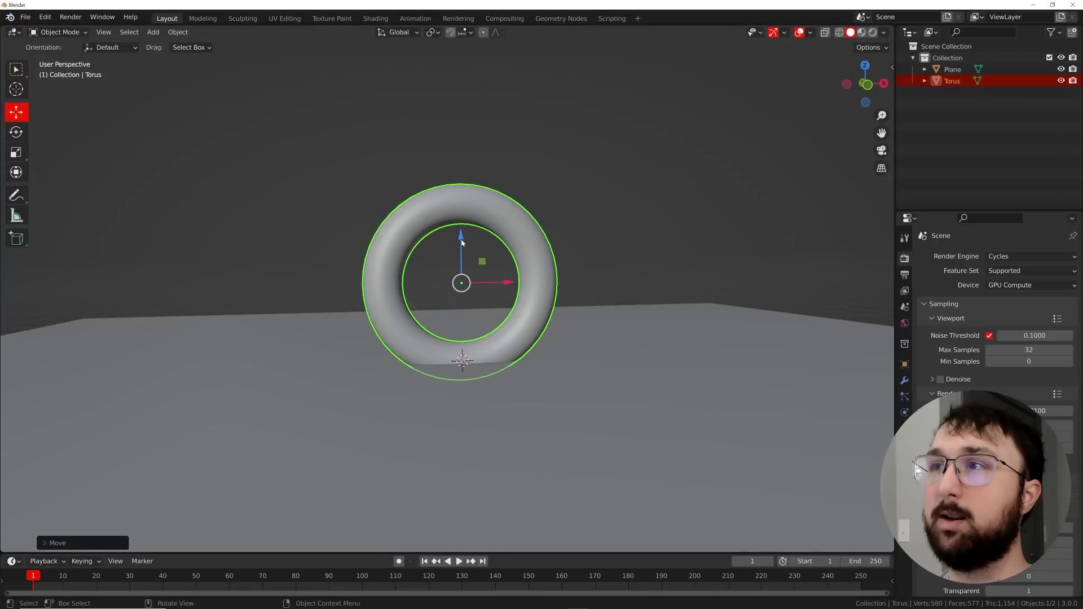
# Shrink the torus to a smaller size
pyautogui.press('s')
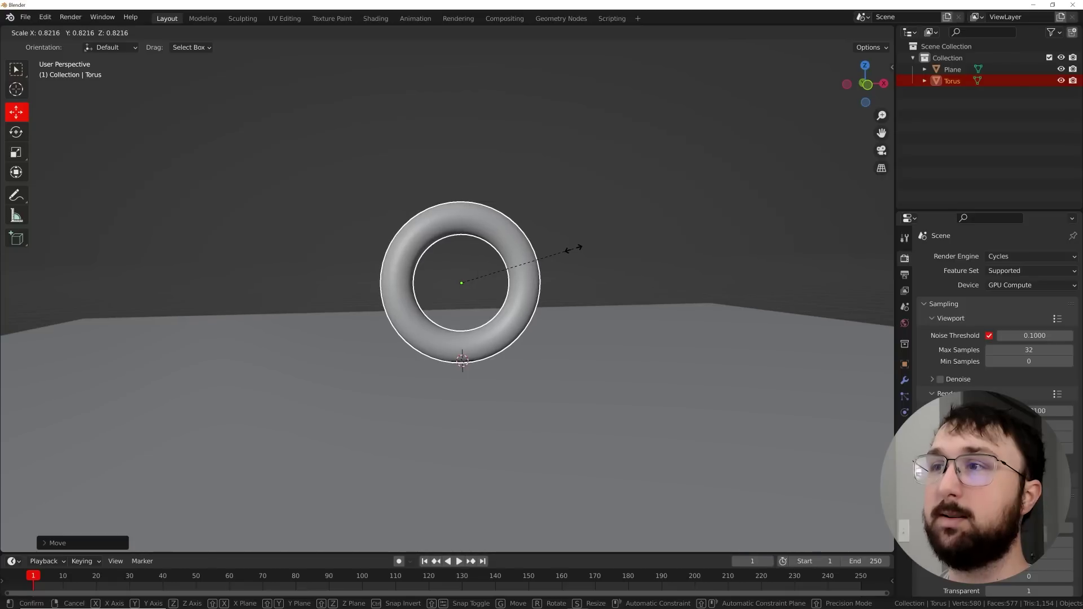
pyautogui.click(576, 249)
pyautogui.moveTo(576, 248); pyautogui.dragTo(563, 320, button='middle')
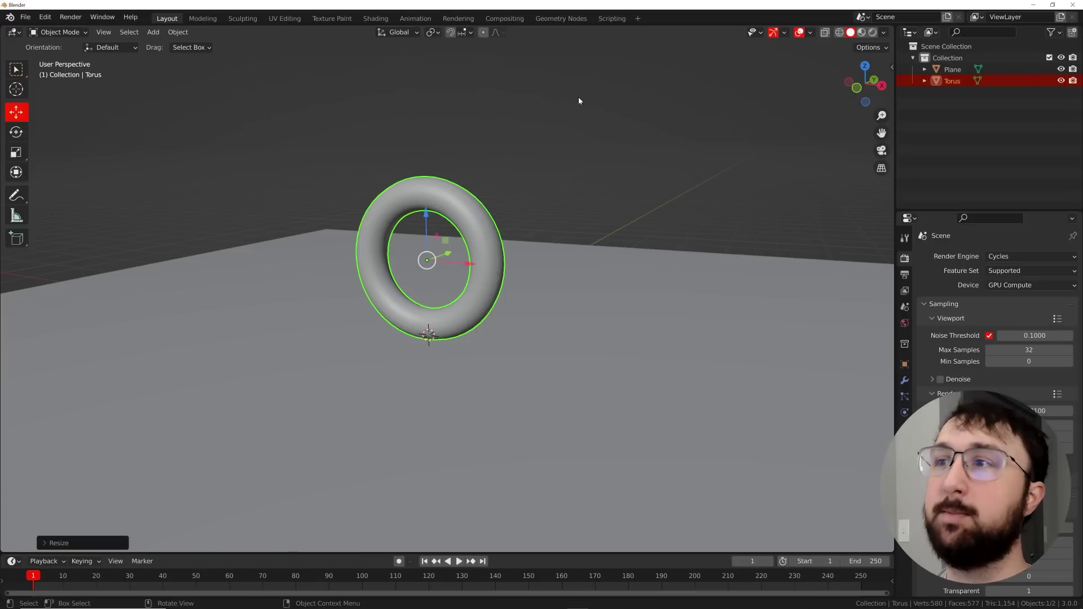
pyautogui.moveTo(544, 235); pyautogui.dragTo(550, 247, button='middle')
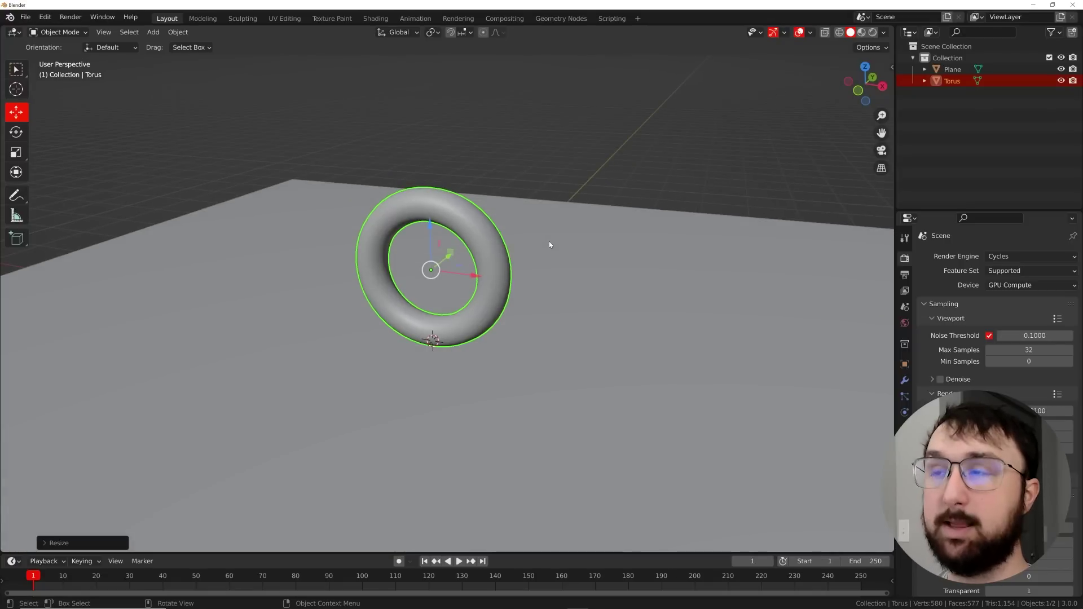
# Preview the scene in Rendered and Wireframe shading, then return to Solid shading
pyautogui.click(871, 34)
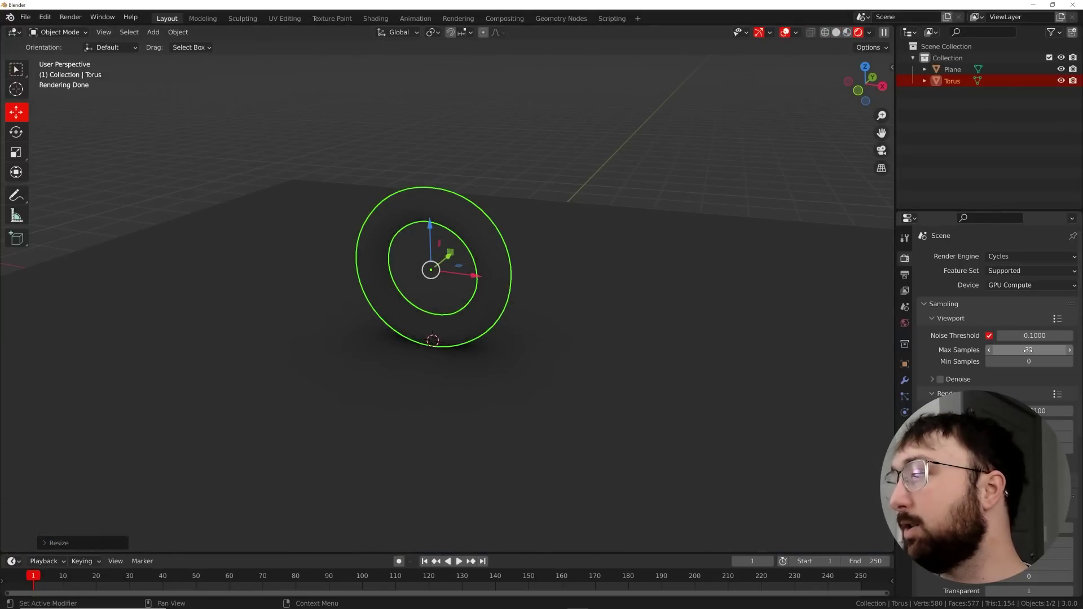
pyautogui.click(827, 34)
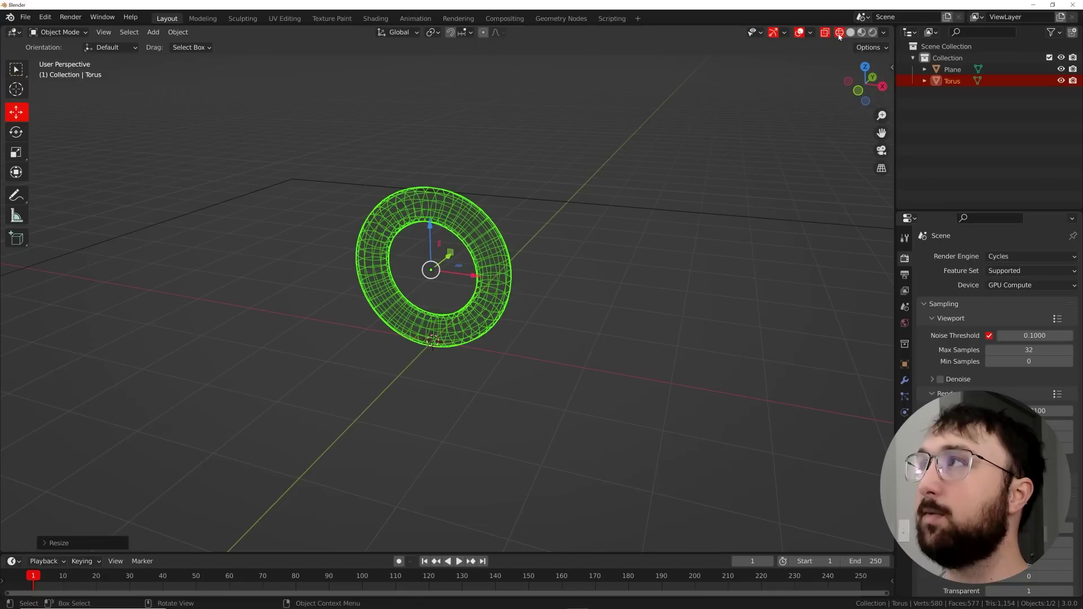
pyautogui.click(850, 33)
pyautogui.click(871, 32)
pyautogui.moveTo(727, 237); pyautogui.dragTo(719, 179, button='middle')
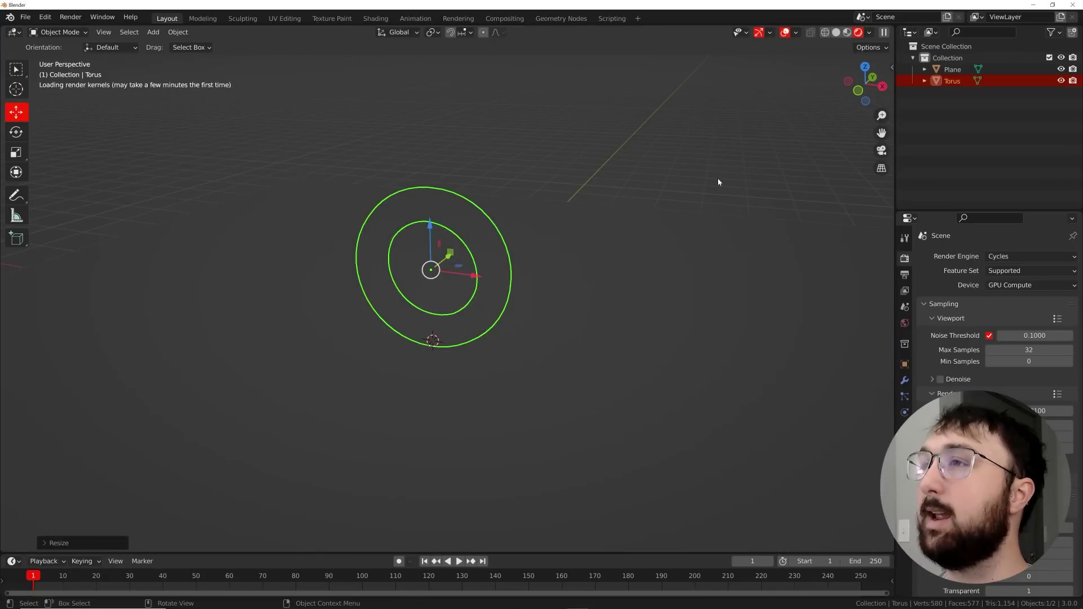
pyautogui.click(836, 33)
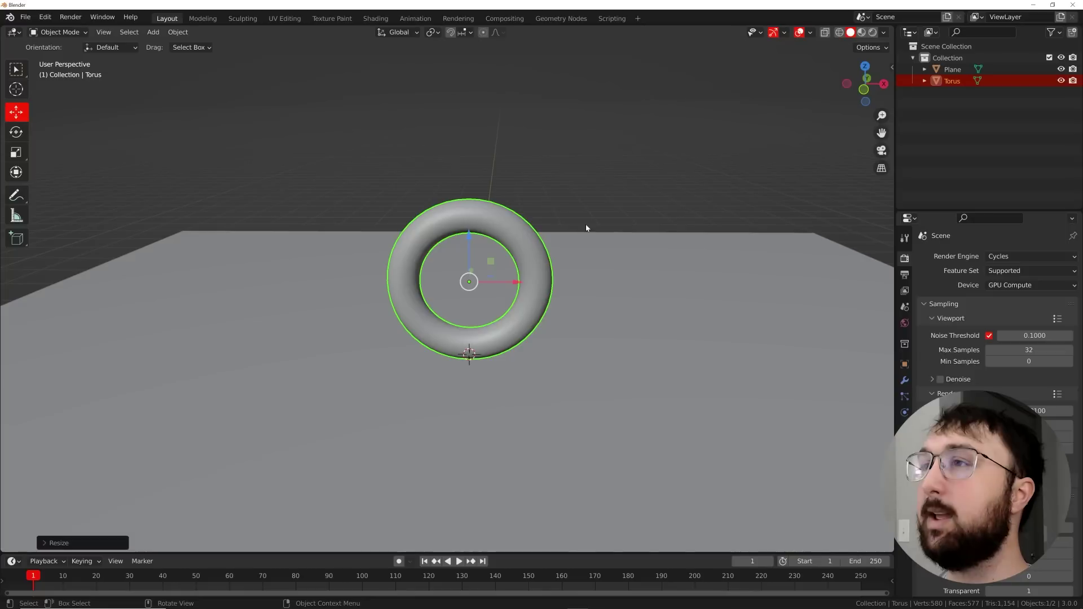
pyautogui.hotkey('shift', 'a')
# Add an area light, place it up and to the right, and enlarge it
pyautogui.moveTo(540, 371)
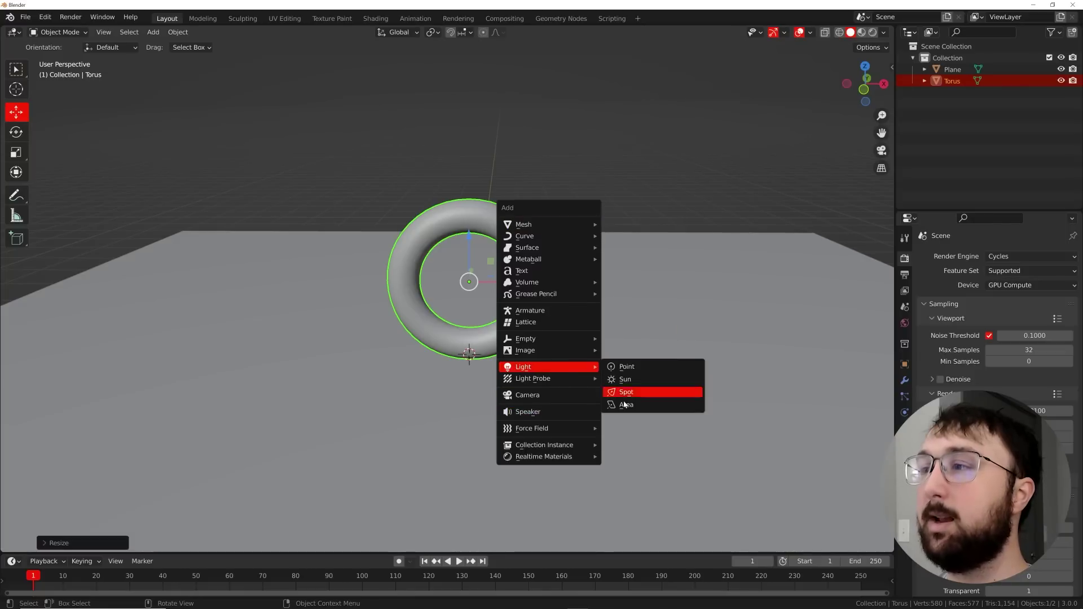
pyautogui.click(623, 402)
pyautogui.moveTo(568, 367); pyautogui.dragTo(516, 407, button='middle')
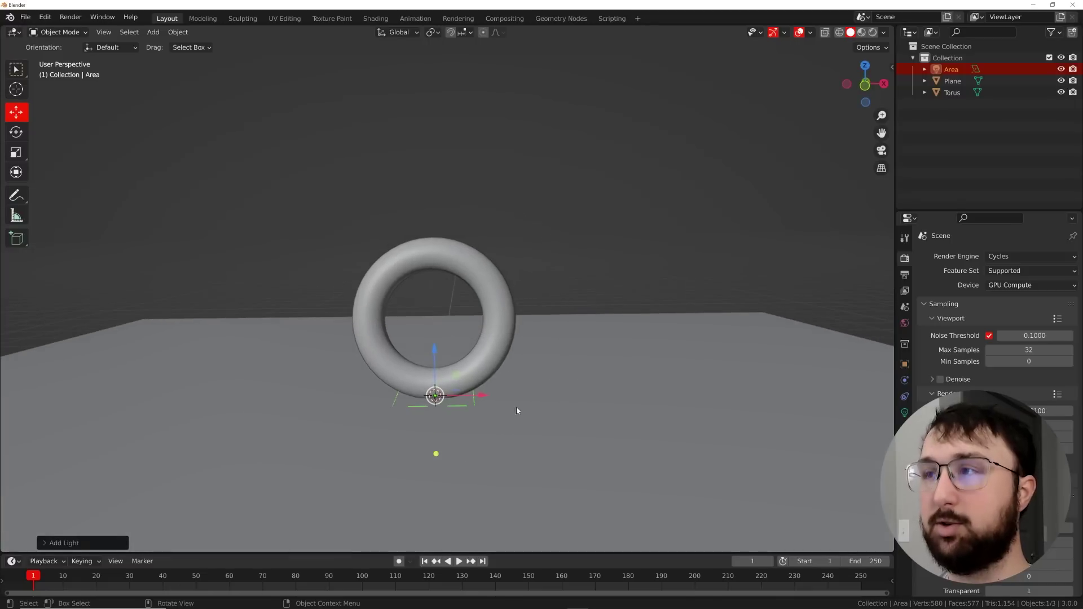
pyautogui.press('g')
pyautogui.click(776, 146)
pyautogui.scroll(-3, 776, 146)
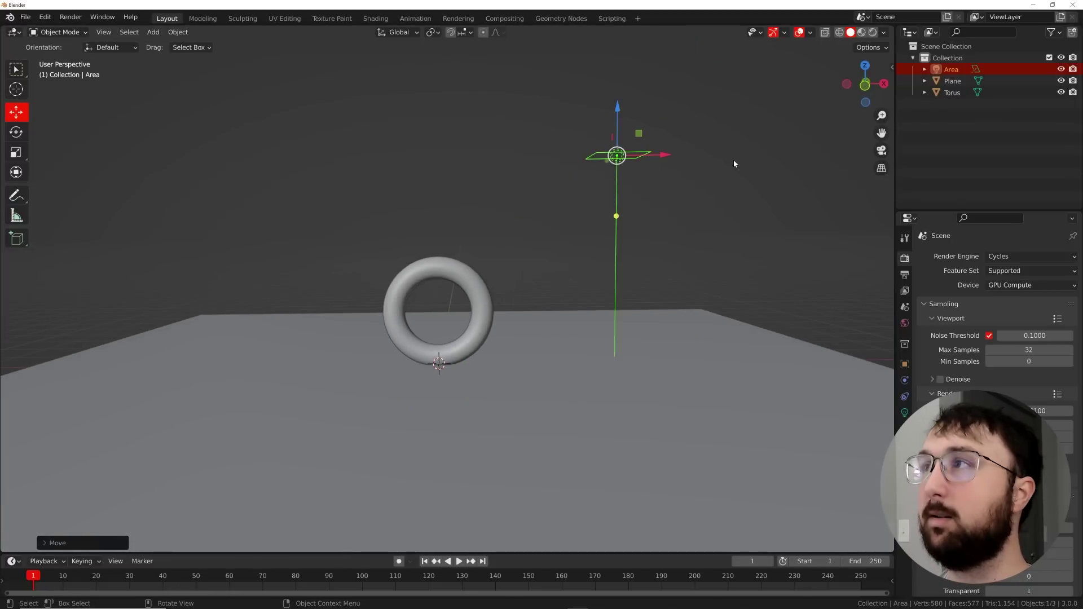
pyautogui.press('s')
pyautogui.click(886, 163)
# Reposition the area light and tilt it
pyautogui.moveTo(780, 210); pyautogui.dragTo(769, 208, button='middle')
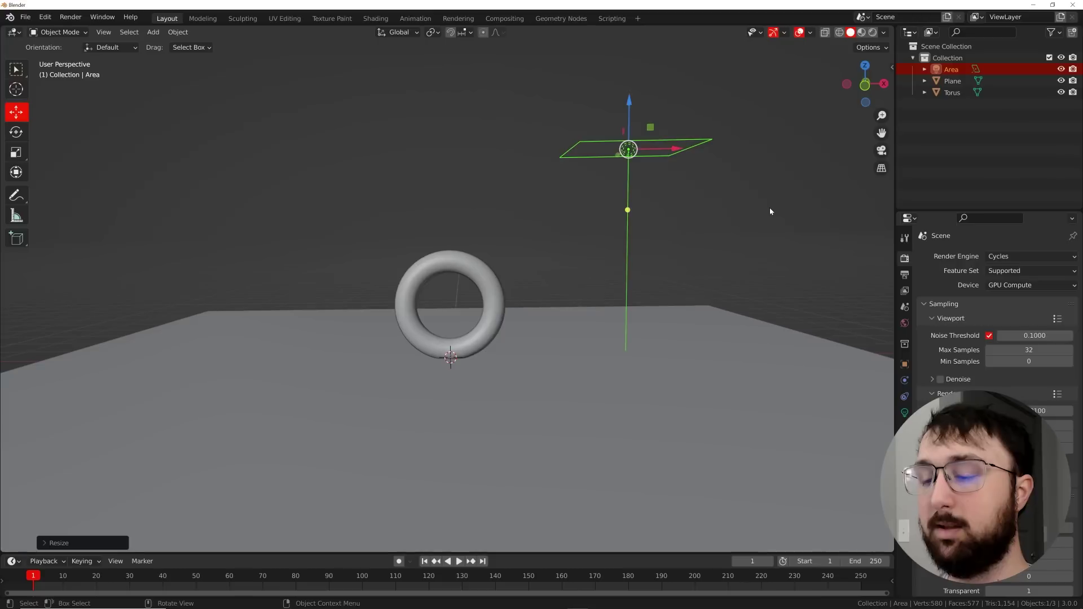
pyautogui.press('g')
pyautogui.click(828, 173)
pyautogui.press('r')
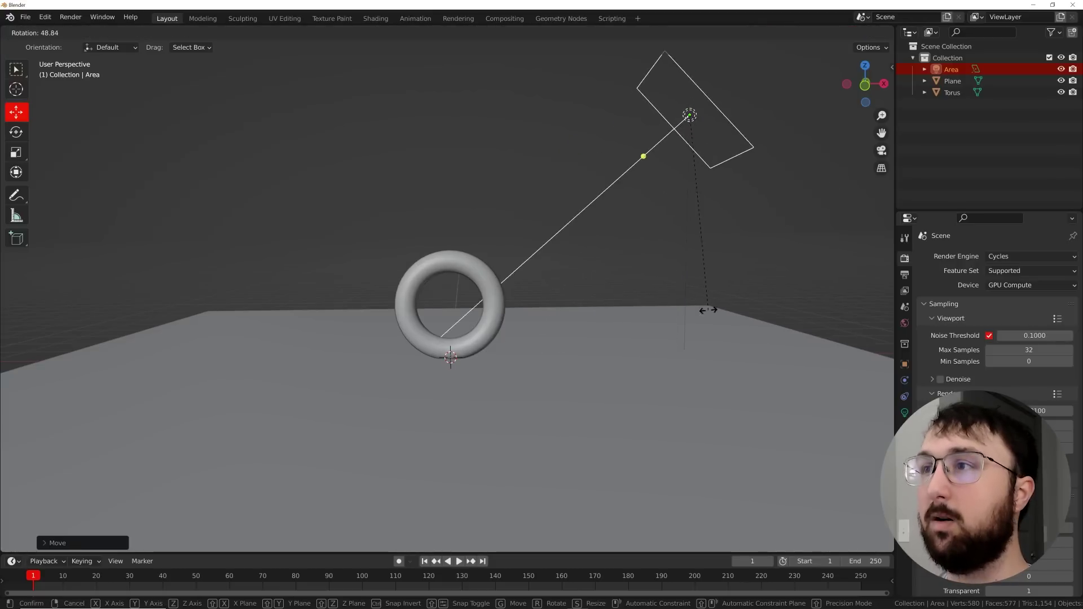
pyautogui.click(682, 315)
pyautogui.moveTo(682, 314); pyautogui.dragTo(489, 339, button='middle')
# Tumble the light, shift it left, and aim it down at the torus
pyautogui.press('r')
pyautogui.press('r')
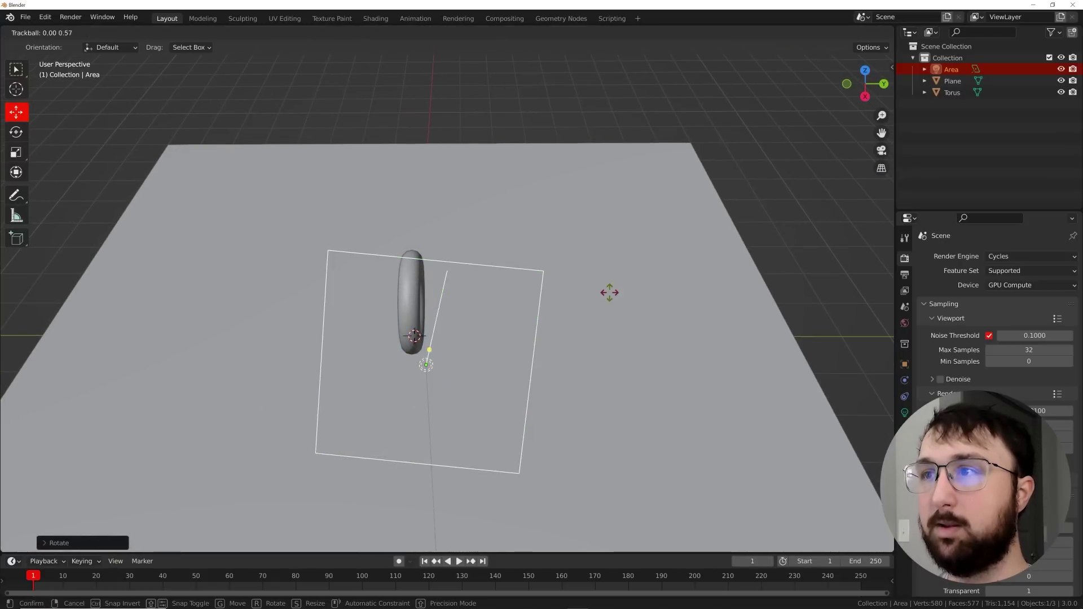
pyautogui.click(611, 293)
pyautogui.press('g')
pyautogui.click(488, 322)
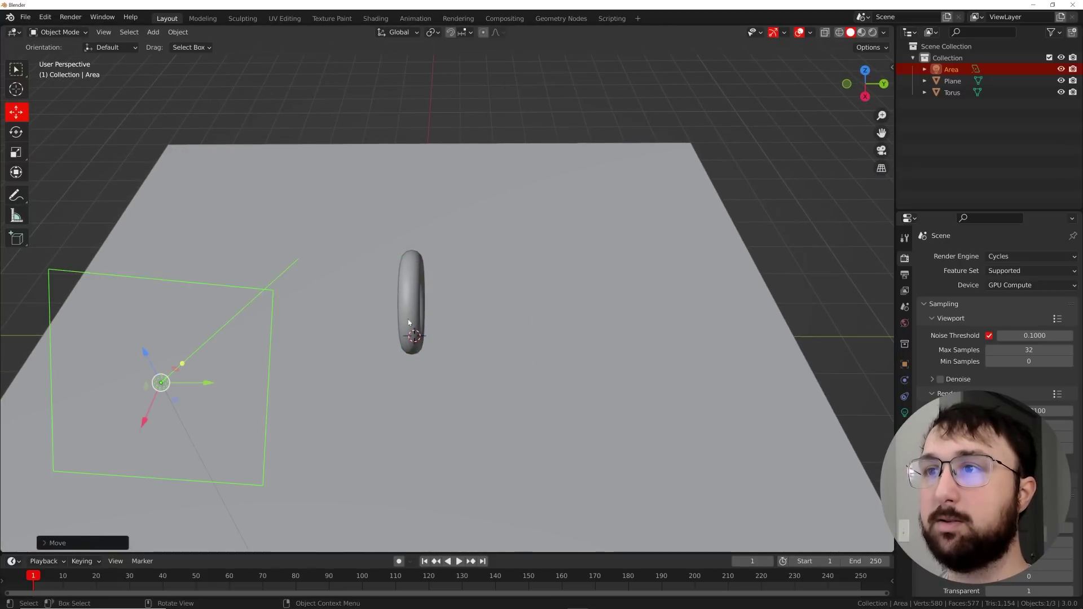
pyautogui.moveTo(488, 322); pyautogui.dragTo(525, 280, button='middle')
pyautogui.press('r')
pyautogui.press('r')
pyautogui.click(520, 313)
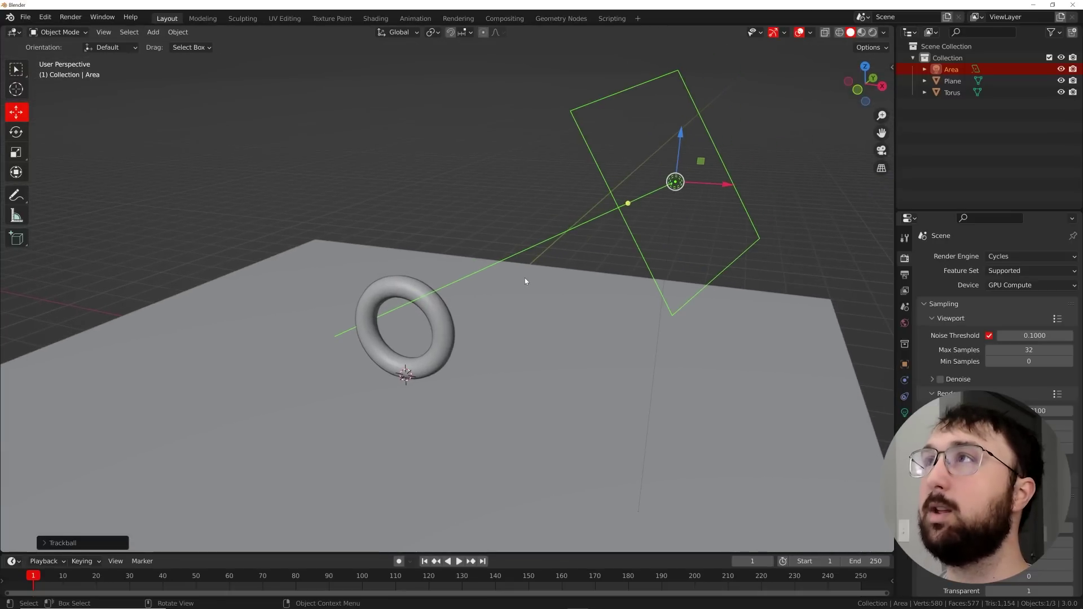
pyautogui.click(380, 20)
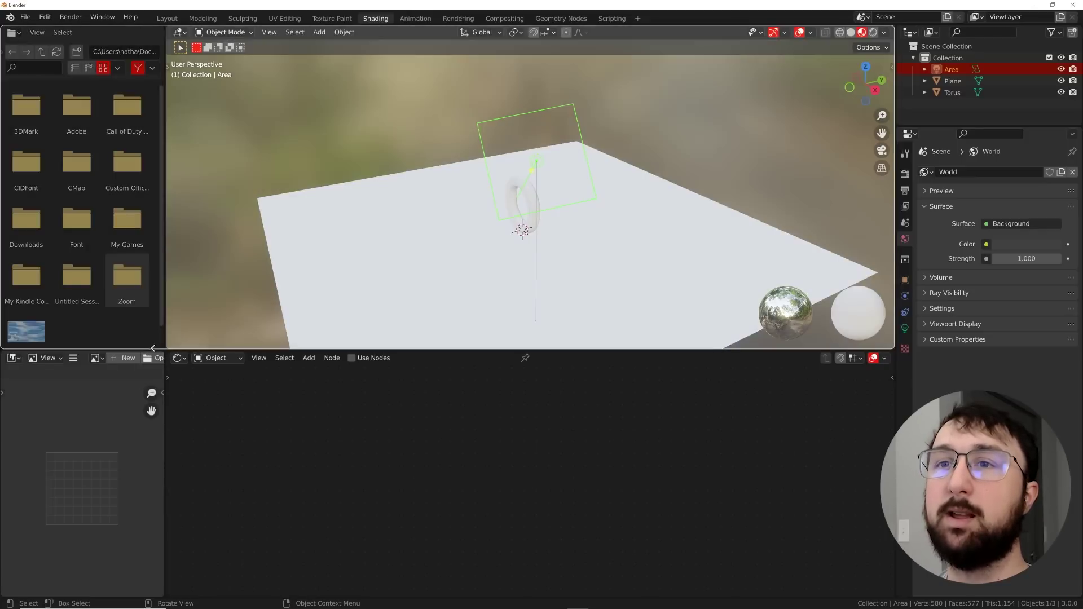
# Merge away the file browser and image editor, and switch the viewport to Rendered shading
pyautogui.moveTo(167, 345); pyautogui.dragTo(84, 383)
pyautogui.moveTo(429, 237)
pyautogui.mouseDown(button='middle')
pyautogui.moveTo(525, 214)
pyautogui.moveTo(483, 233)
pyautogui.mouseUp(button='middle')
pyautogui.click(872, 32)
# Bring the light's Emission and Light Output nodes into view
pyautogui.scroll(4, 532, 223)
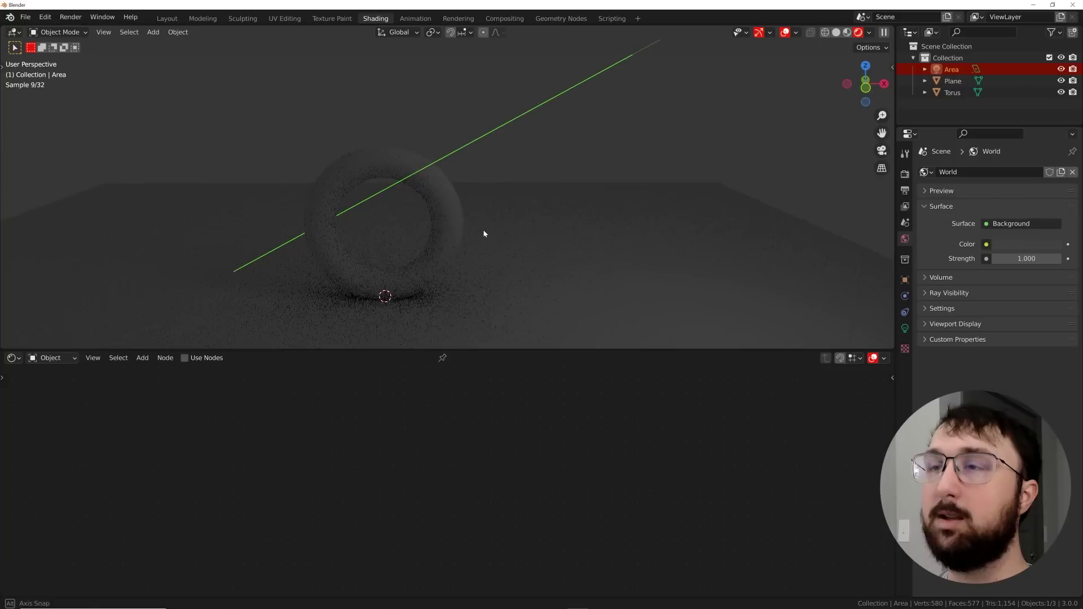
pyautogui.scroll(-4, 644, 105)
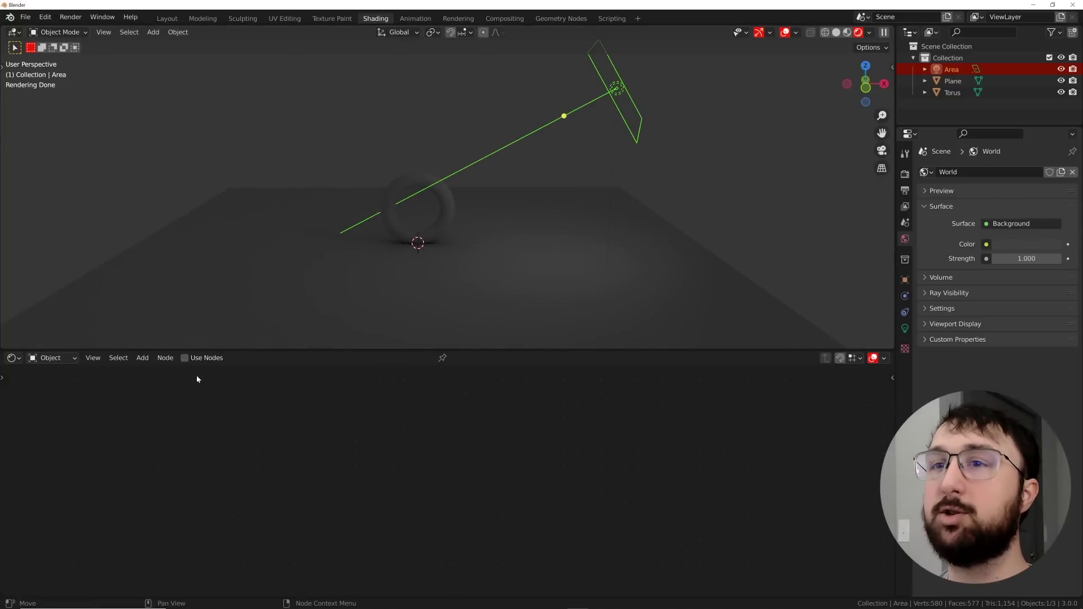
pyautogui.moveTo(468, 433); pyautogui.dragTo(475, 508, button='middle')
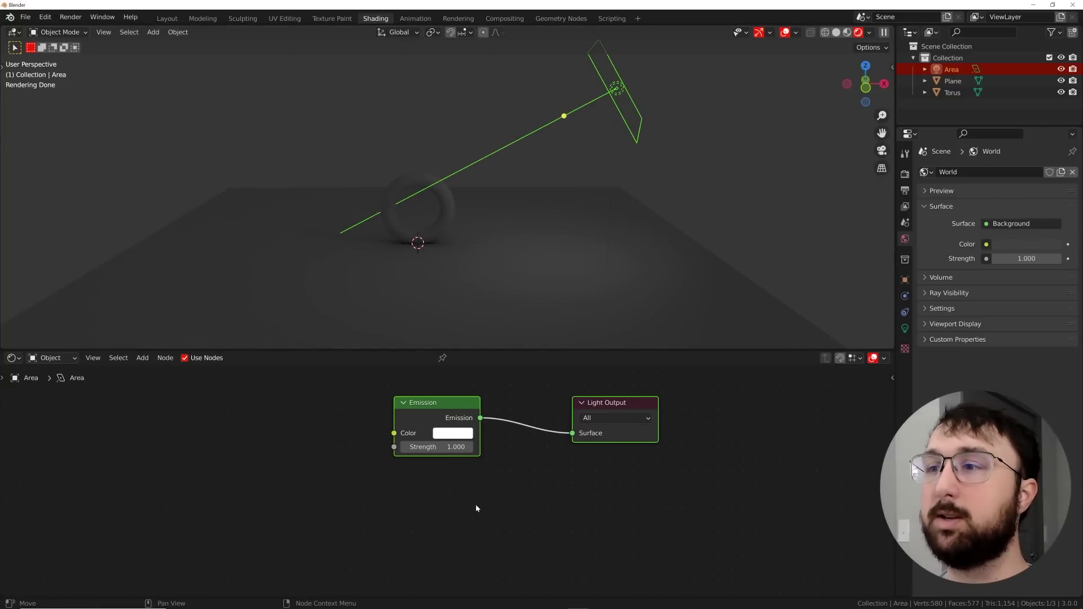
# Set the light's Emission Strength to 43.300, keeping its colour white
pyautogui.moveTo(429, 447); pyautogui.dragTo(432, 441)
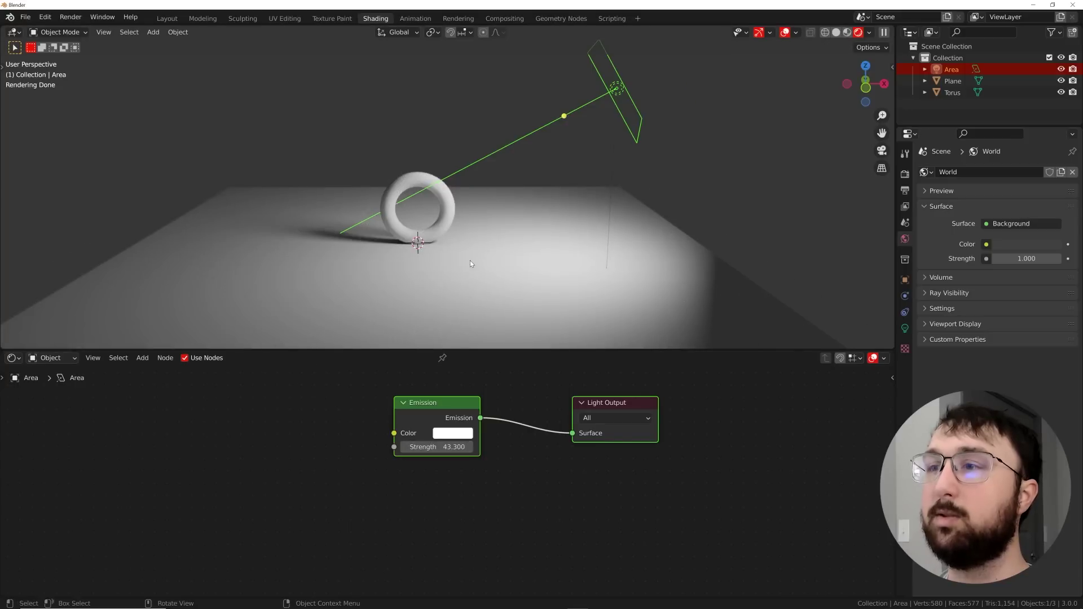
pyautogui.scroll(2, 471, 263)
pyautogui.click(452, 433)
pyautogui.moveTo(484, 302)
pyautogui.mouseDown()
pyautogui.moveTo(471, 265)
pyautogui.moveTo(483, 302)
pyautogui.mouseUp()
pyautogui.moveTo(329, 448); pyautogui.dragTo(375, 442, button='middle')
# Add a ColorRamp node to the light's node tree
pyautogui.hotkey('shift', 'a')
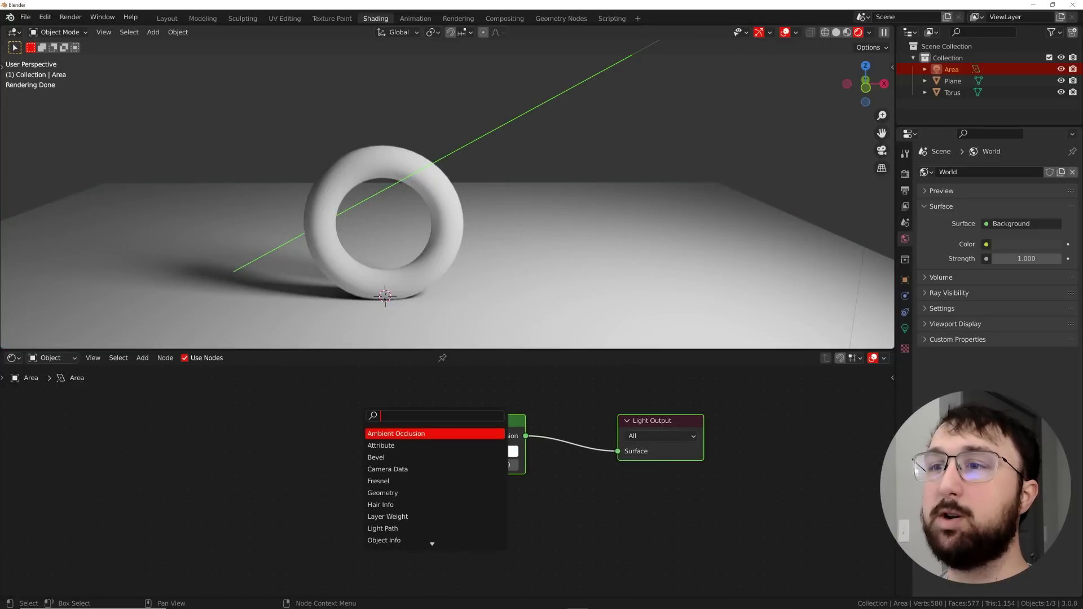
pyautogui.write('col')
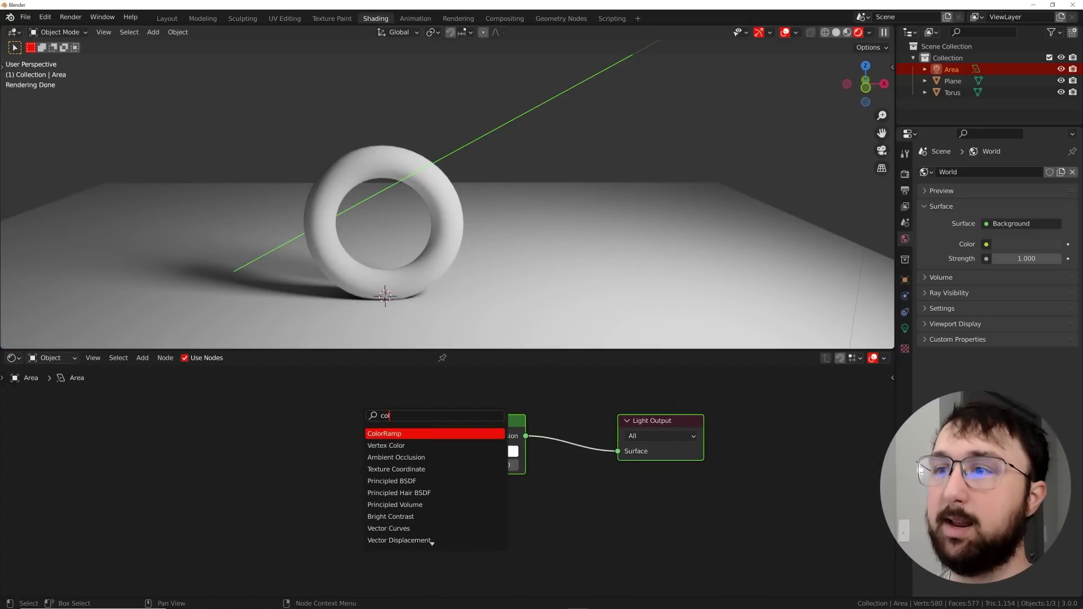
pyautogui.press('Return')
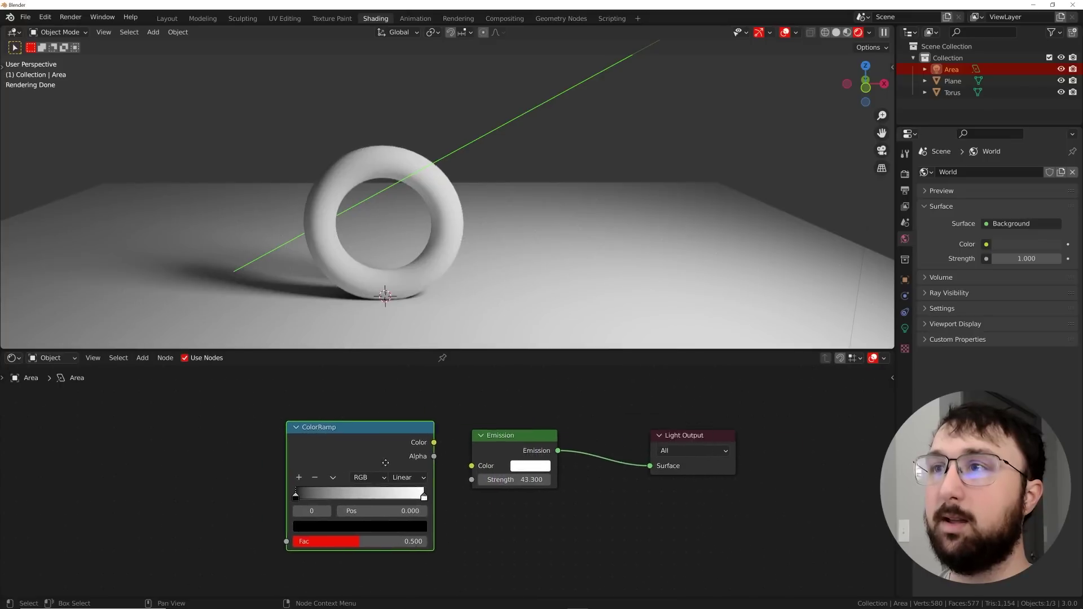
pyautogui.click(385, 463)
pyautogui.moveTo(164, 403); pyautogui.dragTo(337, 406, button='middle')
# Add a Noise Texture node with Mapping and Texture Coordinate nodes via Ctrl+T
pyautogui.hotkey('shift', 'a')
pyautogui.write('noi')
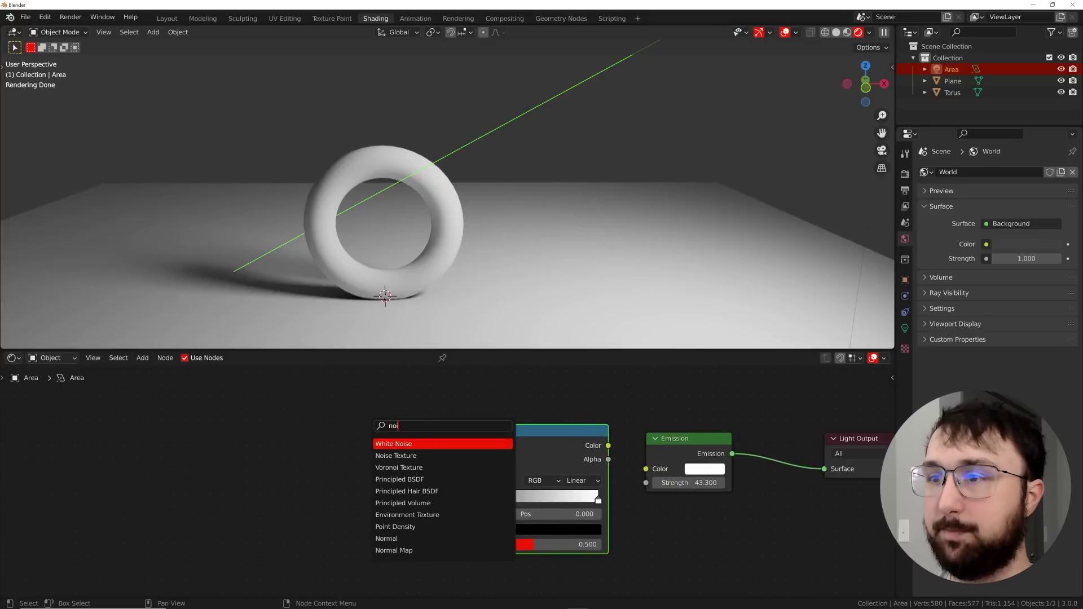
pyautogui.press('Down')
pyautogui.press('Return')
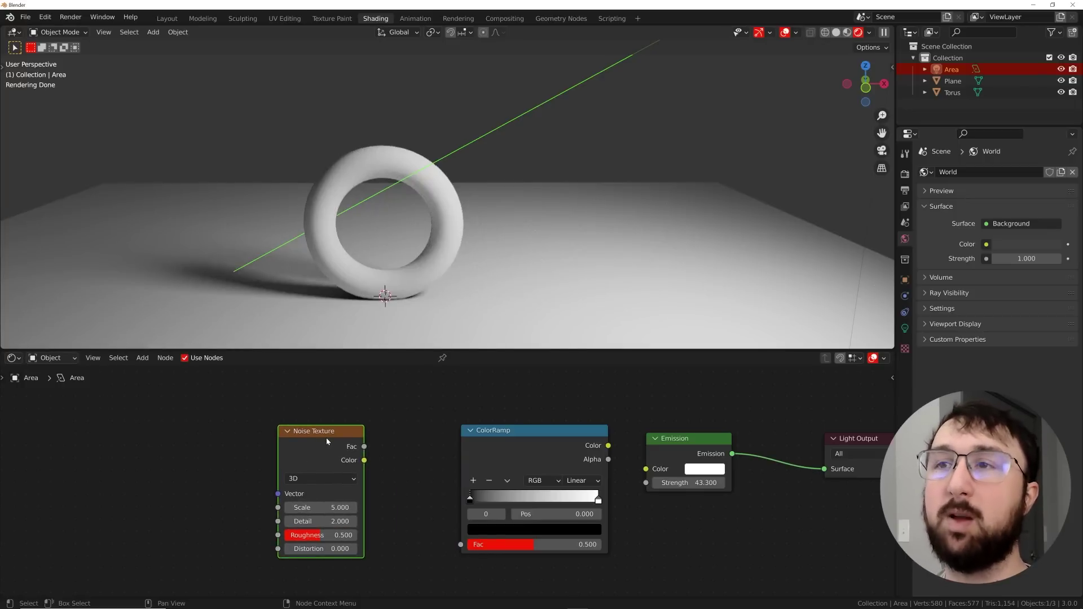
pyautogui.hotkey('ctrl', 't')
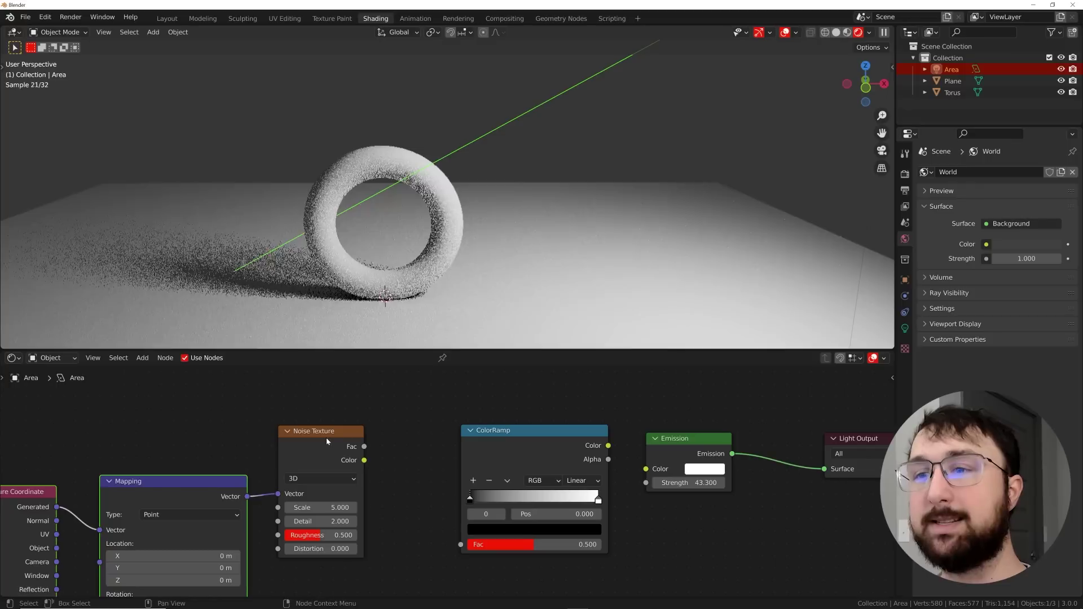
# Connect Noise Texture Fac to ColorRamp Fac and tighten the ramp's stops
pyautogui.moveTo(105, 544); pyautogui.dragTo(233, 482, button='middle')
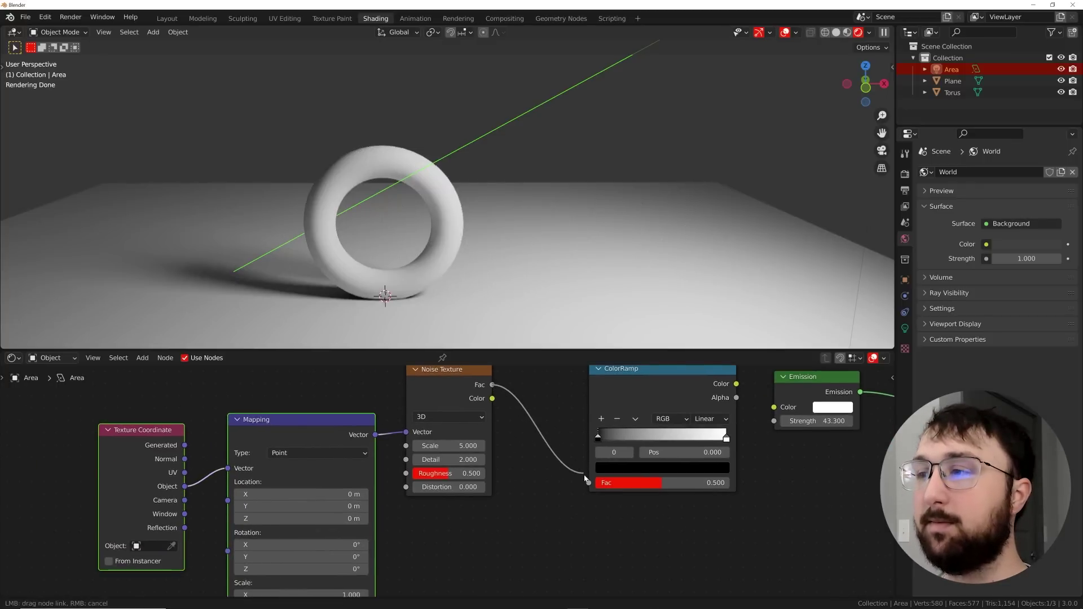
pyautogui.moveTo(584, 478); pyautogui.dragTo(585, 483)
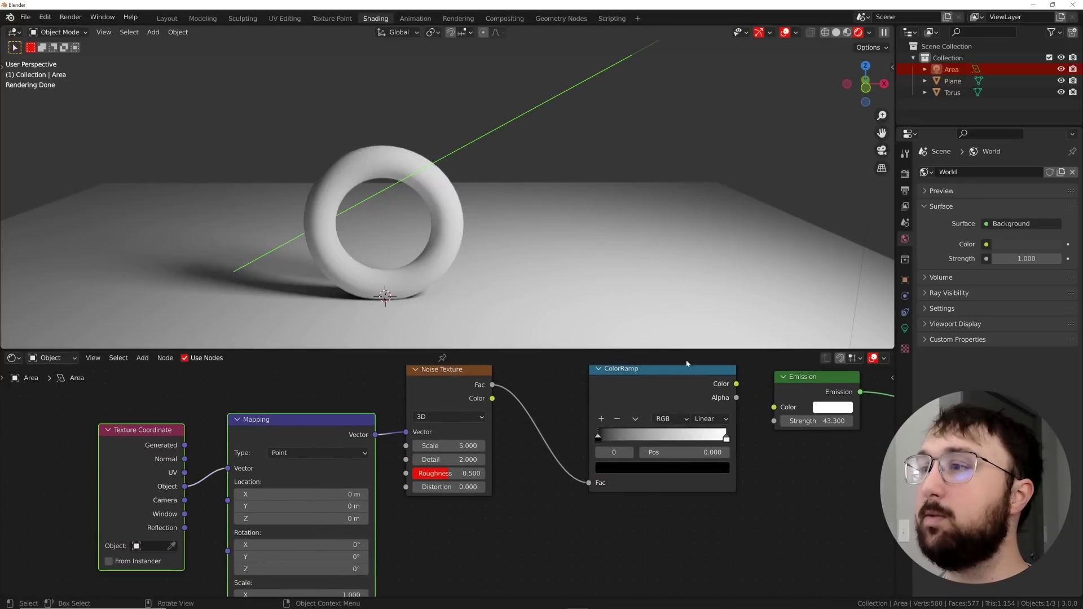
pyautogui.moveTo(687, 363); pyautogui.dragTo(576, 387, button='middle')
pyautogui.moveTo(489, 462); pyautogui.dragTo(562, 462)
pyautogui.moveTo(580, 461); pyautogui.dragTo(572, 462)
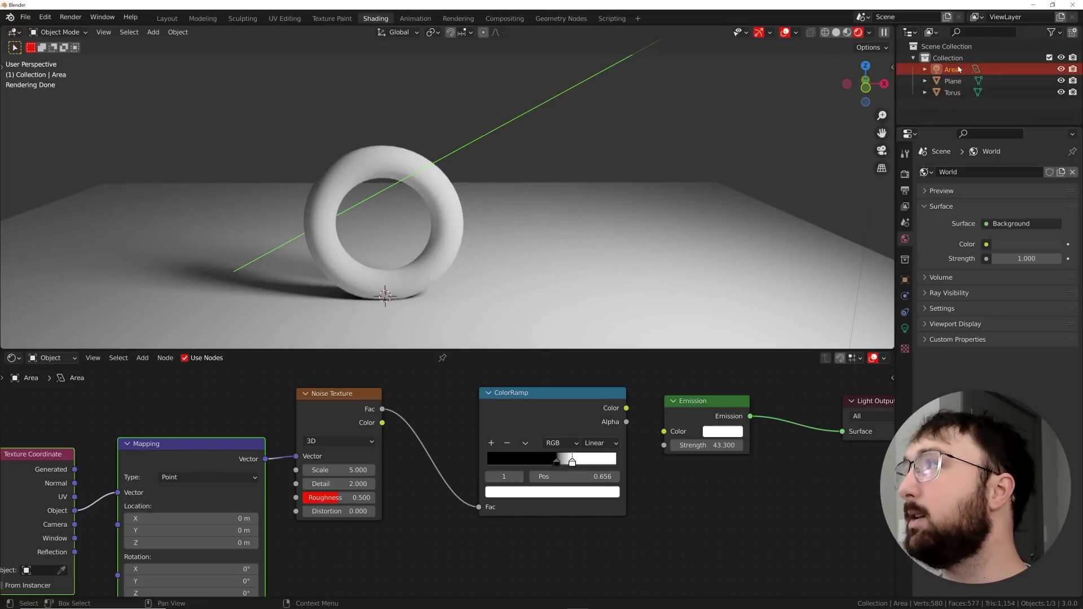
# Narrow the area light's Spread to 1° and feed ColorRamp Color into Emission Color
pyautogui.click(904, 329)
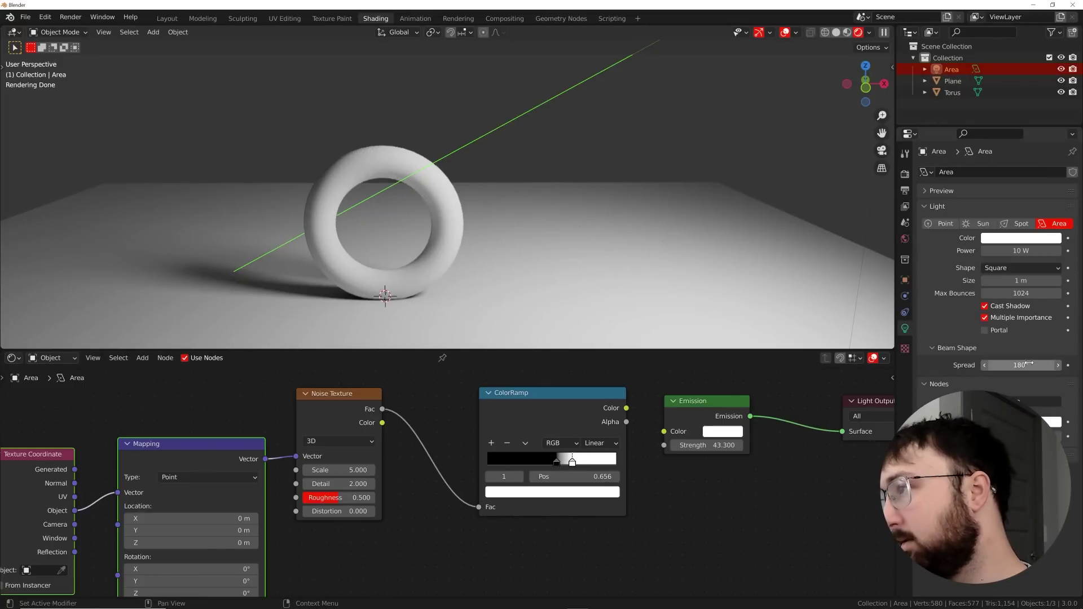
pyautogui.moveTo(1028, 363); pyautogui.dragTo(925, 364)
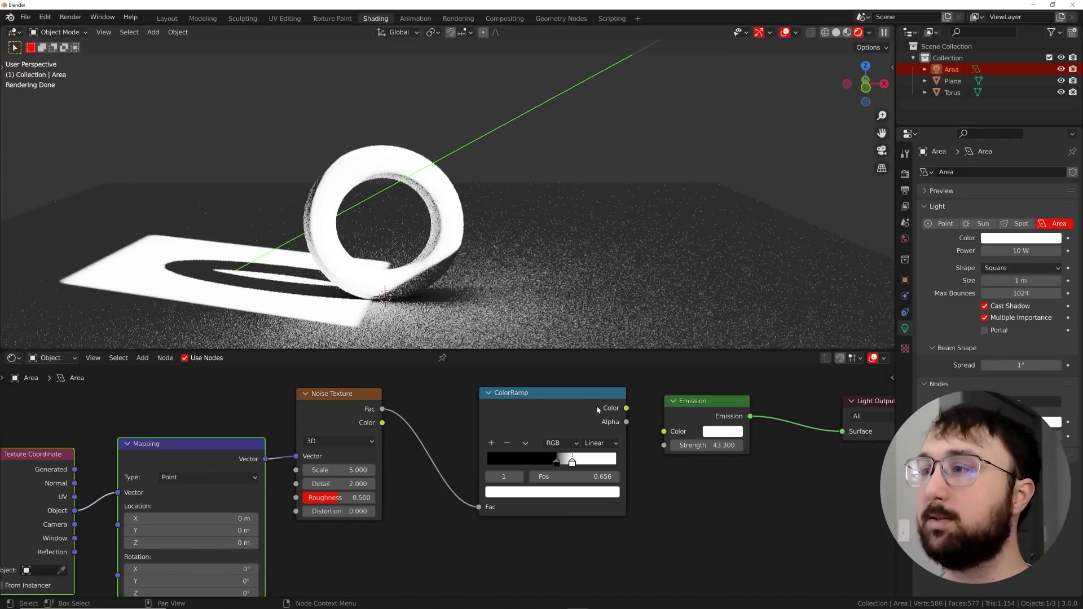
pyautogui.moveTo(626, 408); pyautogui.dragTo(663, 431)
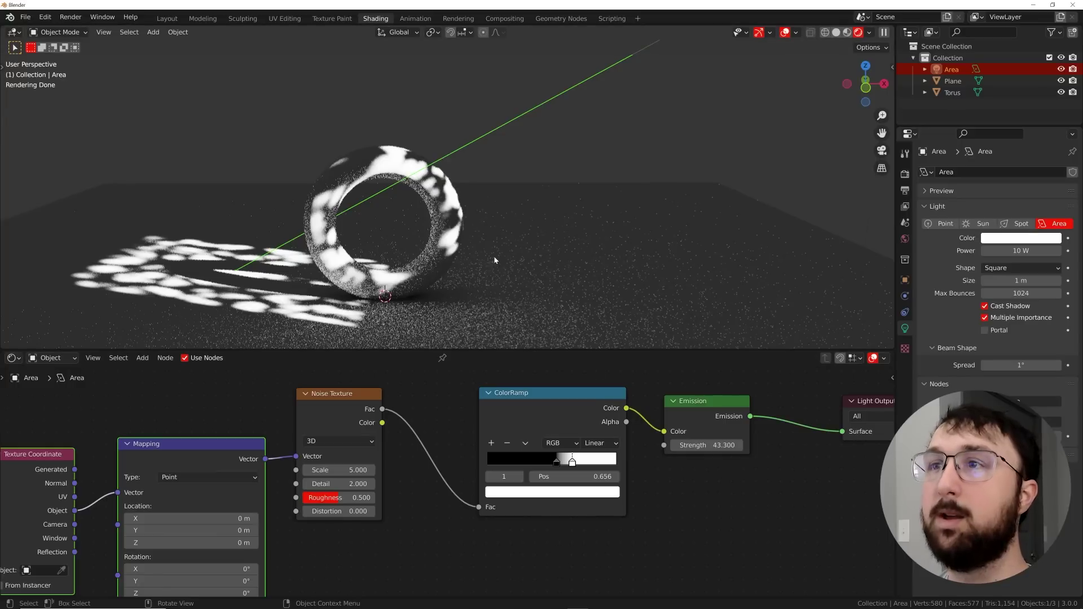
# Enlarge the area light to 3 m and set the Texture Coordinate object to Area
pyautogui.scroll(3, 513, 248)
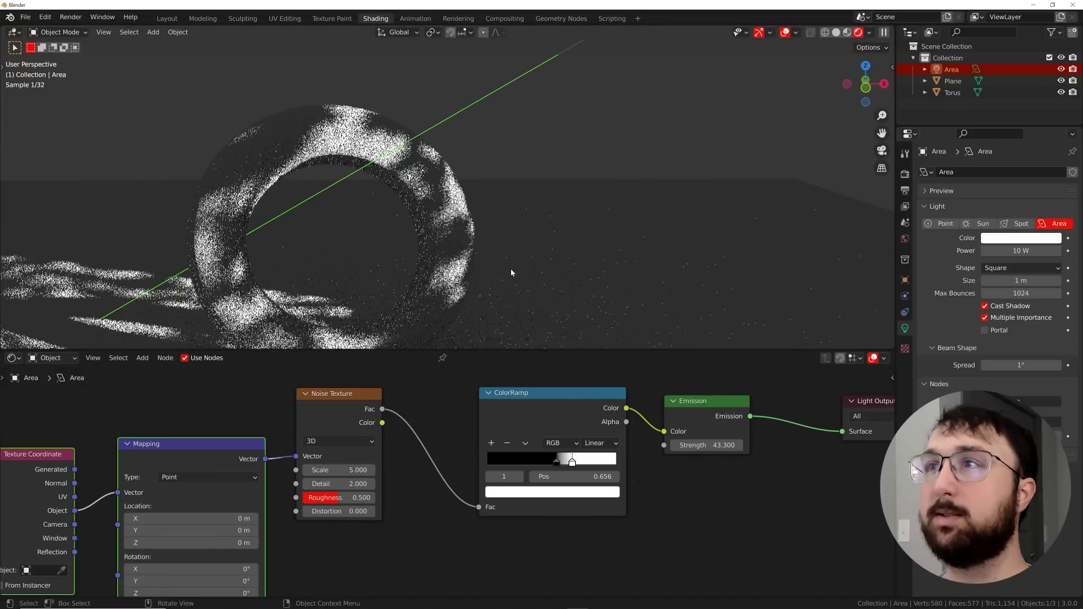
pyautogui.scroll(-5, 605, 220)
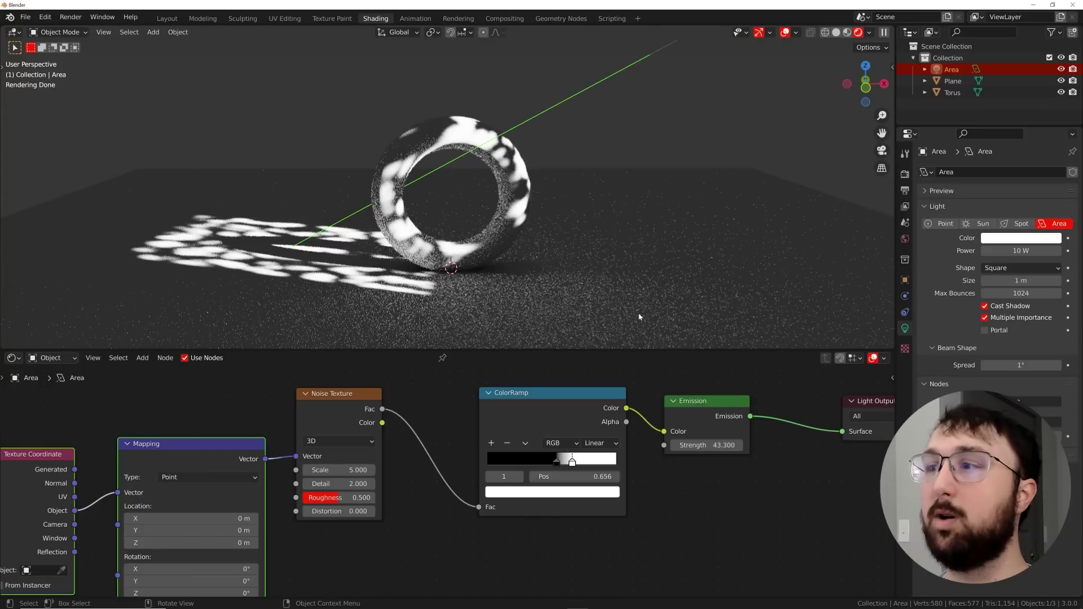
pyautogui.moveTo(1021, 281); pyautogui.dragTo(1035, 280)
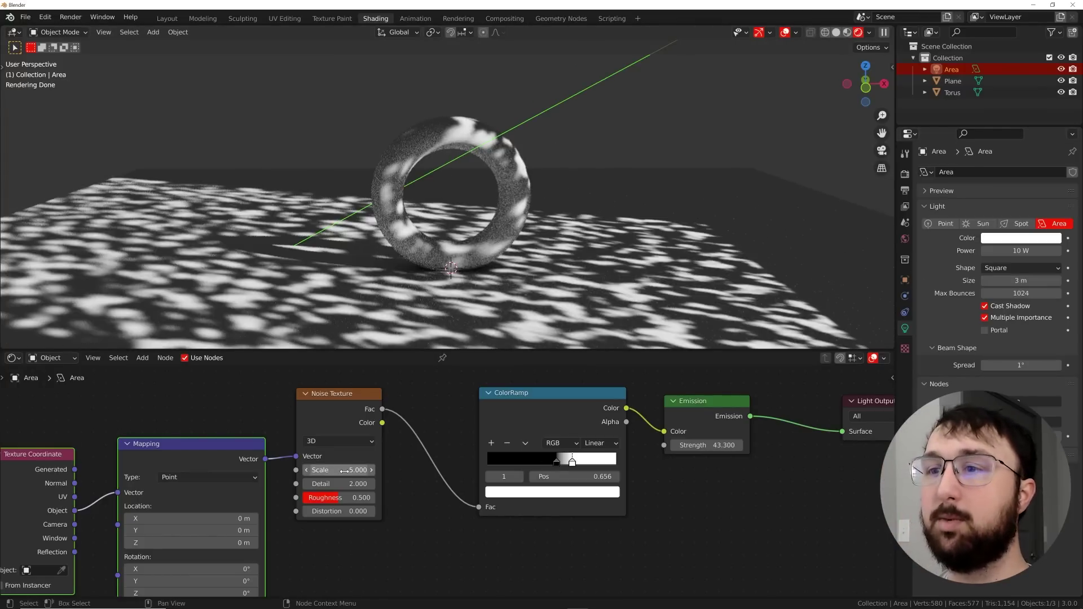
pyautogui.moveTo(338, 470); pyautogui.dragTo(307, 470)
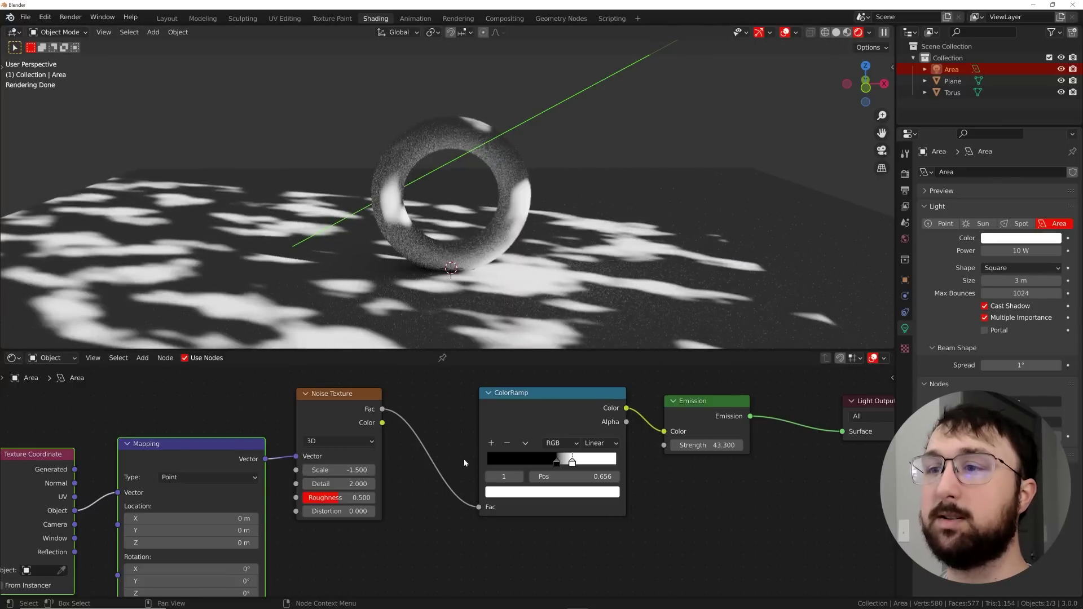
pyautogui.moveTo(464, 463); pyautogui.dragTo(596, 410, button='middle')
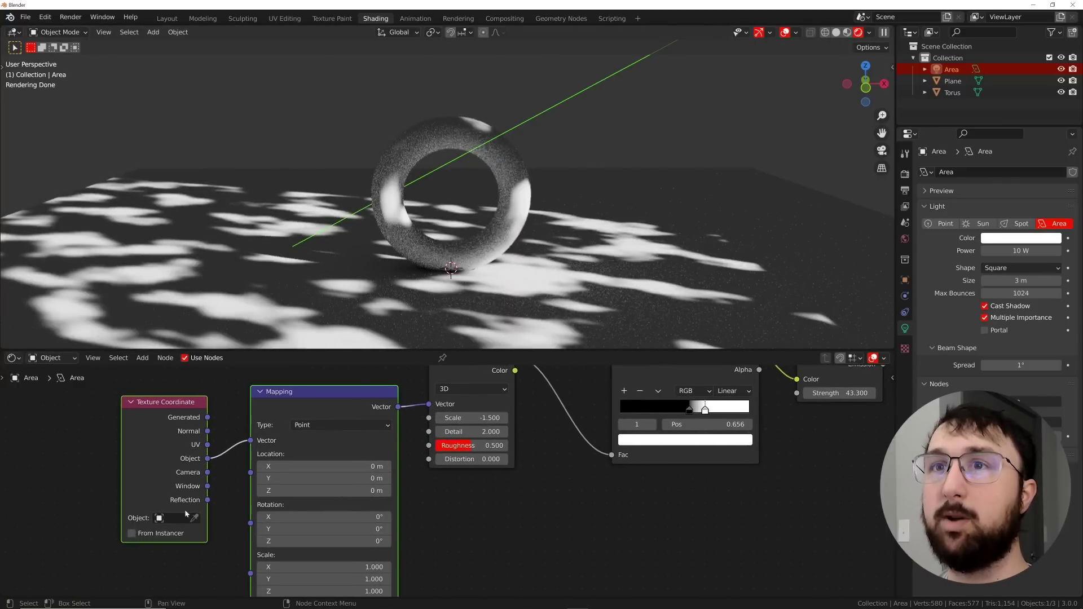
pyautogui.click(170, 519)
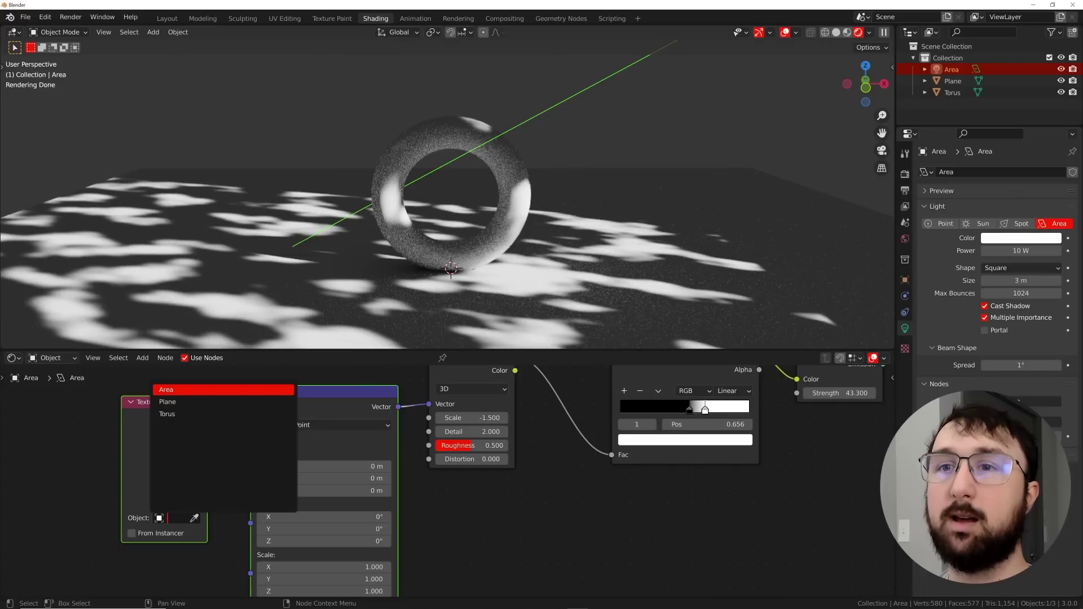
pyautogui.click(178, 391)
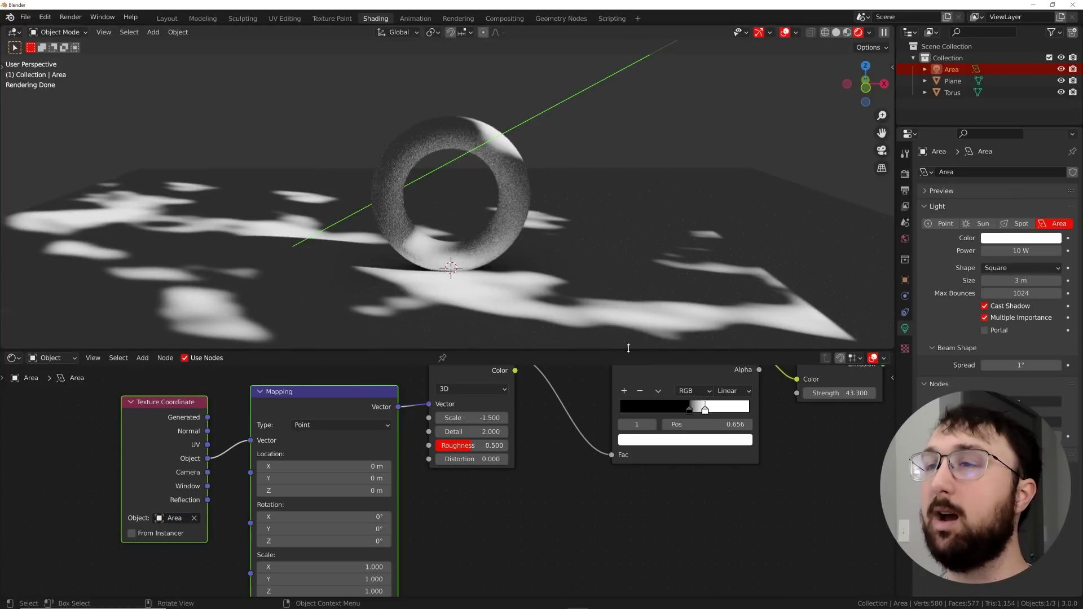
# Set Noise Scale to 2.900 and move the ramp's white stop to 0.711
pyautogui.scroll(-5, 592, 194)
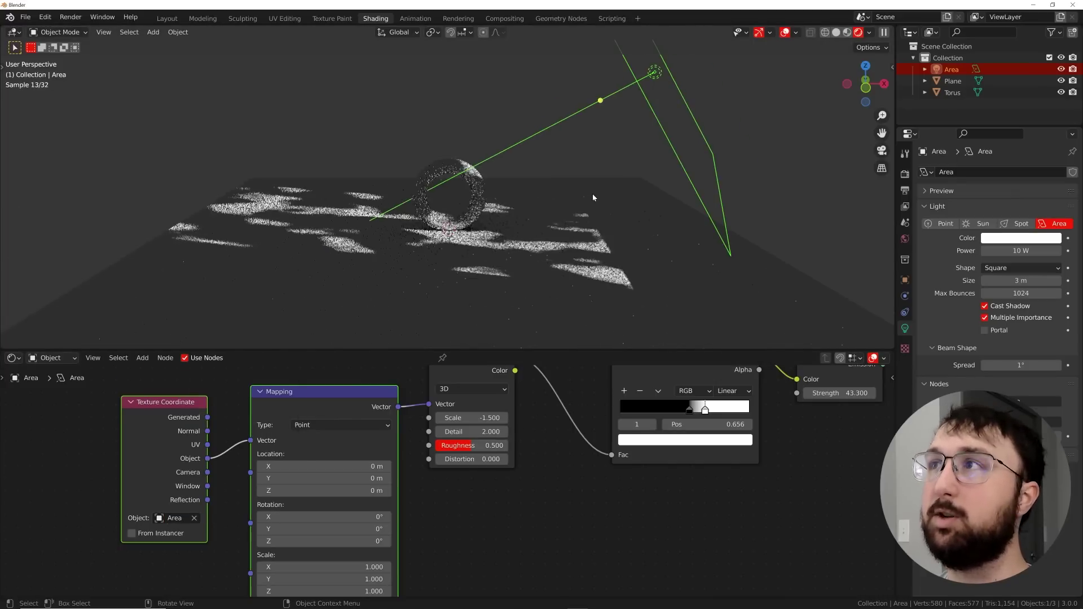
pyautogui.scroll(6, 529, 164)
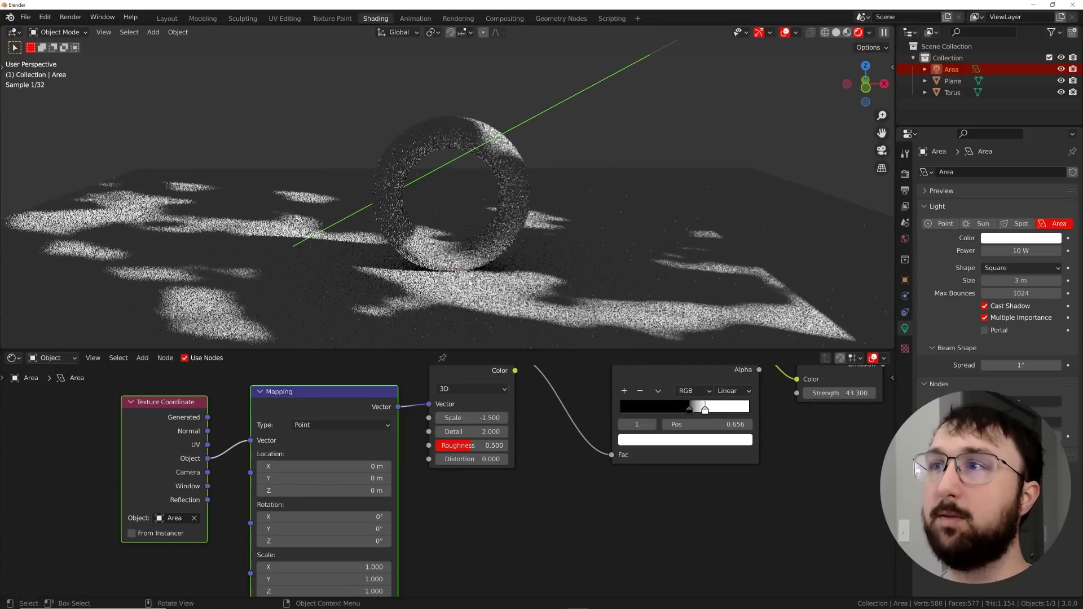
pyautogui.moveTo(472, 418); pyautogui.dragTo(521, 417)
pyautogui.moveTo(687, 415); pyautogui.dragTo(546, 438, button='middle')
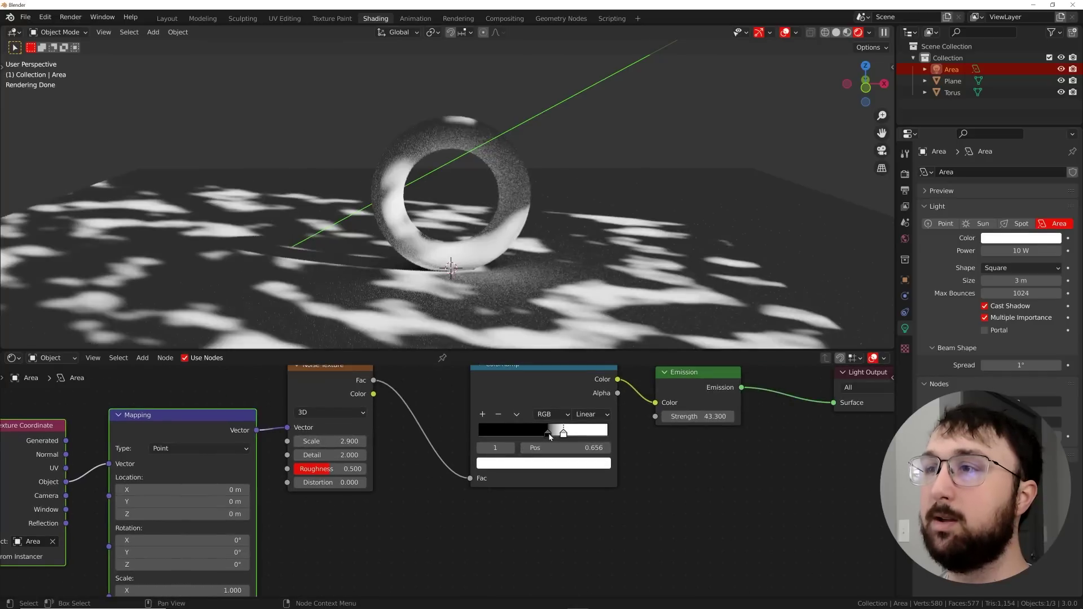
pyautogui.moveTo(549, 436); pyautogui.dragTo(573, 436)
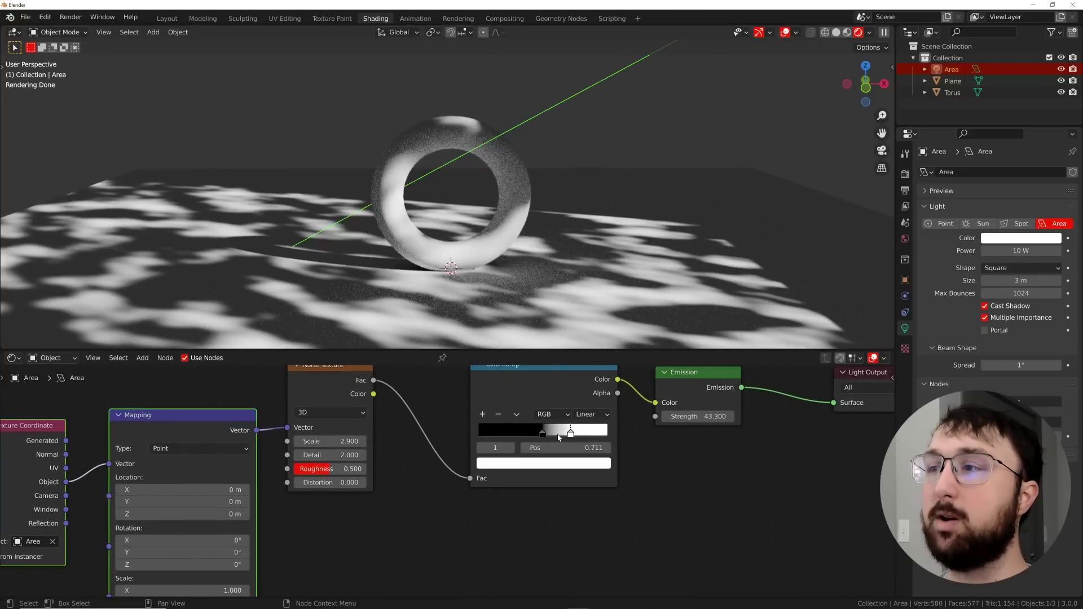
pyautogui.click(551, 464)
# Tint the ramp's white stop warm cream and set the world background colour to pale cyan
pyautogui.moveTo(527, 335); pyautogui.dragTo(523, 336)
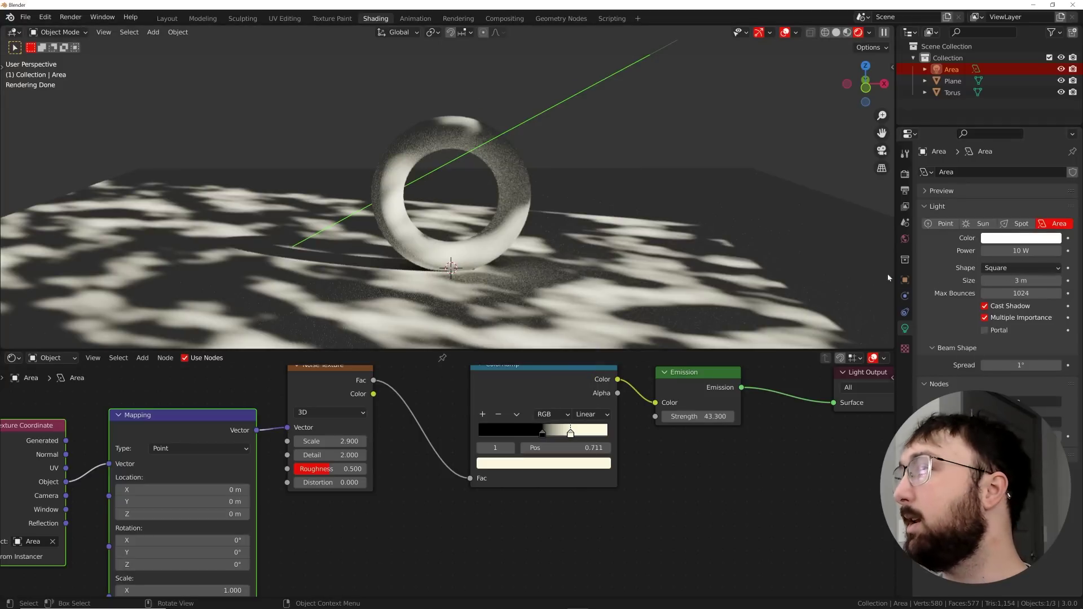
pyautogui.click(905, 239)
pyautogui.click(1029, 248)
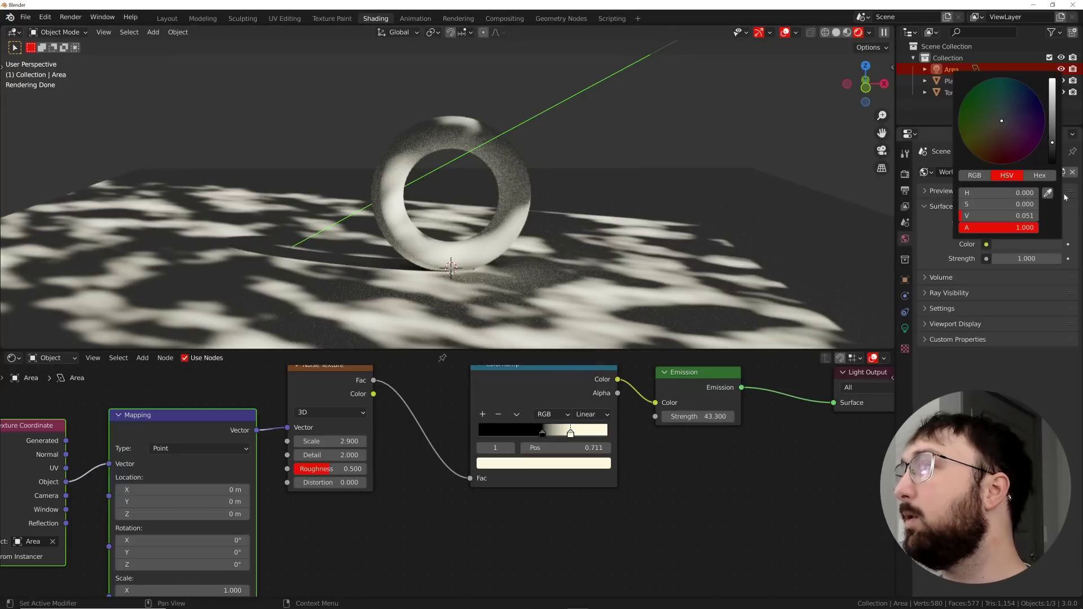
pyautogui.click(1017, 247)
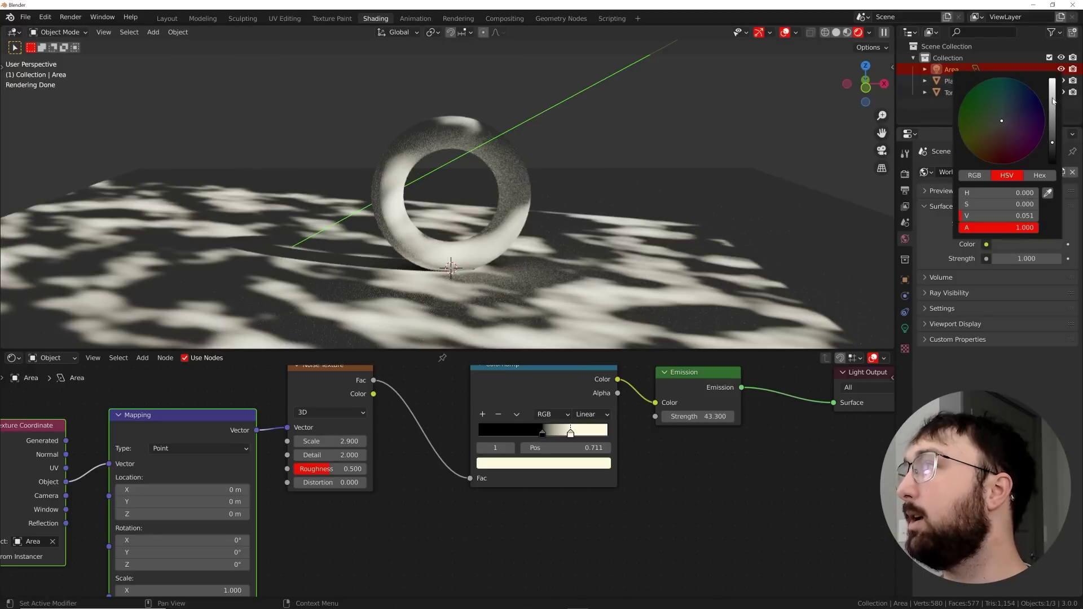
pyautogui.moveTo(1052, 100); pyautogui.dragTo(1051, 79)
pyautogui.click(1003, 117)
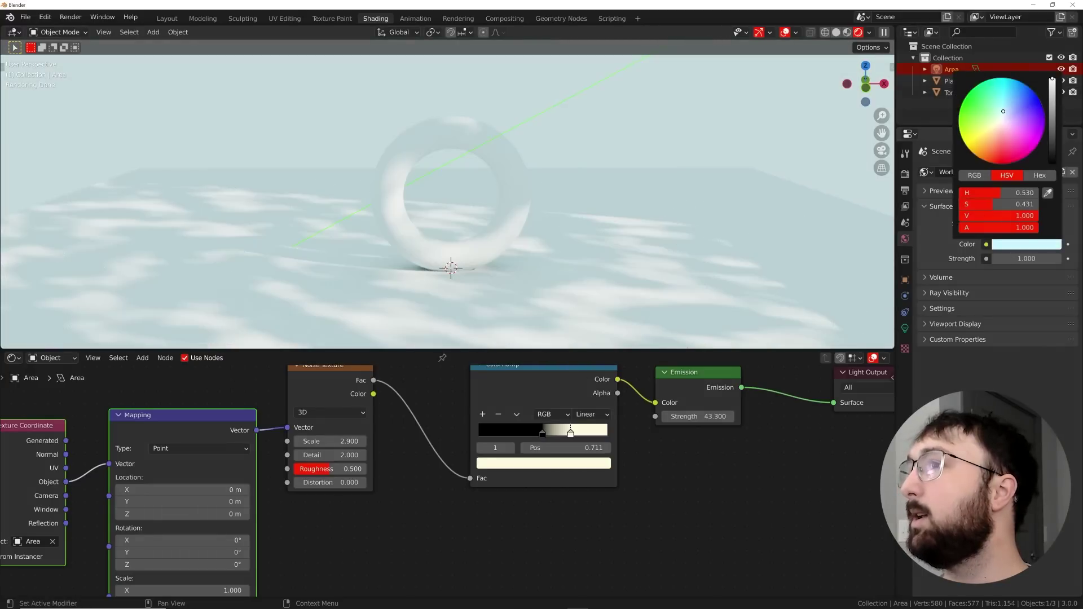
pyautogui.moveTo(1027, 259); pyautogui.dragTo(961, 258)
# Set the world Strength to 0.130
pyautogui.moveTo(488, 248)
pyautogui.mouseDown(button='middle')
pyautogui.moveTo(496, 237)
pyautogui.moveTo(503, 264)
pyautogui.mouseUp(button='middle')
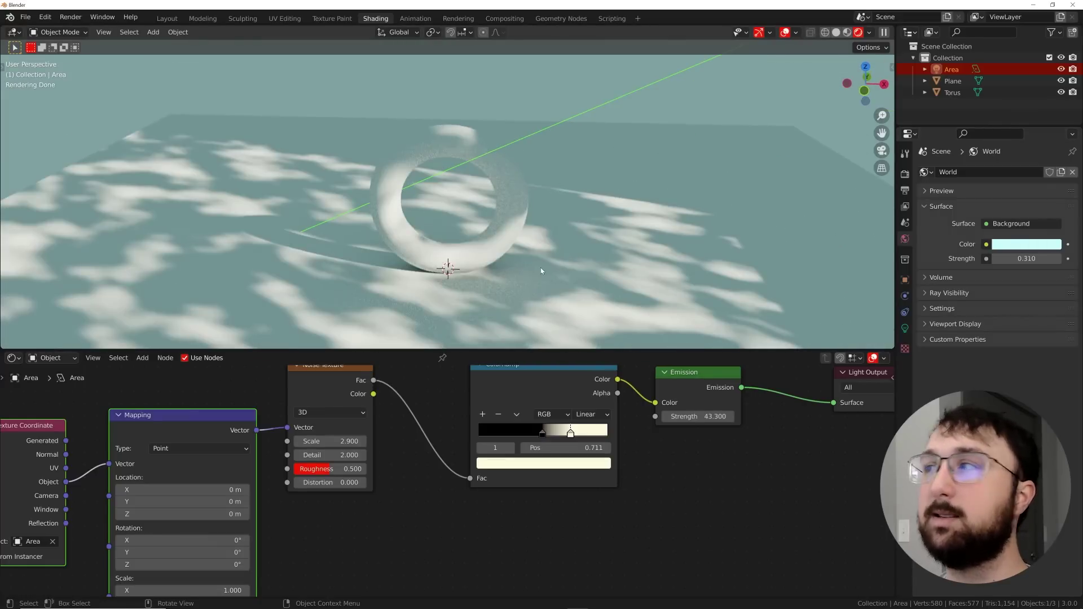
pyautogui.moveTo(1035, 253)
pyautogui.mouseDown()
pyautogui.moveTo(1013, 253)
pyautogui.moveTo(1021, 253)
pyautogui.mouseUp()
pyautogui.moveTo(564, 265)
pyautogui.mouseDown(button='middle')
pyautogui.moveTo(573, 249)
pyautogui.moveTo(579, 264)
pyautogui.mouseUp(button='middle')
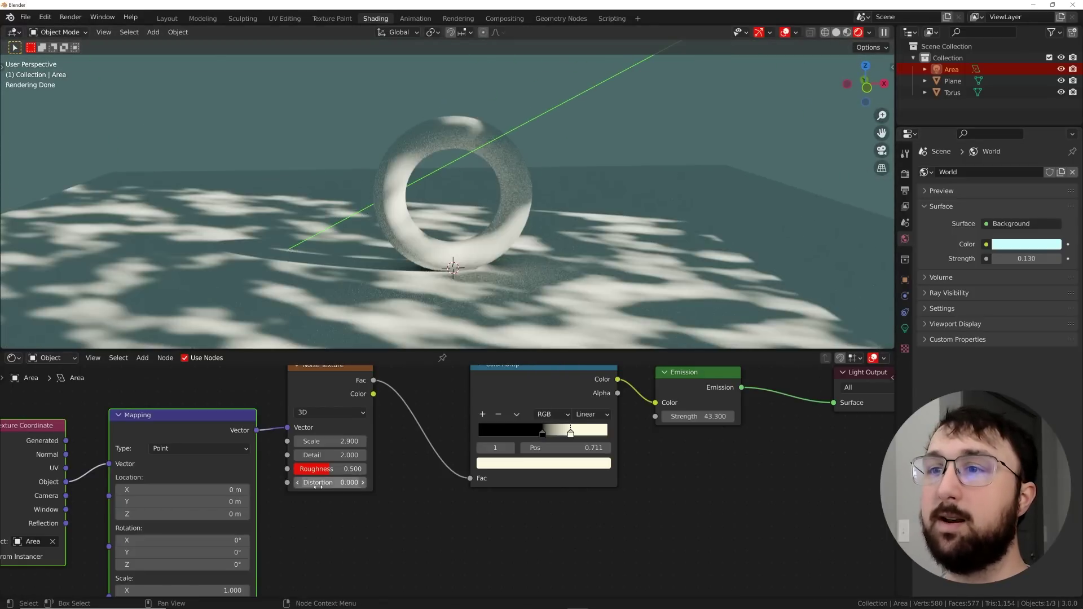
# Switch the Noise Texture to 4D and set its W to 0.780
pyautogui.click(321, 413)
pyautogui.click(313, 467)
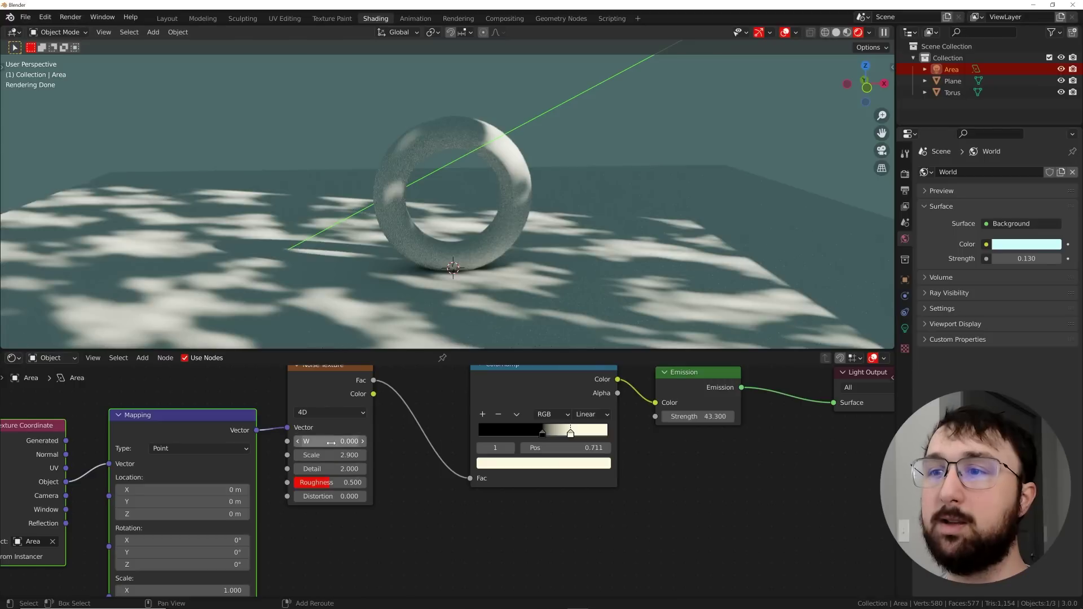
pyautogui.moveTo(330, 440); pyautogui.dragTo(355, 441)
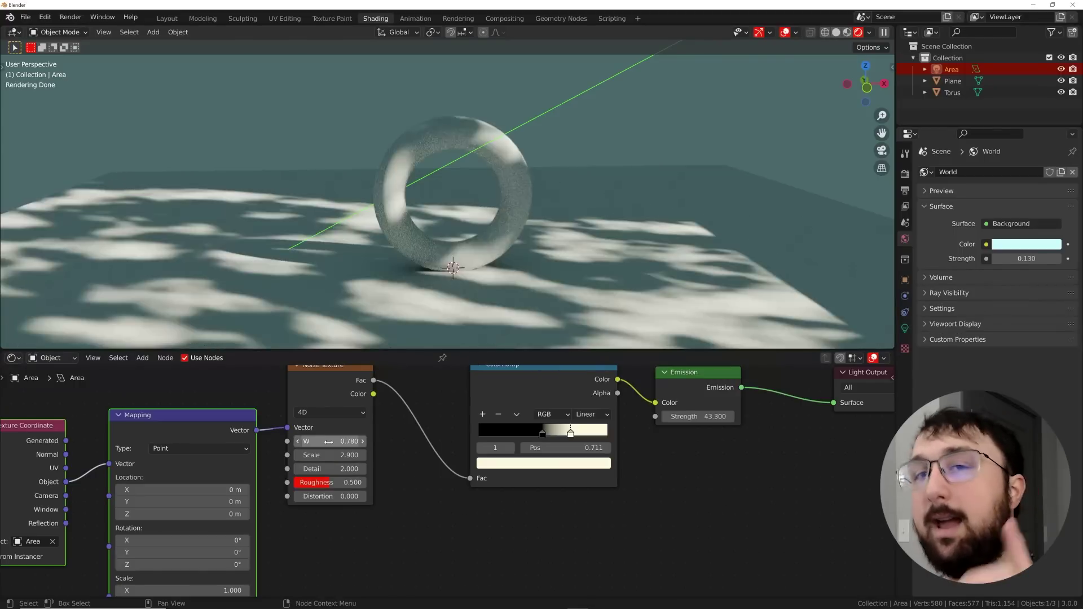
# Move the Texture Coordinate and Mapping nodes further left in the light node tree
pyautogui.click(836, 33)
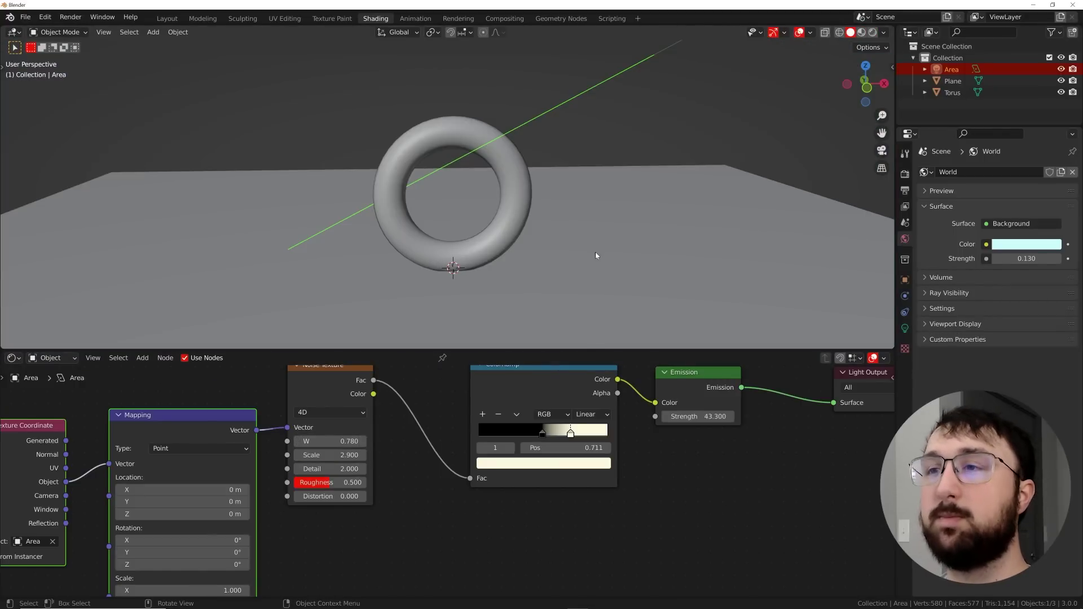
pyautogui.press('Home')
pyautogui.moveTo(281, 412); pyautogui.dragTo(79, 528)
pyautogui.press('g')
pyautogui.click(293, 514)
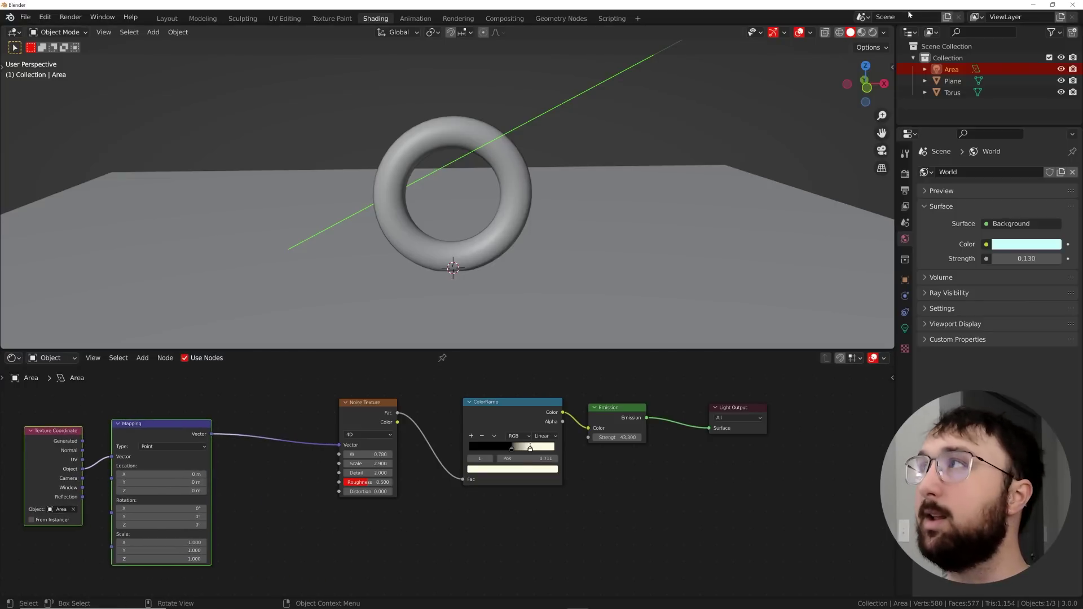
# Orbit the rendered view down onto the plane and reselect the area light
pyautogui.click(872, 32)
pyautogui.moveTo(563, 216); pyautogui.dragTo(503, 252, button='middle')
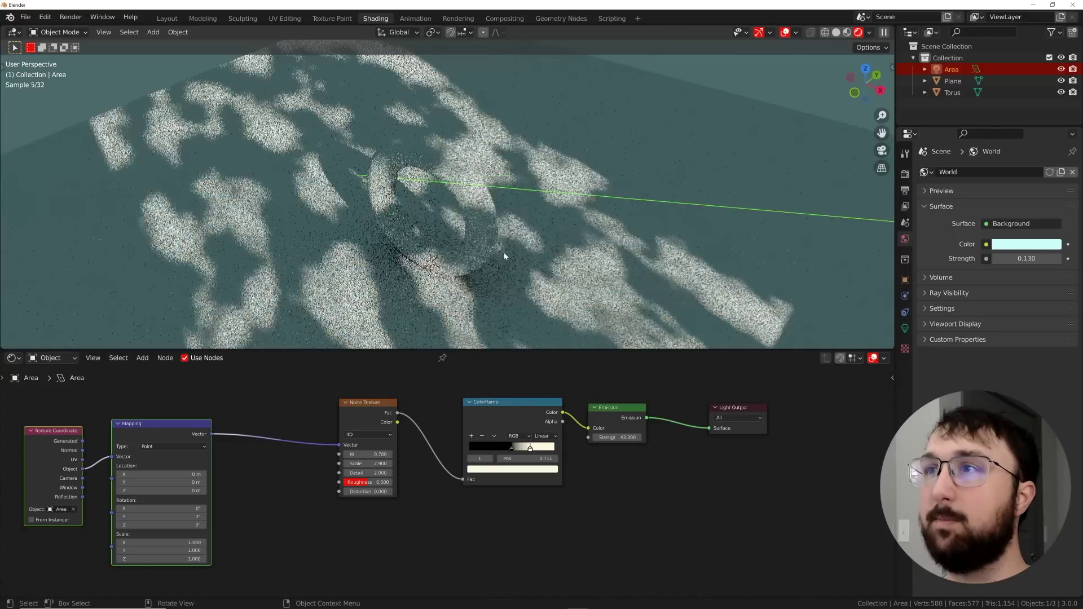
pyautogui.scroll(-4, 634, 240)
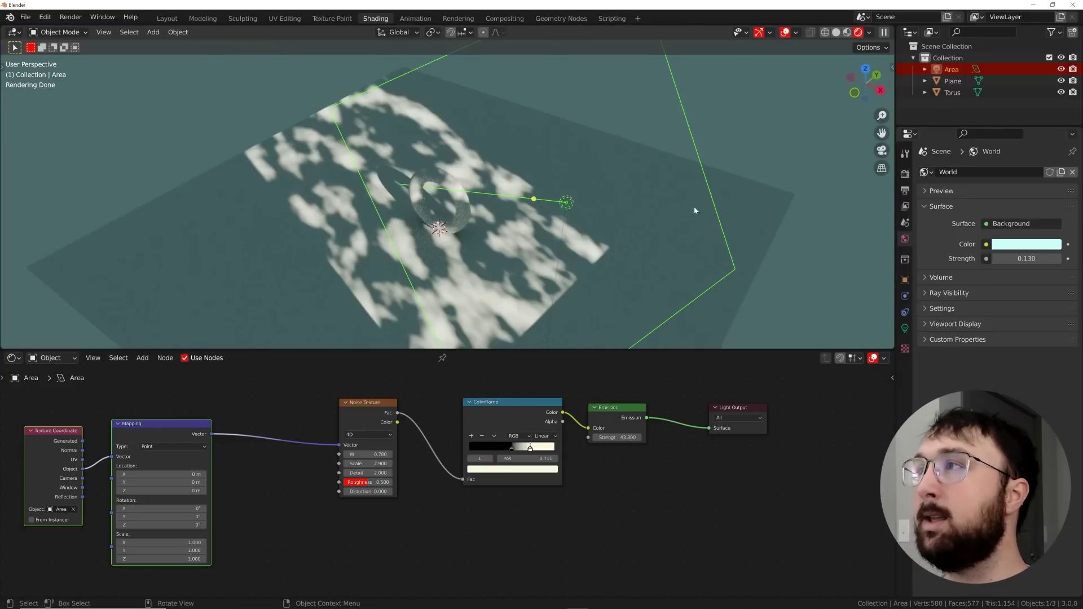
pyautogui.click(718, 209)
pyautogui.click(557, 201)
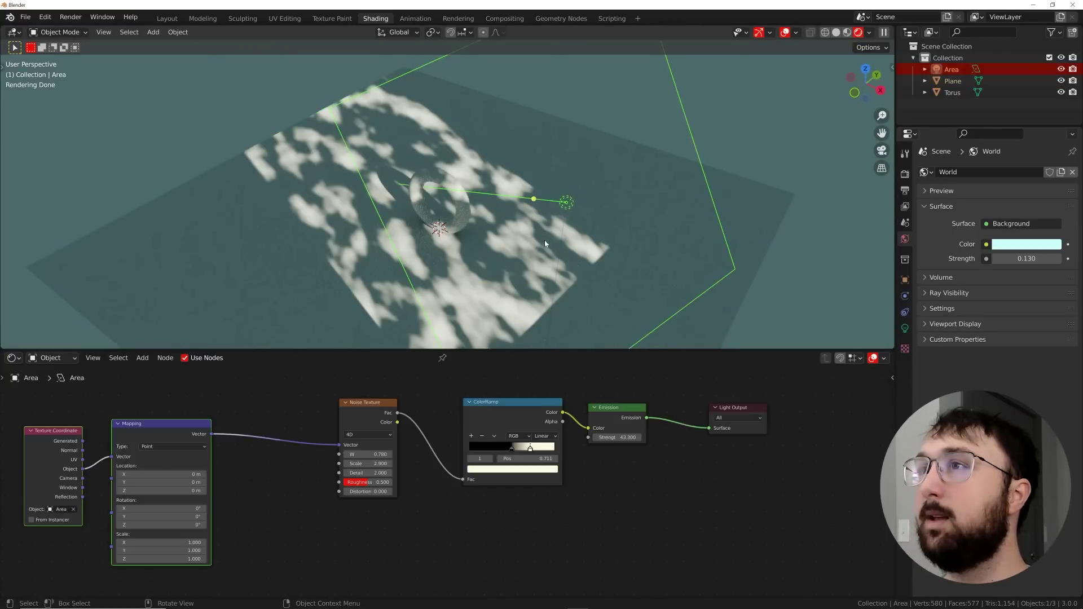
pyautogui.moveTo(543, 239); pyautogui.dragTo(1081, 242, button='middle')
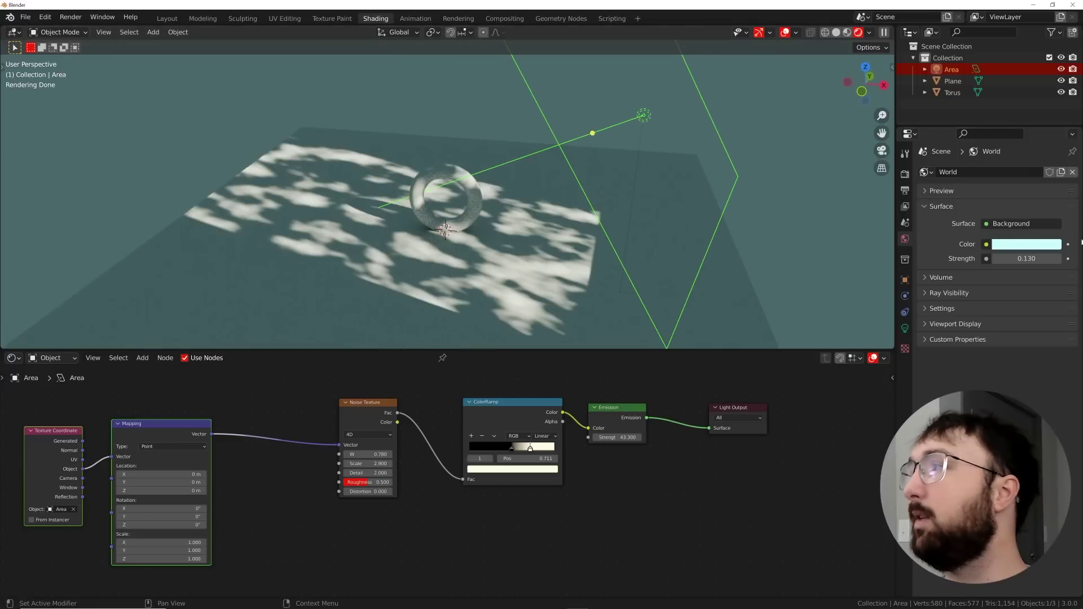
# Enlarge the area light and raise its power to 134.6 W
pyautogui.click(904, 329)
pyautogui.moveTo(1018, 281); pyautogui.dragTo(1075, 280)
pyautogui.scroll(3, 629, 270)
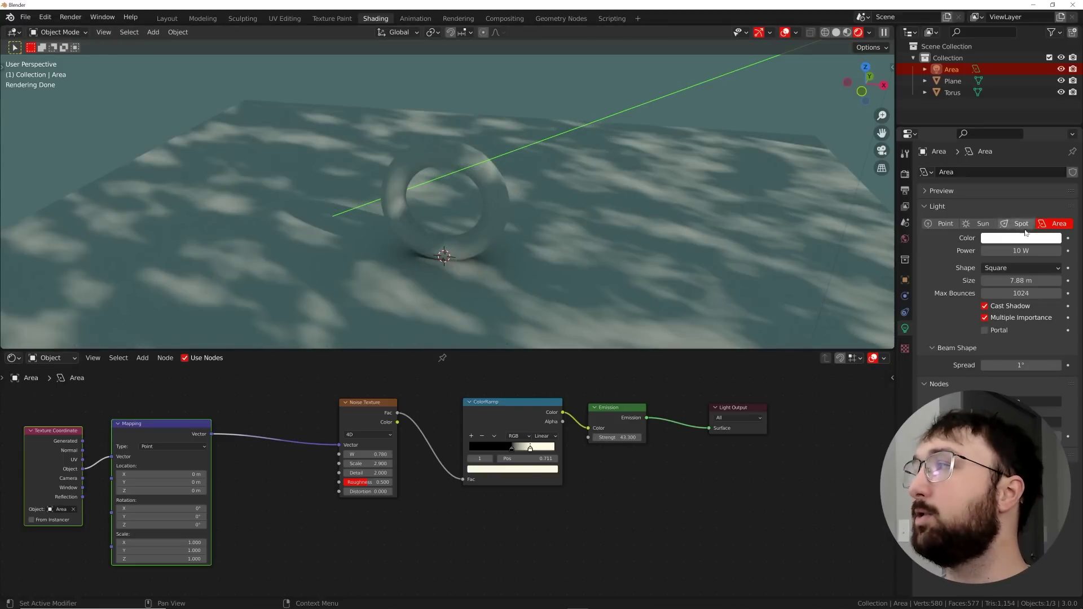
pyautogui.moveTo(1021, 250); pyautogui.dragTo(1050, 250)
pyautogui.scroll(2, 616, 232)
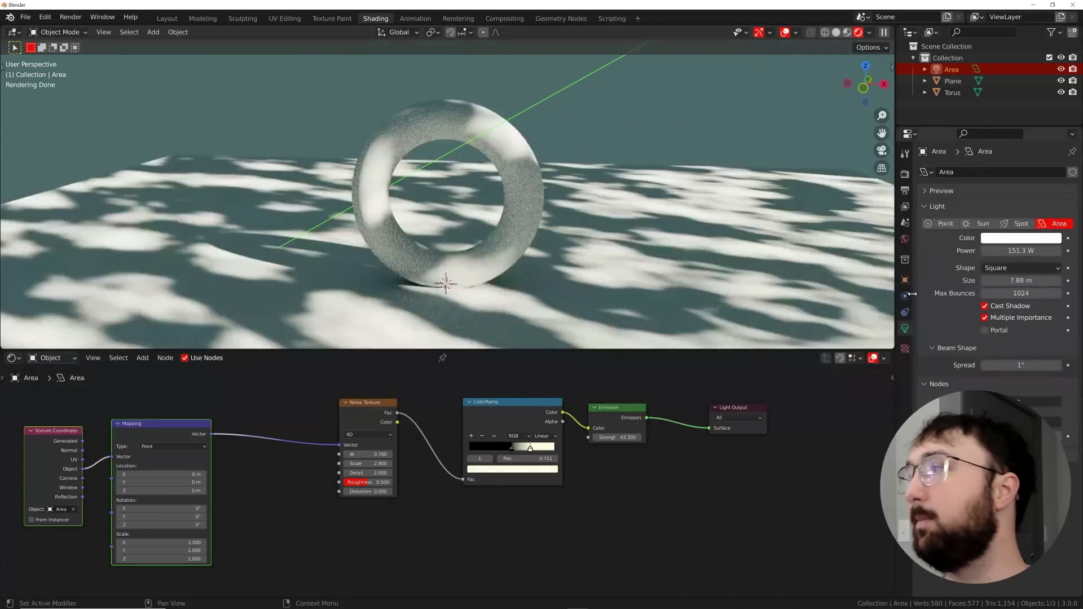
# Raise the world strength to 0.280 and desaturate the world background colour
pyautogui.click(904, 238)
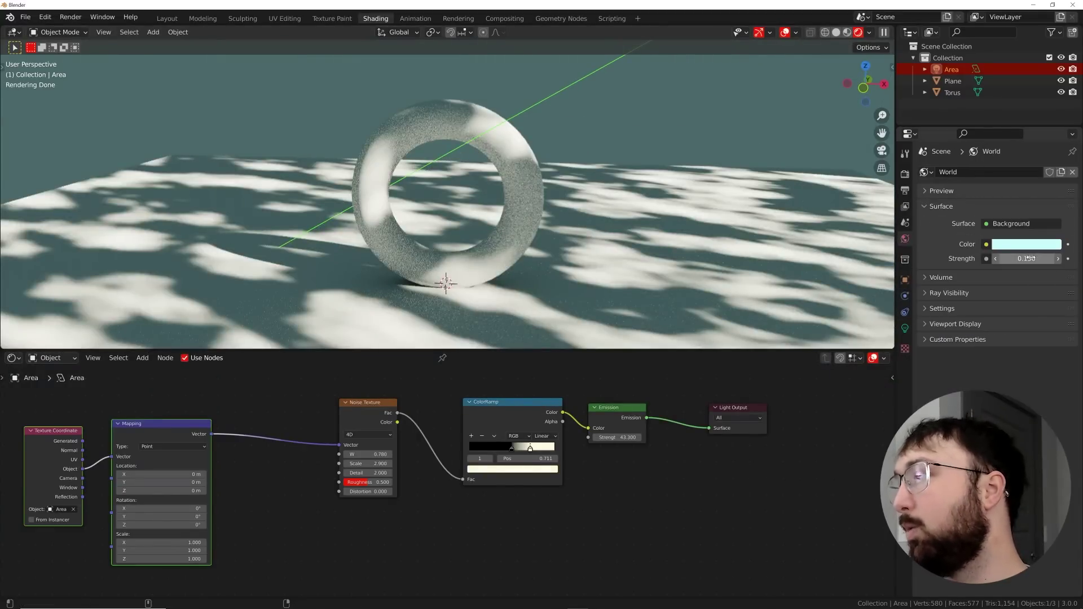
pyautogui.moveTo(1027, 258); pyautogui.dragTo(995, 257)
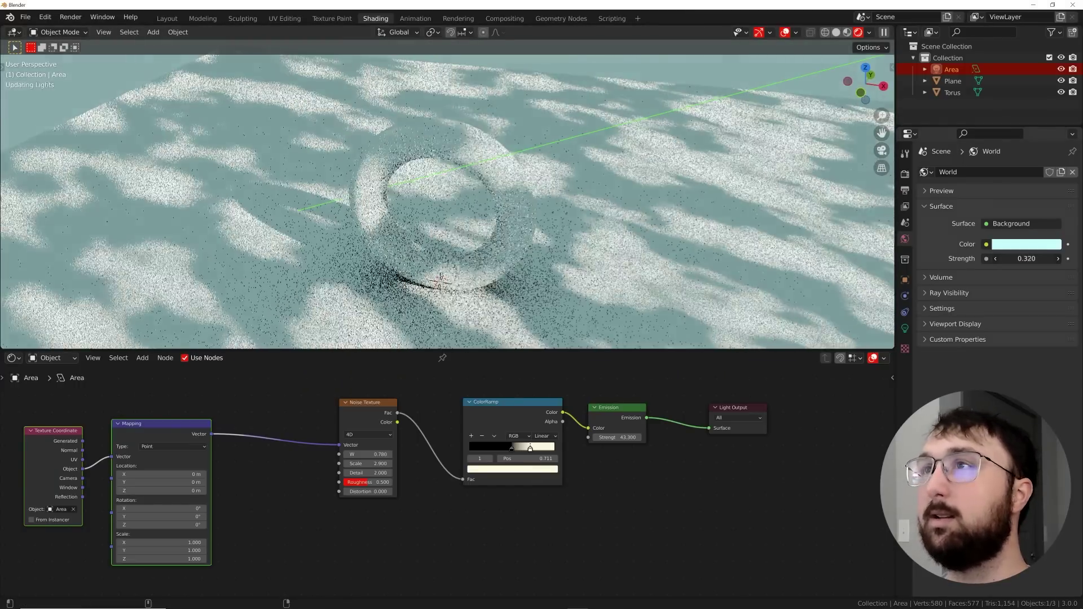
pyautogui.click(1026, 244)
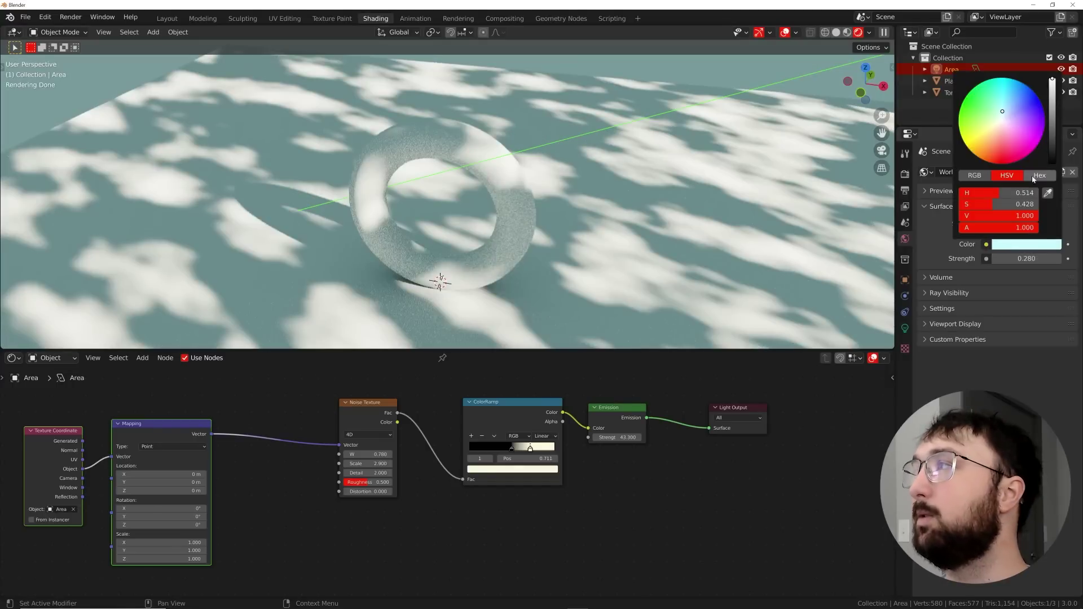
pyautogui.click(1002, 114)
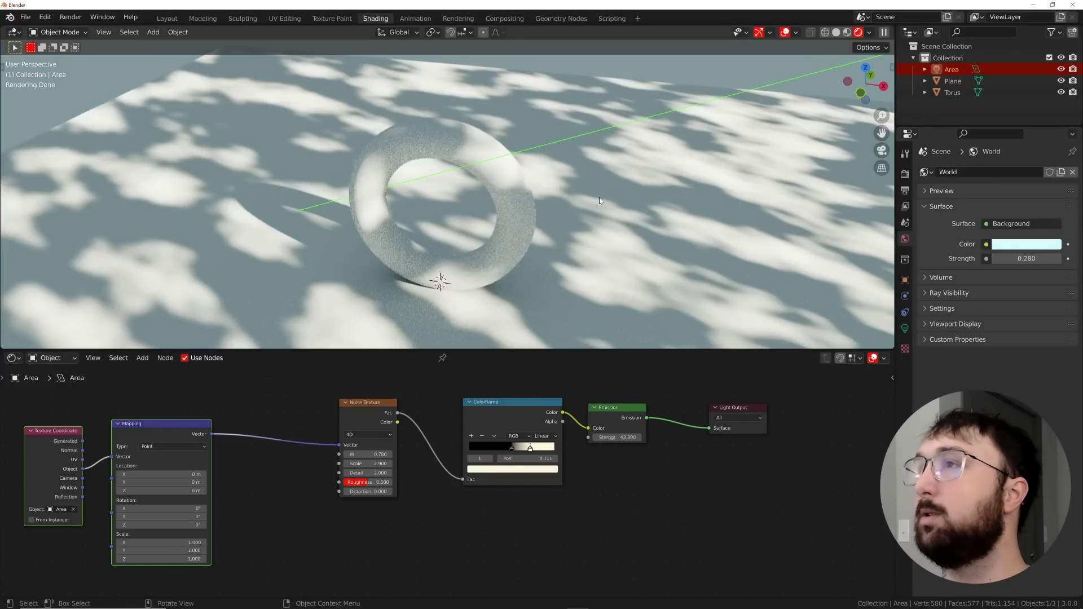
# Preview the dappled shadows in Rendered shading, test Noise Texture W values, then set W to 0
pyautogui.moveTo(592, 231); pyautogui.dragTo(585, 216, button='middle')
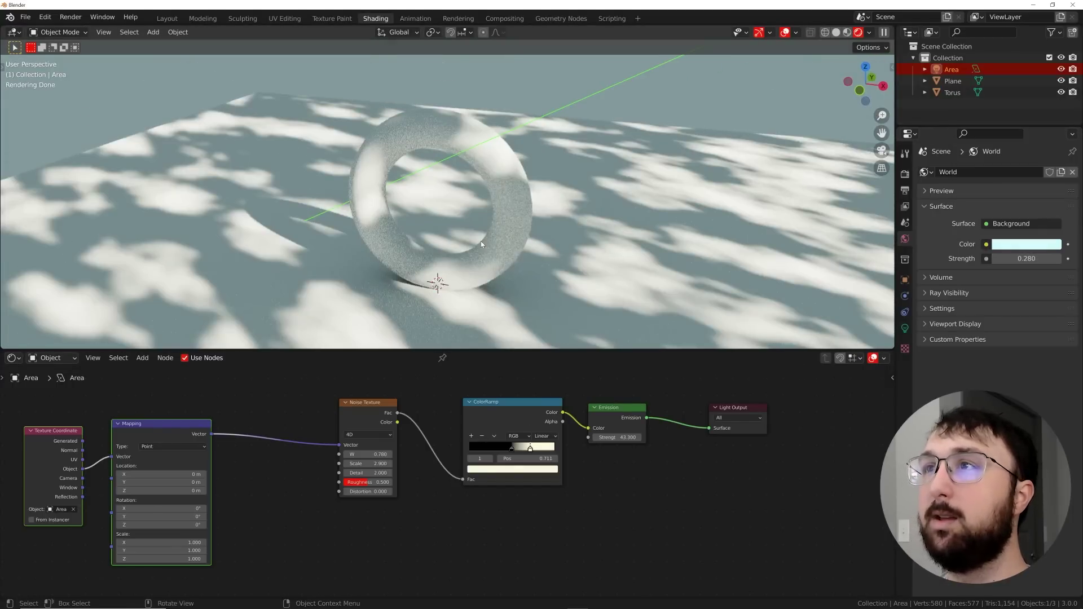
pyautogui.moveTo(480, 242); pyautogui.dragTo(508, 231, button='middle')
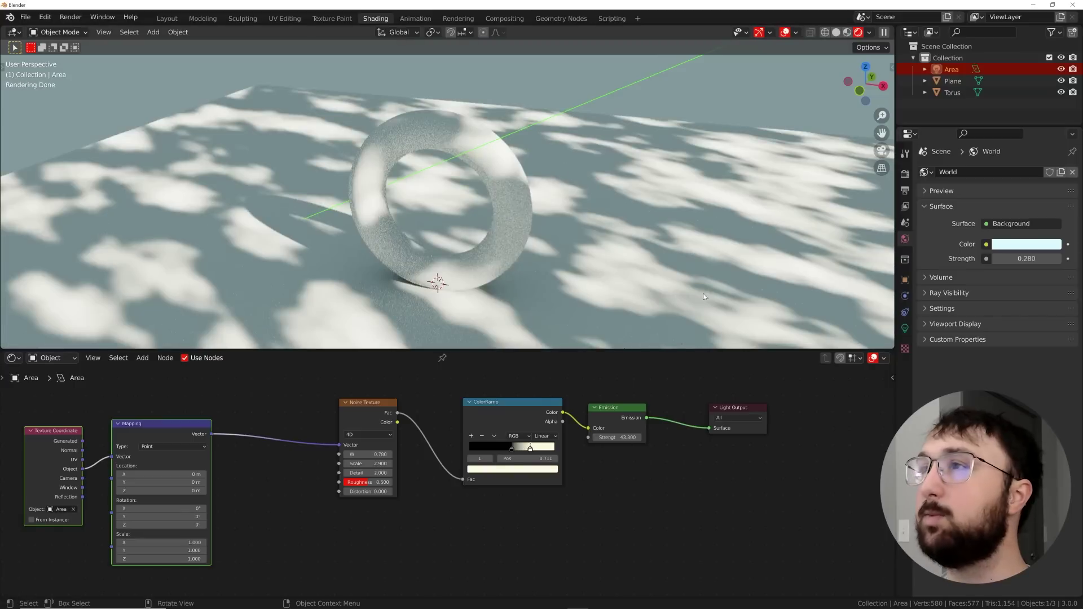
pyautogui.click(835, 32)
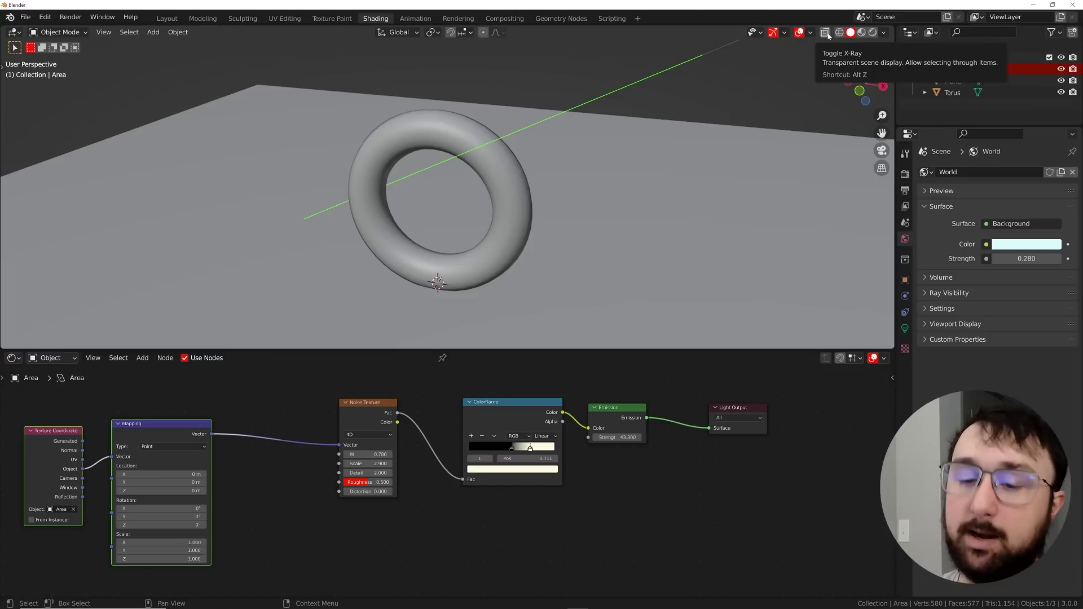
pyautogui.click(872, 32)
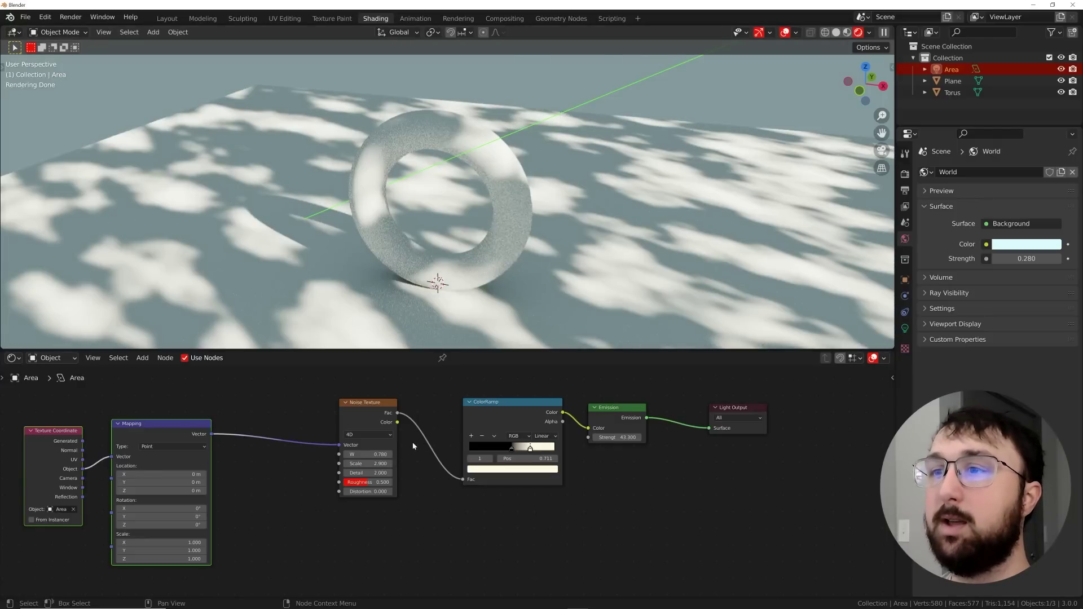
pyautogui.scroll(2, 416, 401)
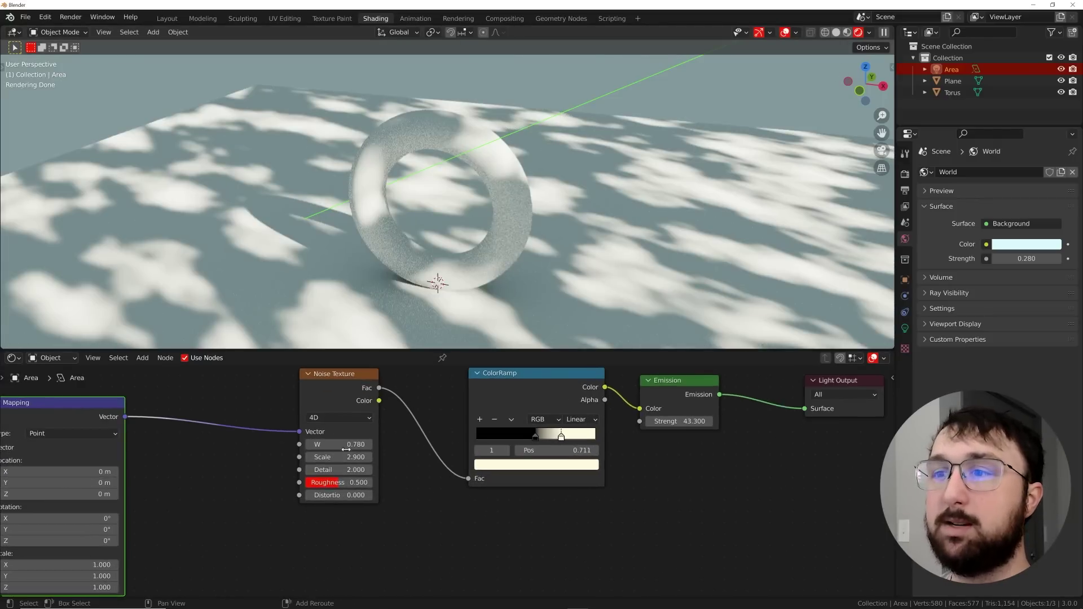
pyautogui.moveTo(367, 455); pyautogui.dragTo(412, 444)
pyautogui.click(338, 444)
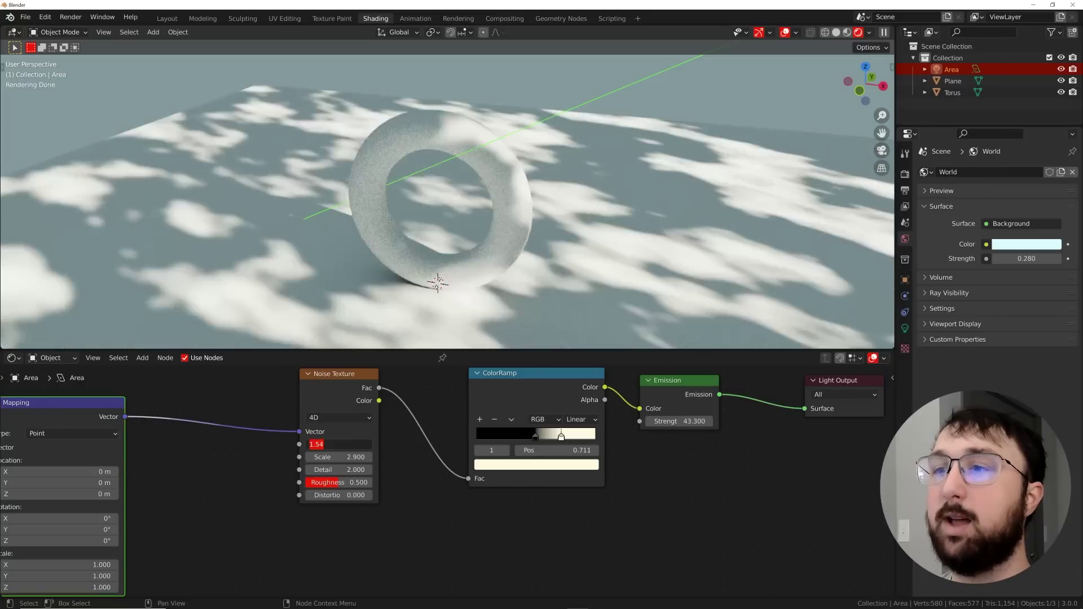
pyautogui.write('0')
pyautogui.press('Return')
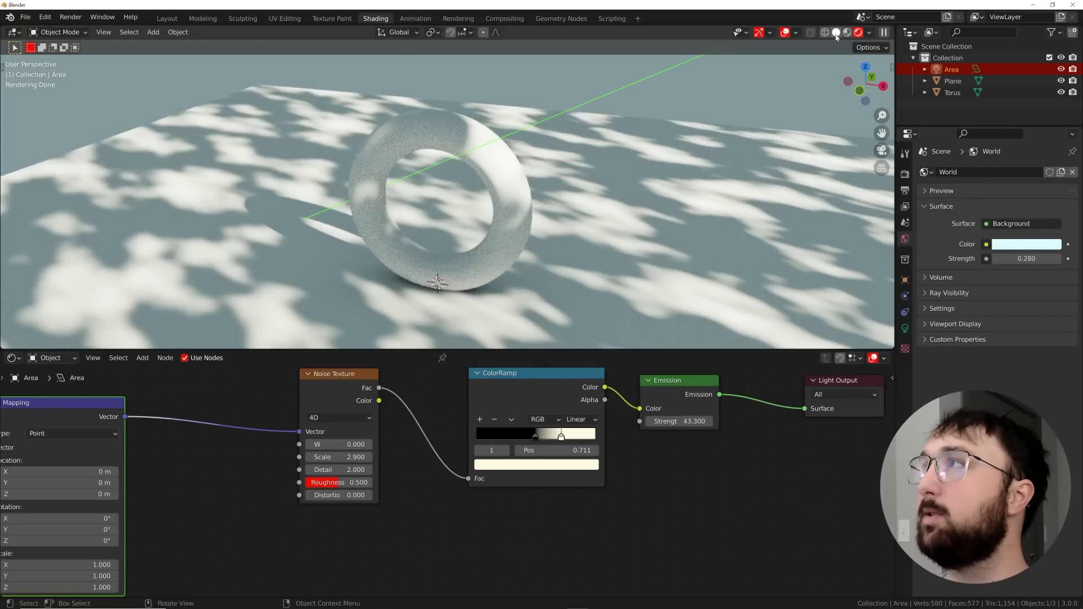
# In Solid shading, duplicate the Noise Texture node below the original and split a new area off the viewport
pyautogui.click(835, 33)
pyautogui.scroll(-3, 382, 427)
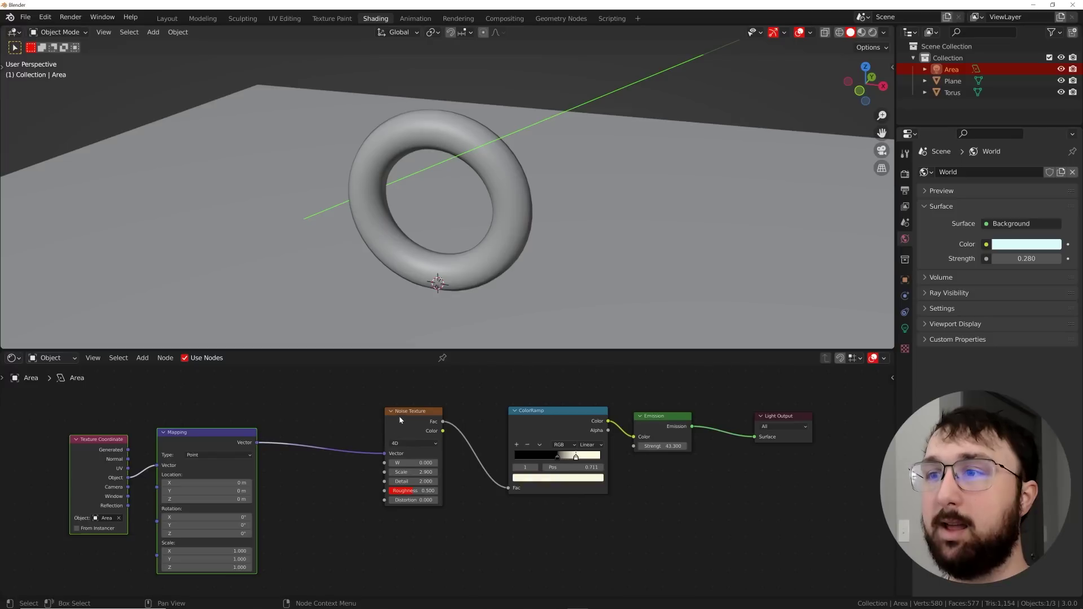
pyautogui.moveTo(399, 420); pyautogui.dragTo(393, 403)
pyautogui.hotkey('shift', 'd')
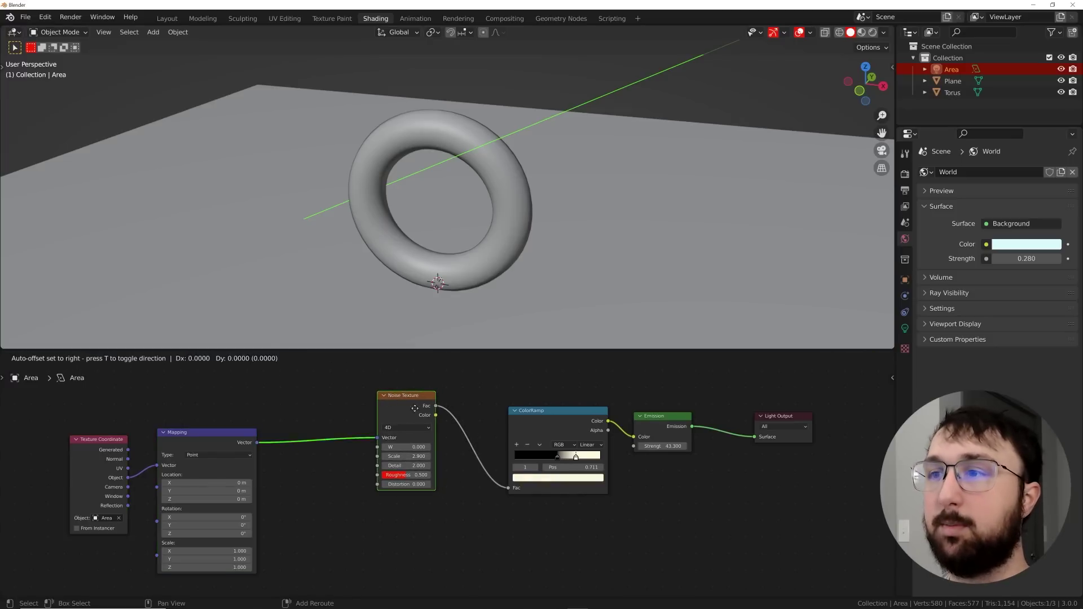
pyautogui.click(391, 508)
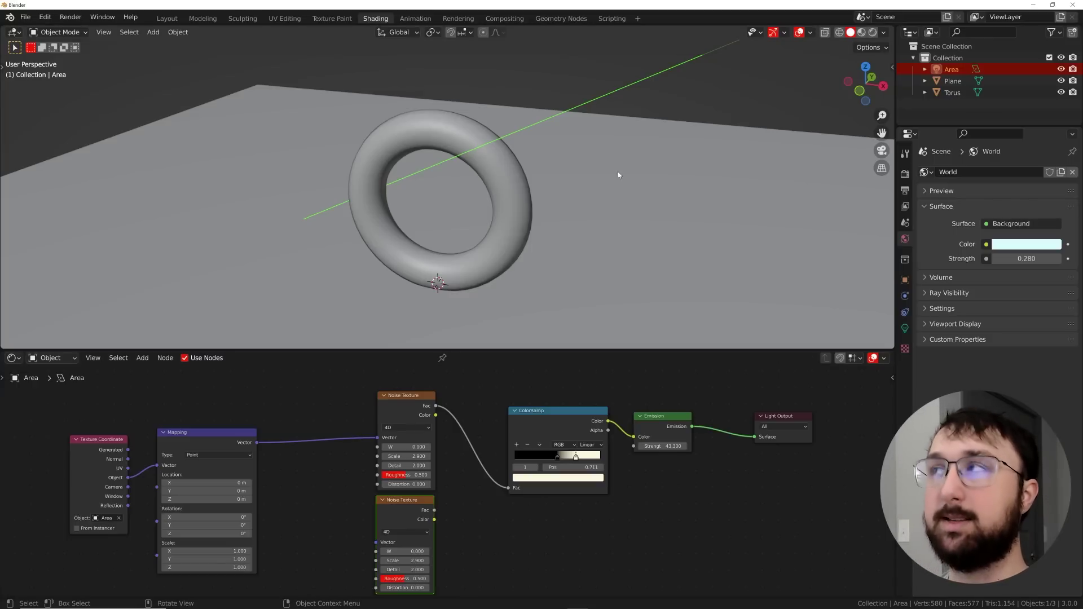
pyautogui.scroll(1, 430, 428)
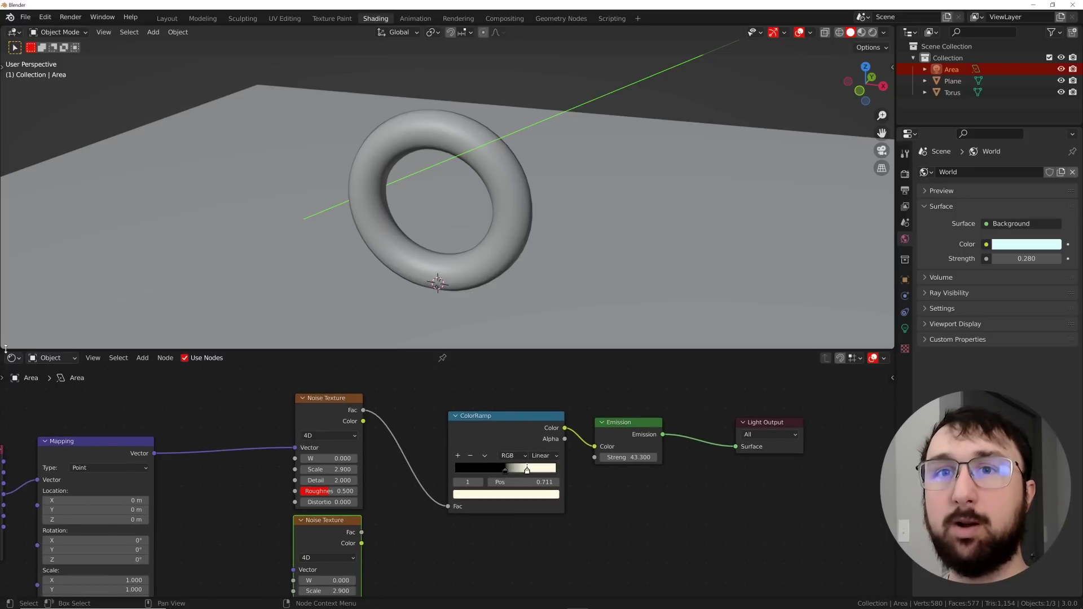
pyautogui.moveTo(2, 348); pyautogui.dragTo(12, 293)
# Make the new area a Timeline and confirm Preferences keep default interpolation at Linear
pyautogui.click(13, 305)
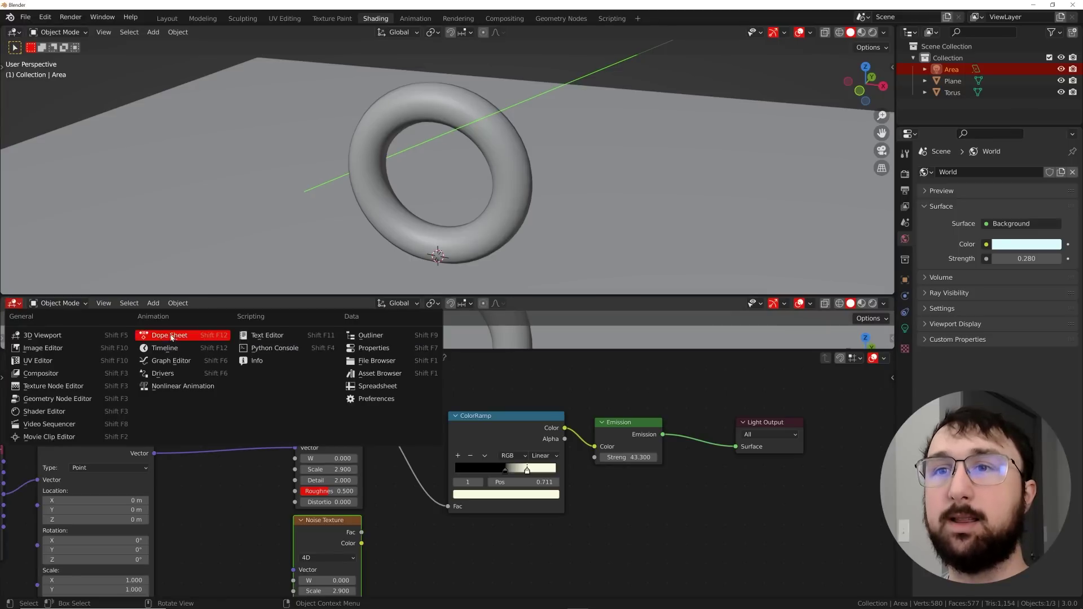
pyautogui.click(220, 346)
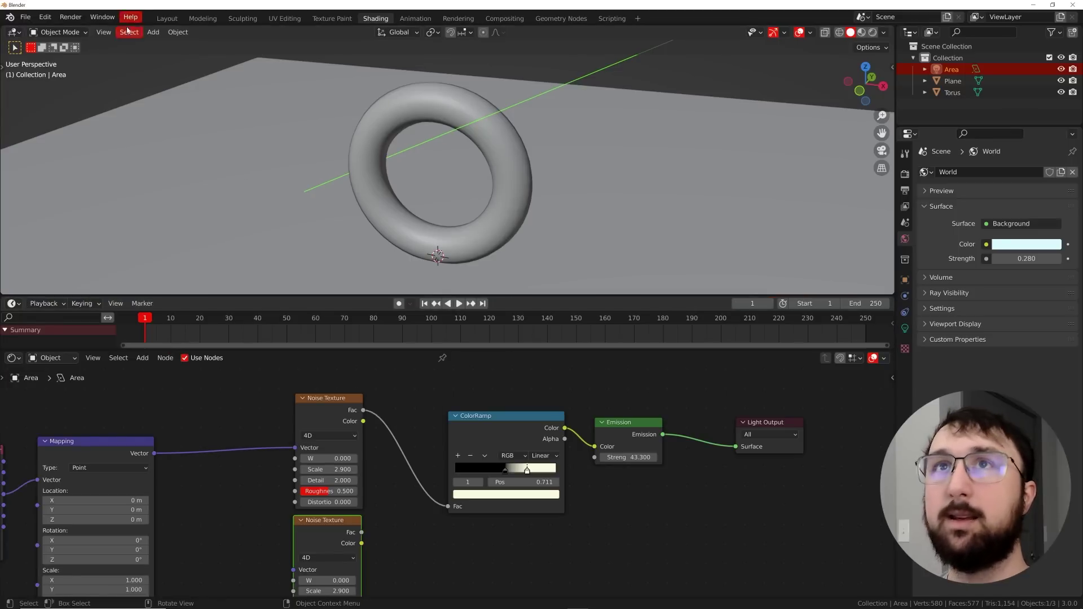
pyautogui.click(53, 19)
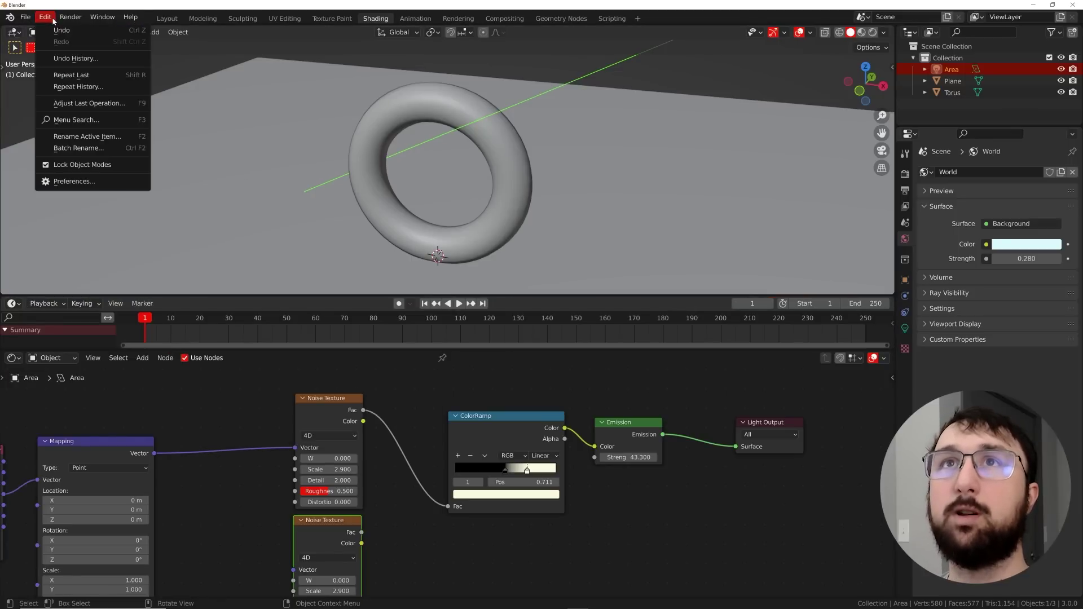
pyautogui.click(74, 181)
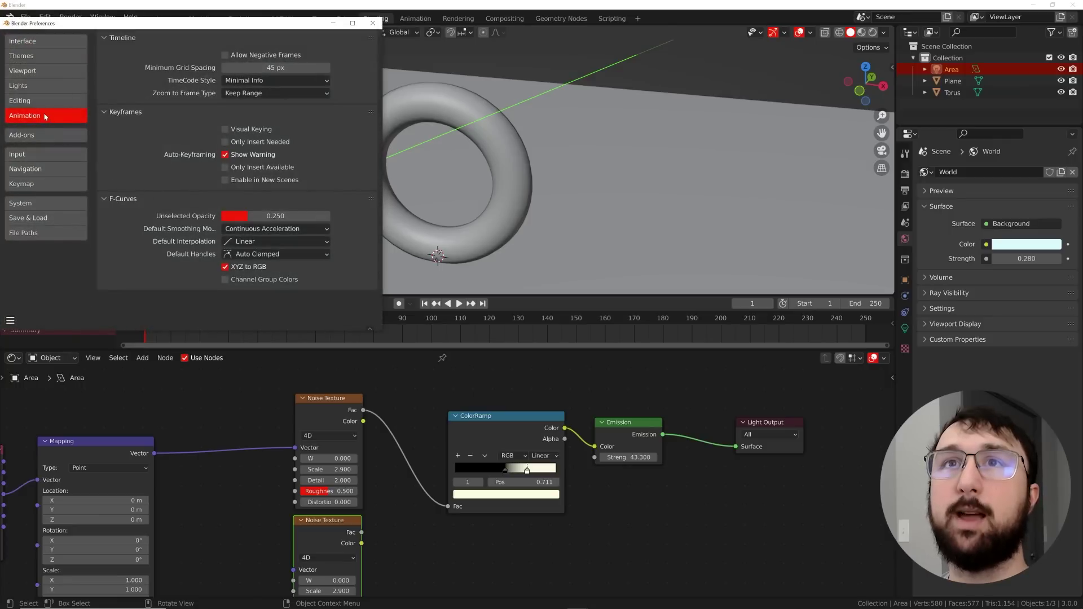
pyautogui.click(233, 244)
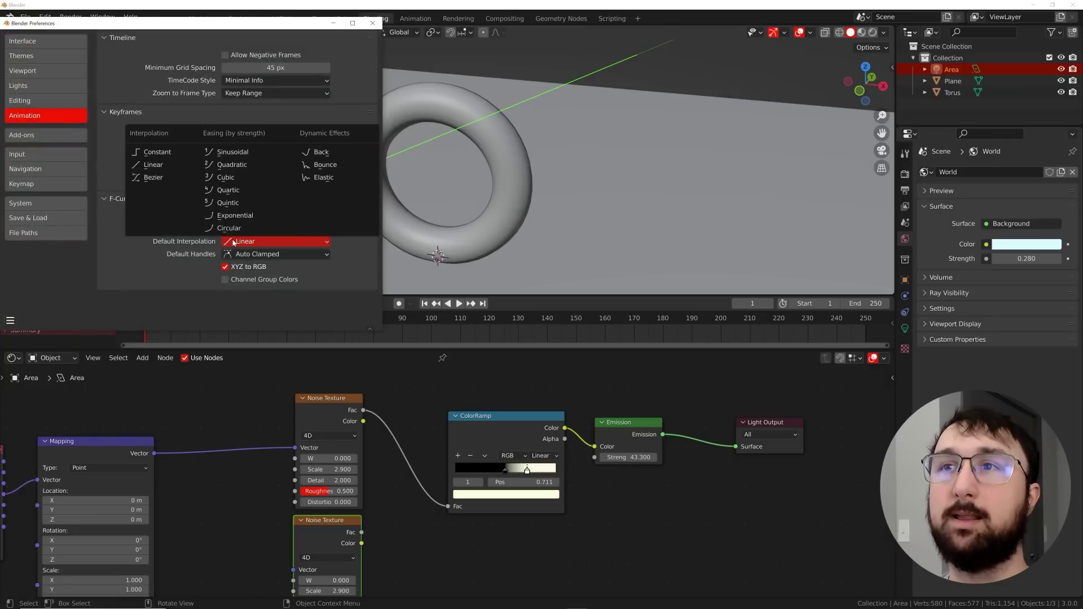
pyautogui.click(233, 244)
pyautogui.click(375, 25)
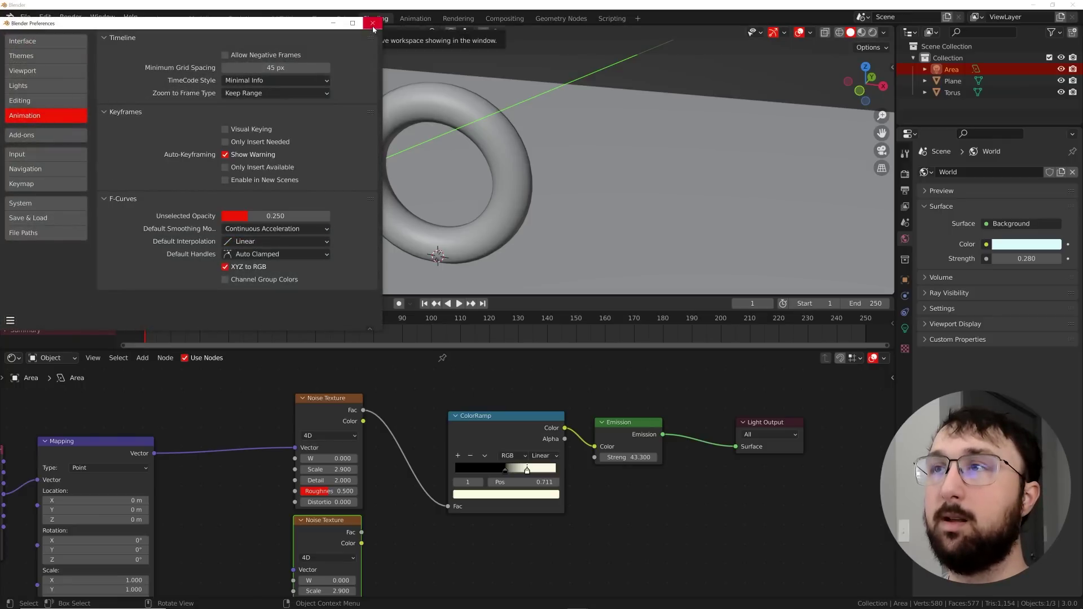
pyautogui.moveTo(268, 413); pyautogui.dragTo(304, 455, button='middle')
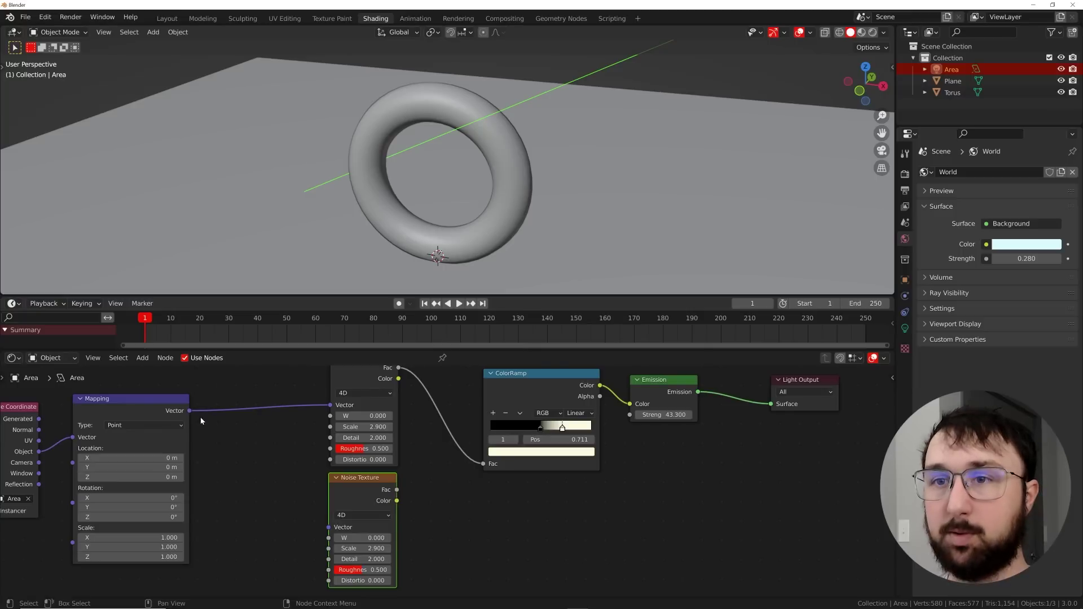
# Feed Mapping into the second Noise Texture and blend both noises via a MixRGB node into the ColorRamp
pyautogui.moveTo(190, 414); pyautogui.dragTo(329, 527)
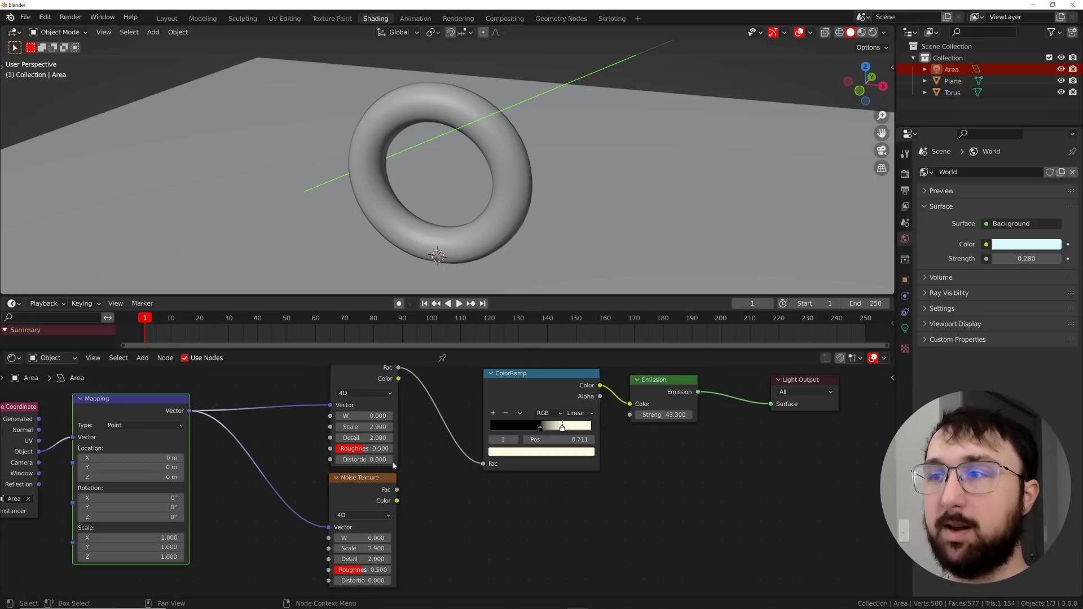
pyautogui.hotkey('shift', 'a')
pyautogui.click(464, 397)
pyautogui.write('mix')
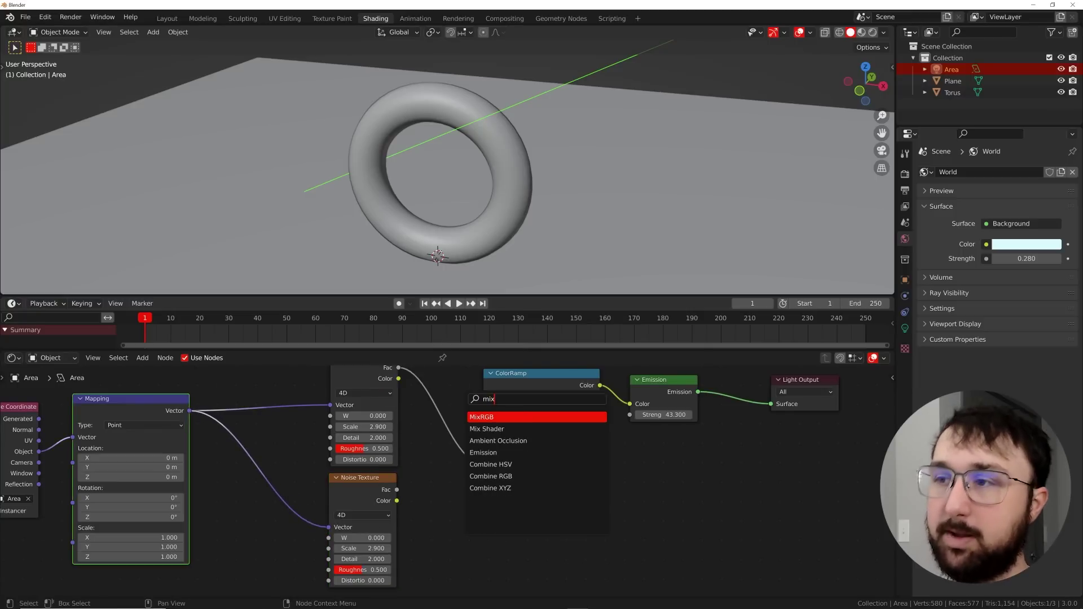
pyautogui.press('Return')
pyautogui.click(475, 425)
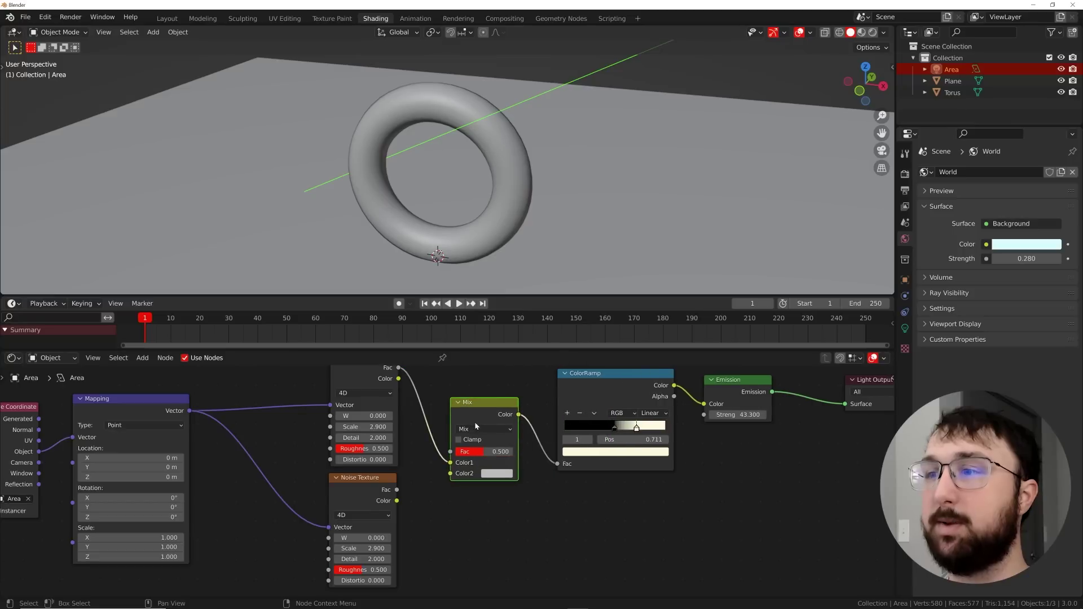
pyautogui.moveTo(398, 489); pyautogui.dragTo(450, 473)
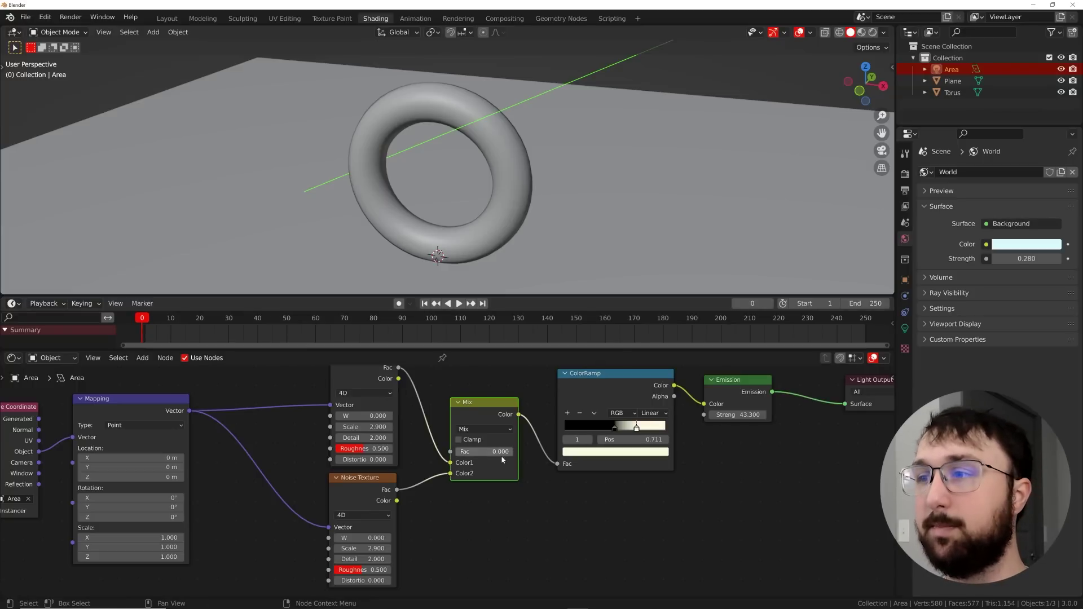
# Keyframe Mix Fac at 0 on frame 0 and at 1.000 on frame 250
pyautogui.press('i')
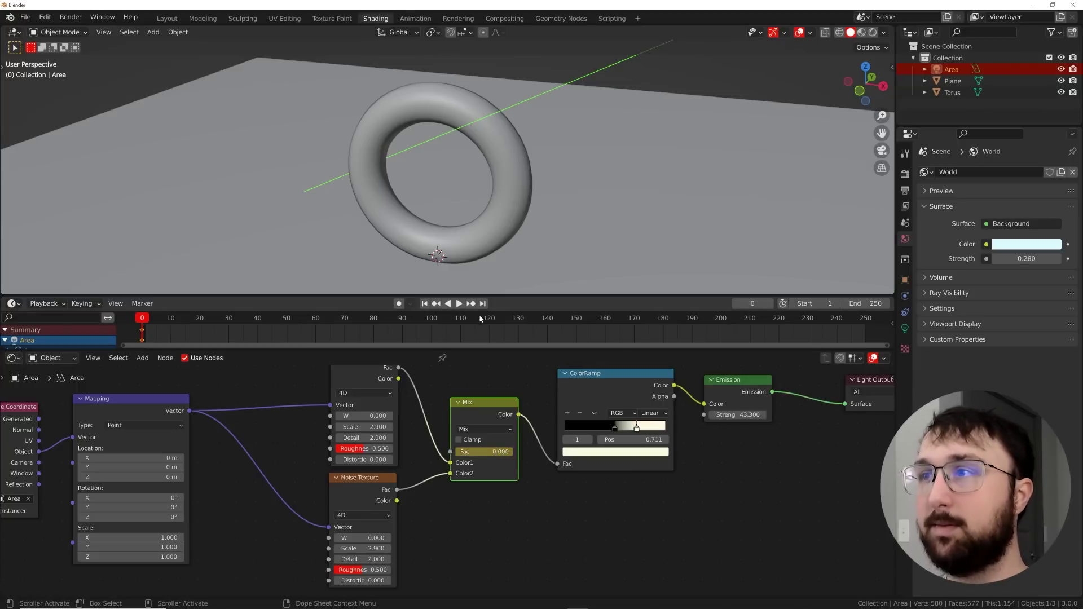
pyautogui.click(483, 303)
pyautogui.moveTo(474, 451); pyautogui.dragTo(509, 454)
pyautogui.press('i')
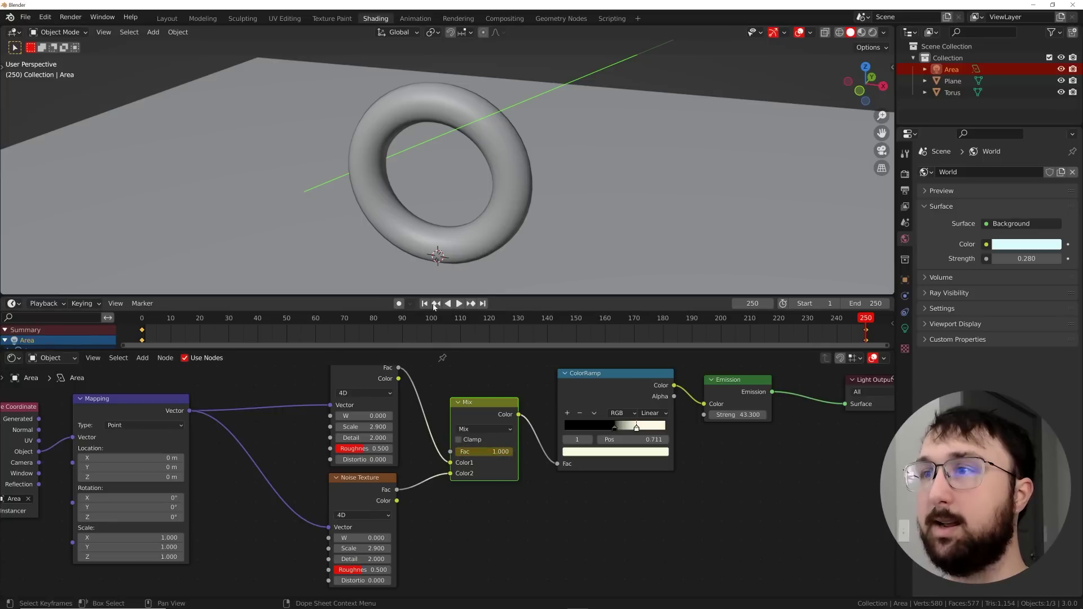
pyautogui.click(425, 304)
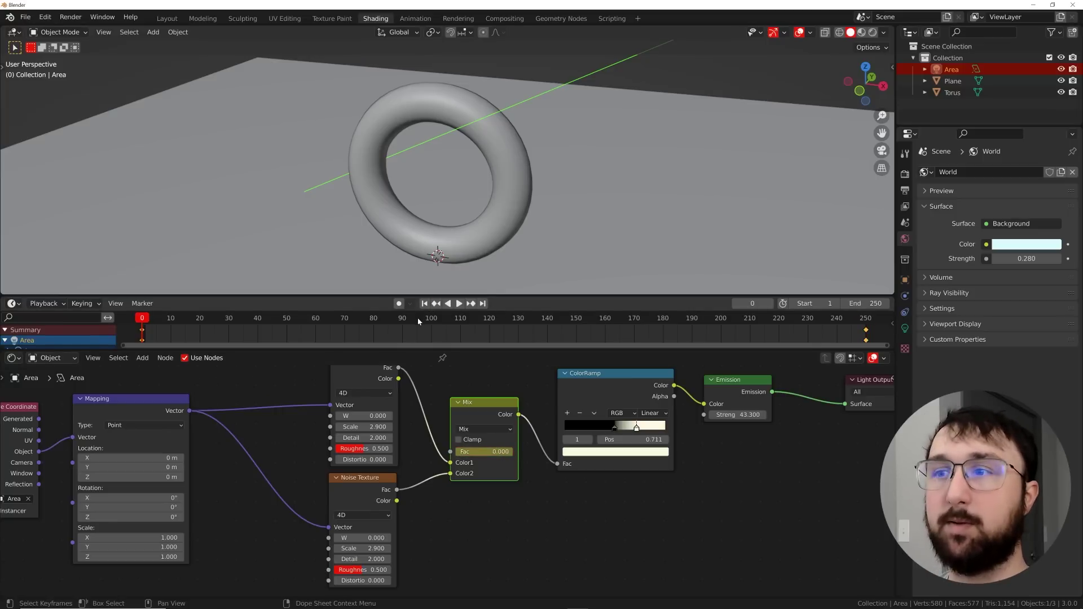
# Tidy the positions of the upper and lower Noise Texture nodes
pyautogui.scroll(-1, 388, 429)
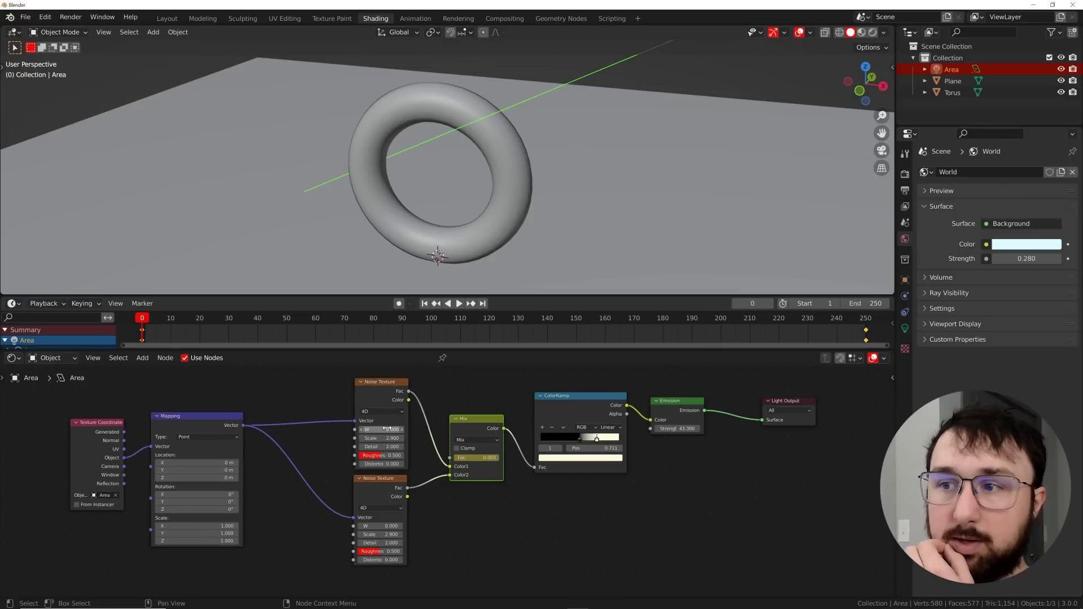
pyautogui.scroll(1, 384, 429)
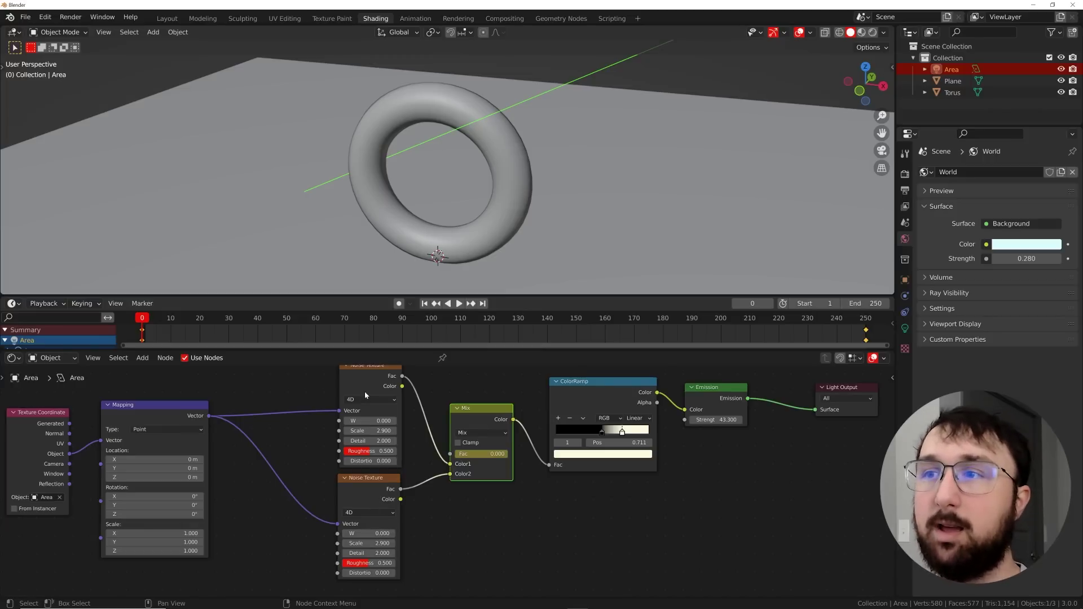
pyautogui.scroll(-2, 364, 395)
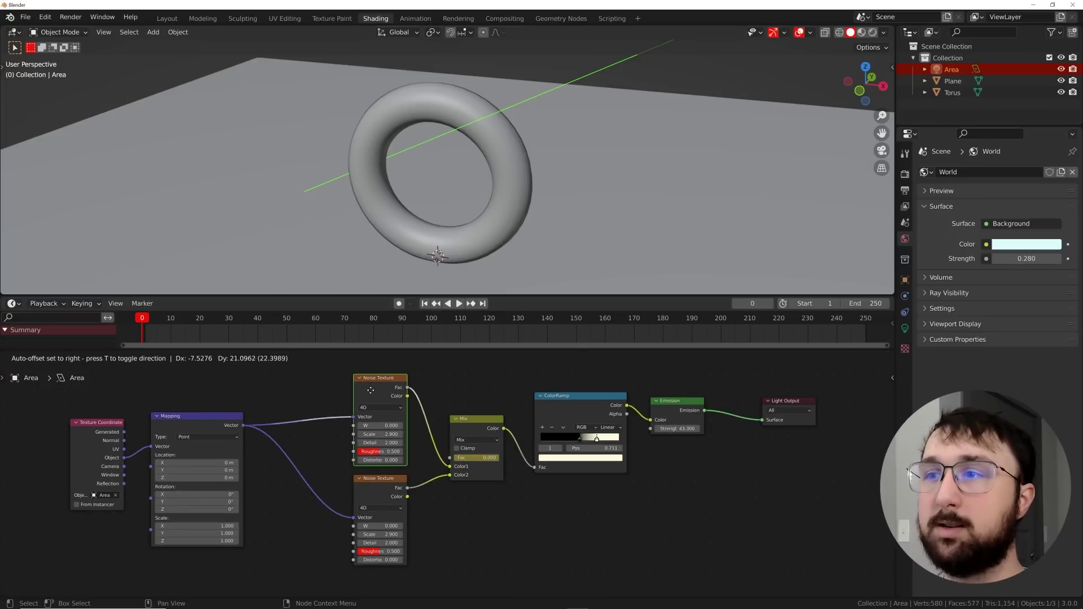
pyautogui.moveTo(370, 390); pyautogui.dragTo(370, 388)
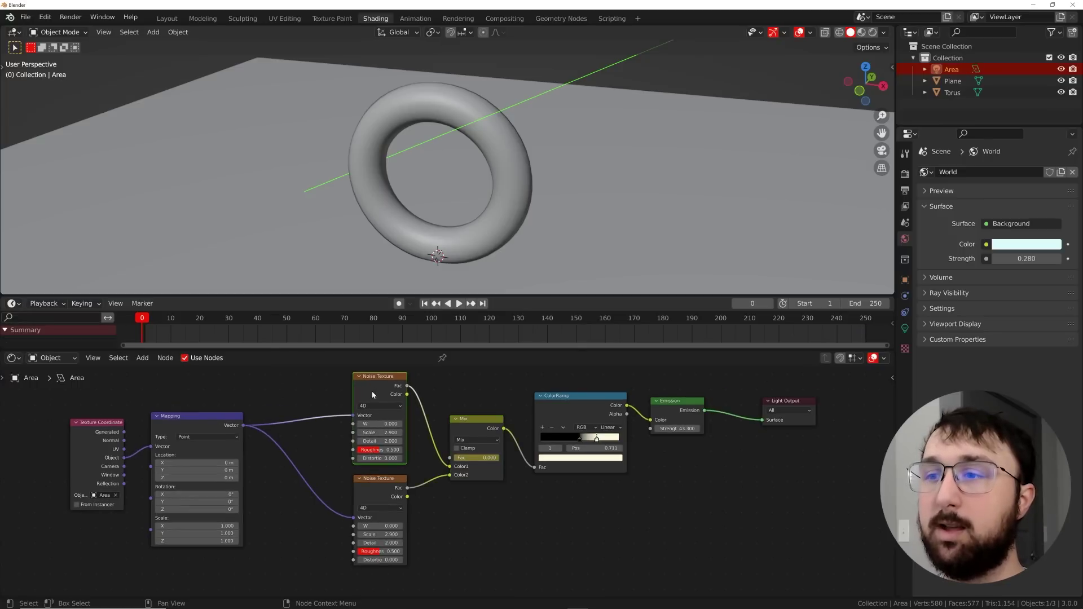
pyautogui.moveTo(368, 489); pyautogui.dragTo(364, 488)
pyautogui.moveTo(375, 396); pyautogui.dragTo(376, 398)
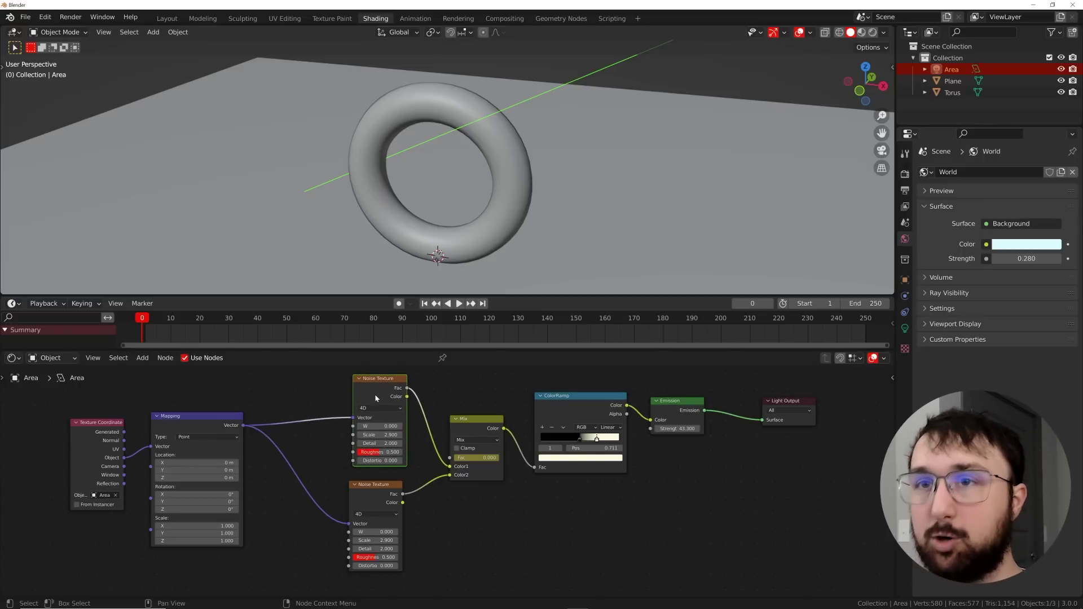
pyautogui.scroll(1, 367, 466)
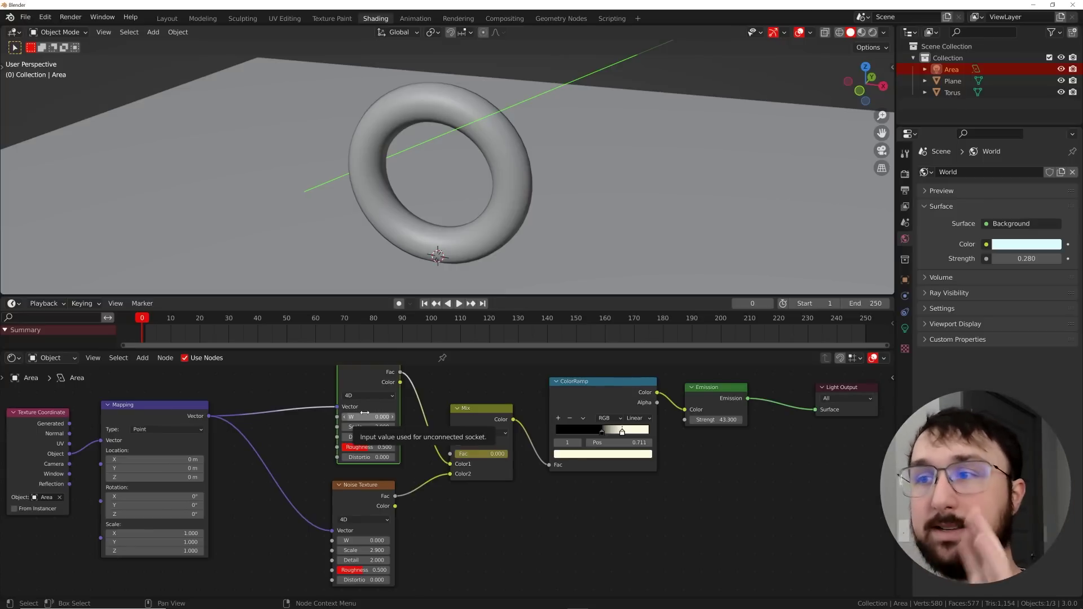
pyautogui.moveTo(364, 406); pyautogui.dragTo(363, 424, button='middle')
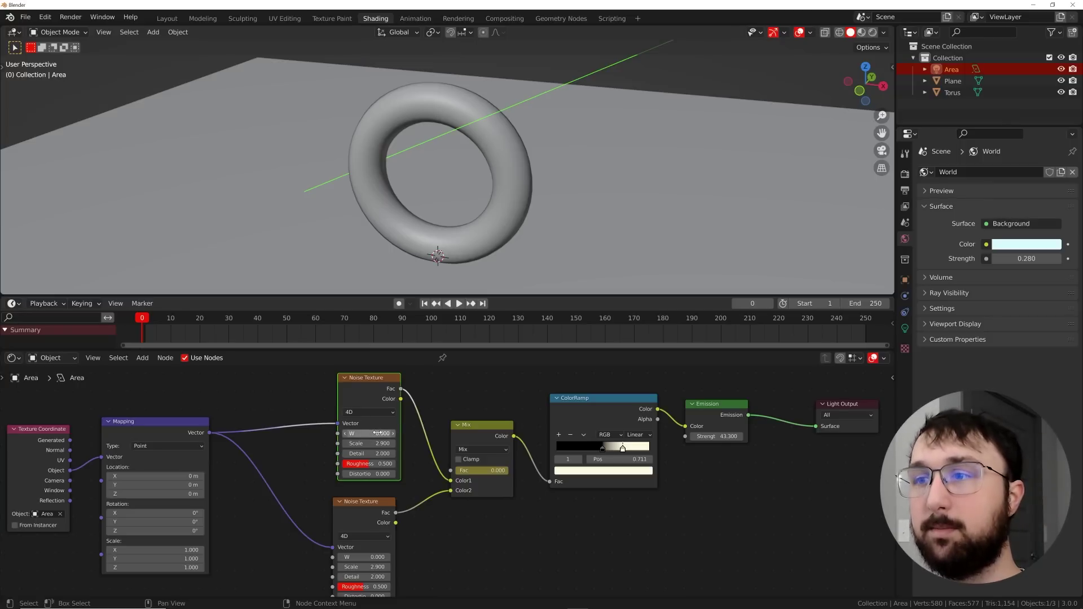
# Keyframe both Noise Texture W values at frames 0 and 250, the lower one at 1.000 on frame 0
pyautogui.press('i')
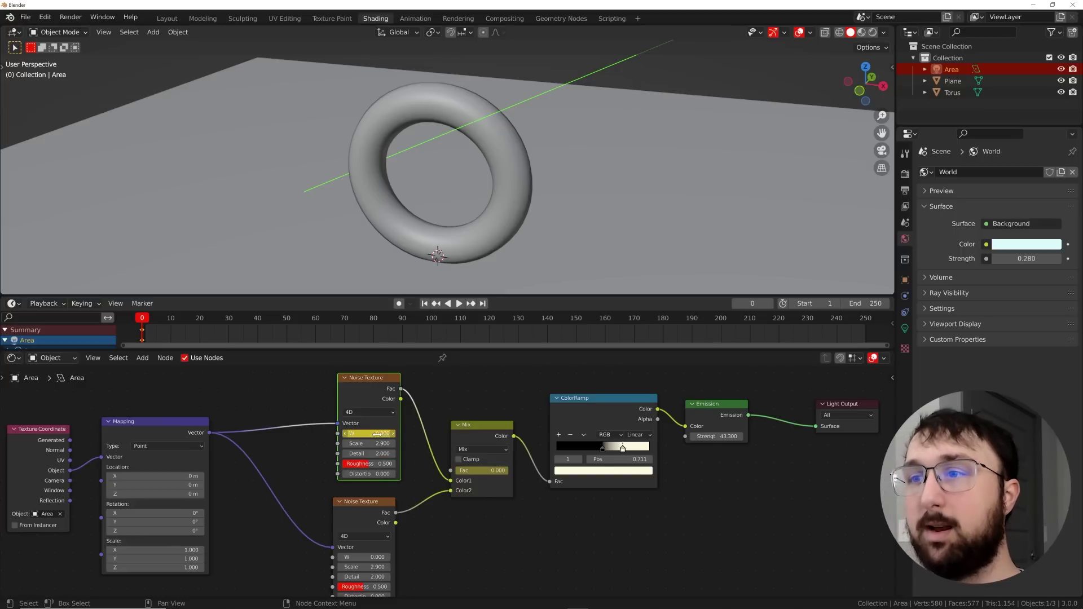
pyautogui.click(483, 304)
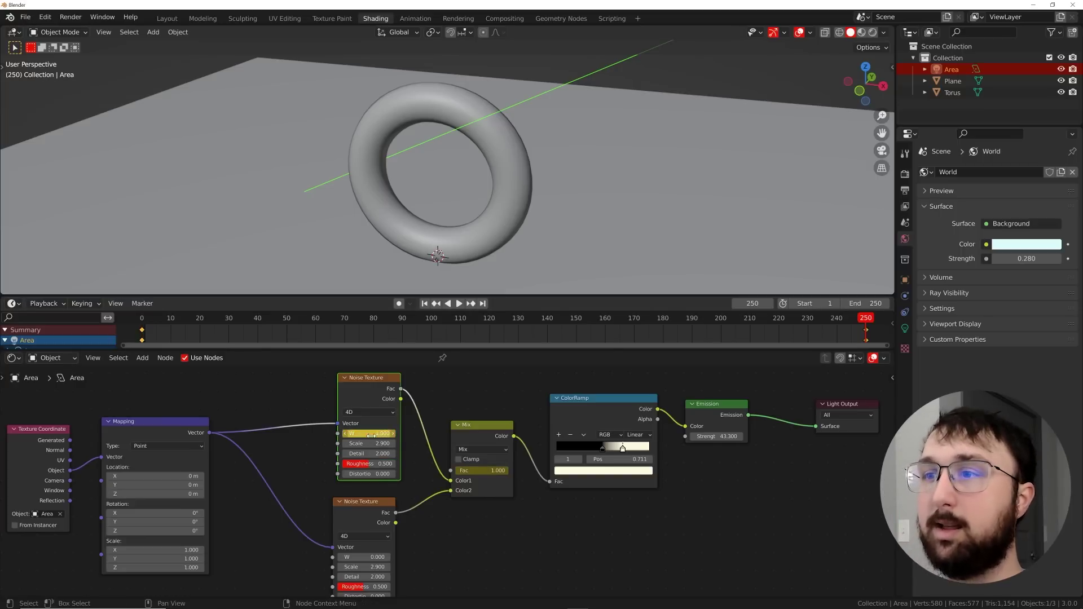
pyautogui.moveTo(367, 542); pyautogui.dragTo(374, 503)
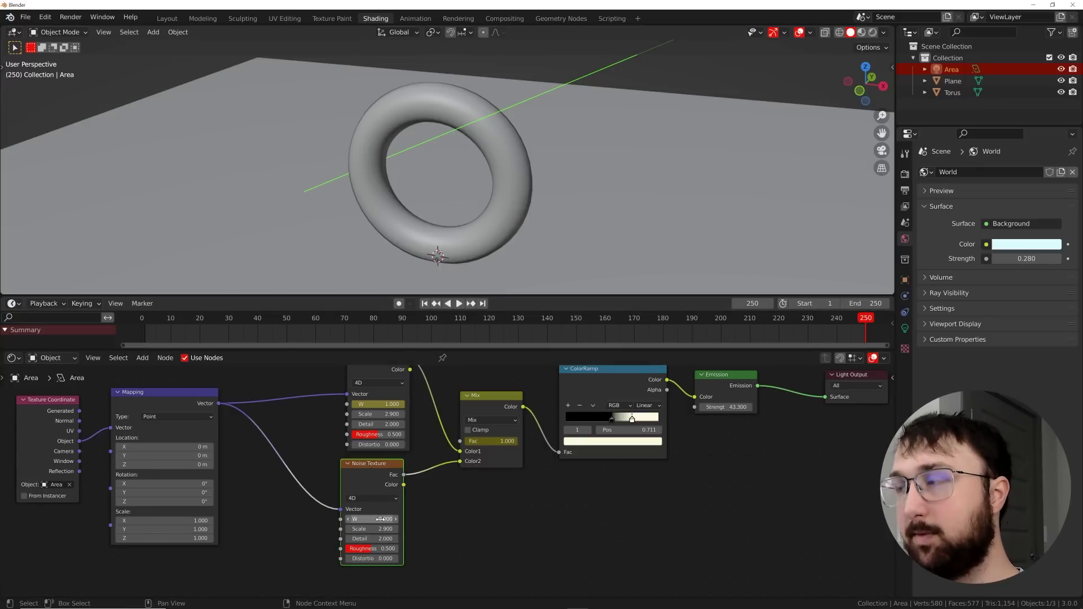
pyautogui.press('i')
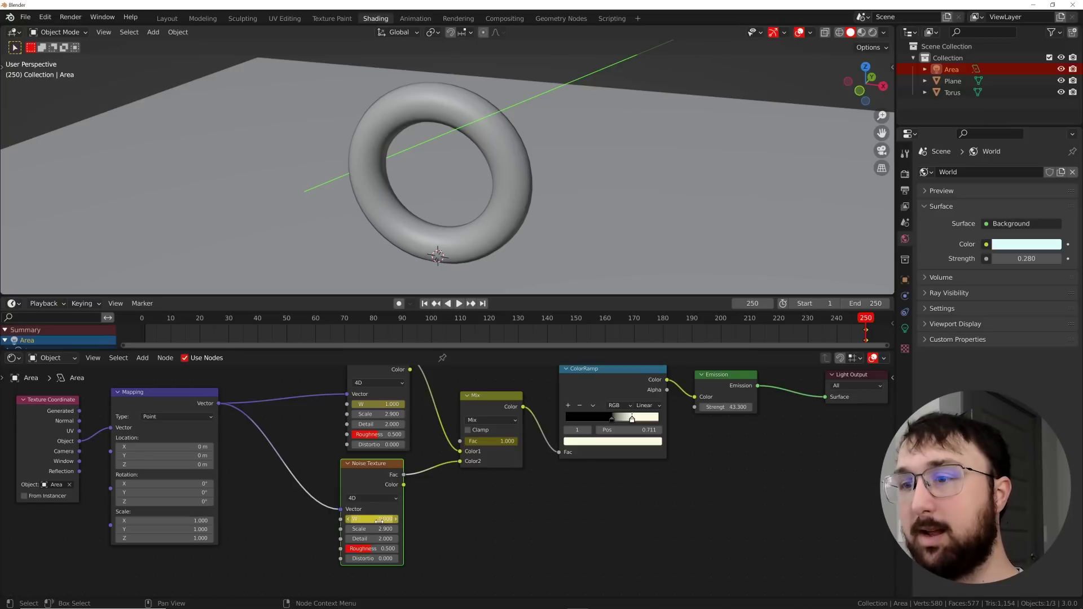
pyautogui.hotkey('shift', 'Left')
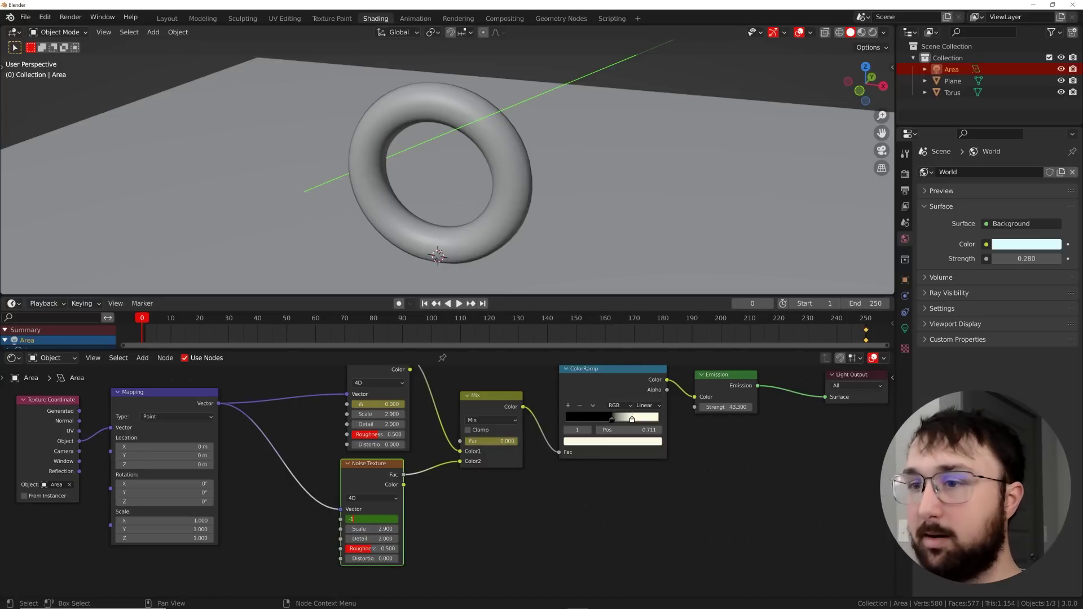
pyautogui.rightClick(368, 519)
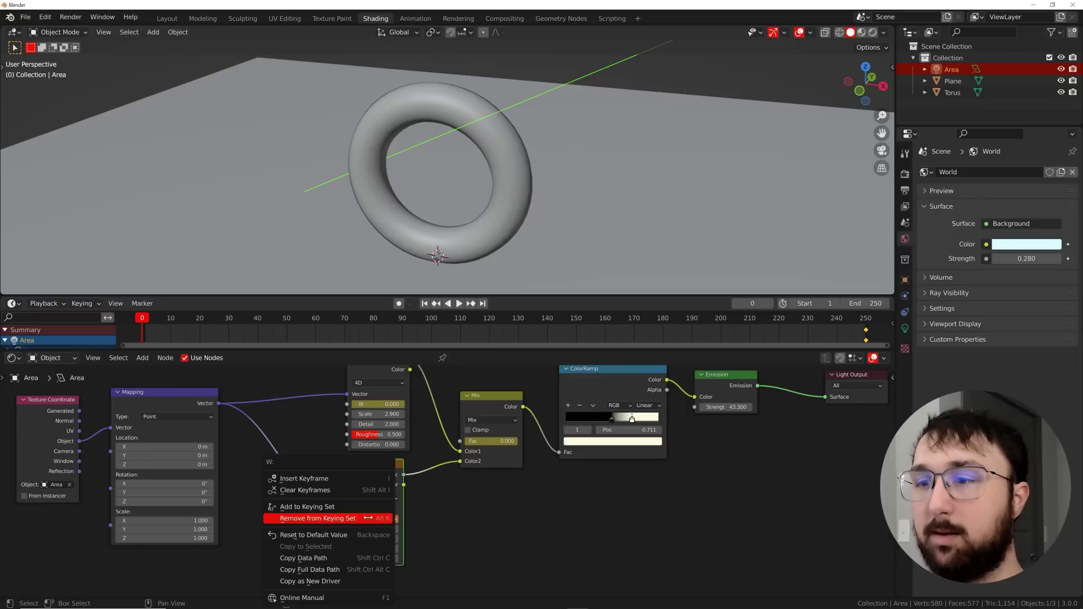
pyautogui.click(414, 534)
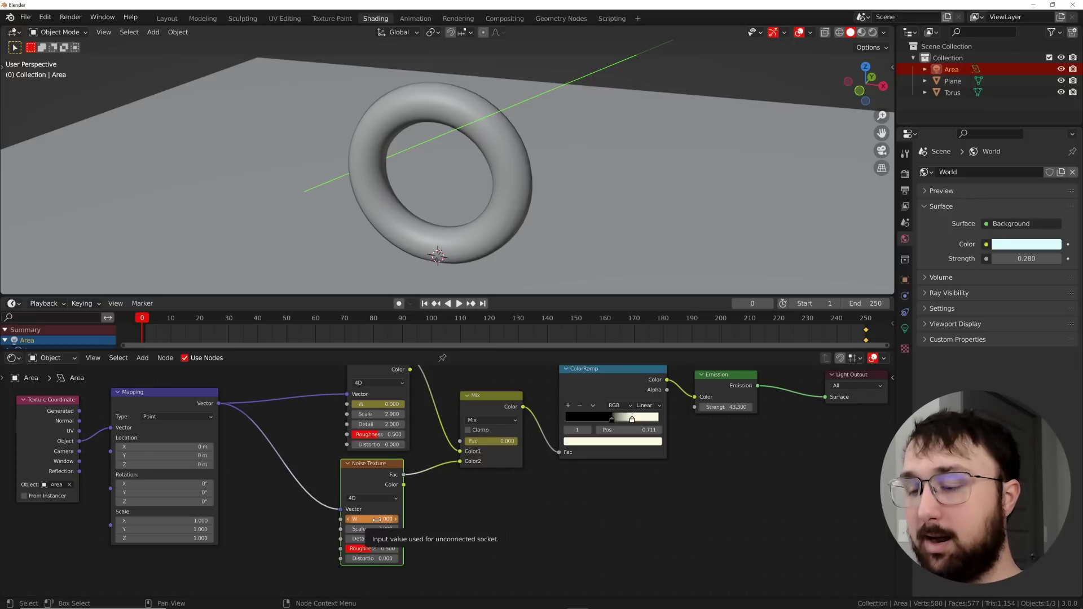
pyautogui.press('i')
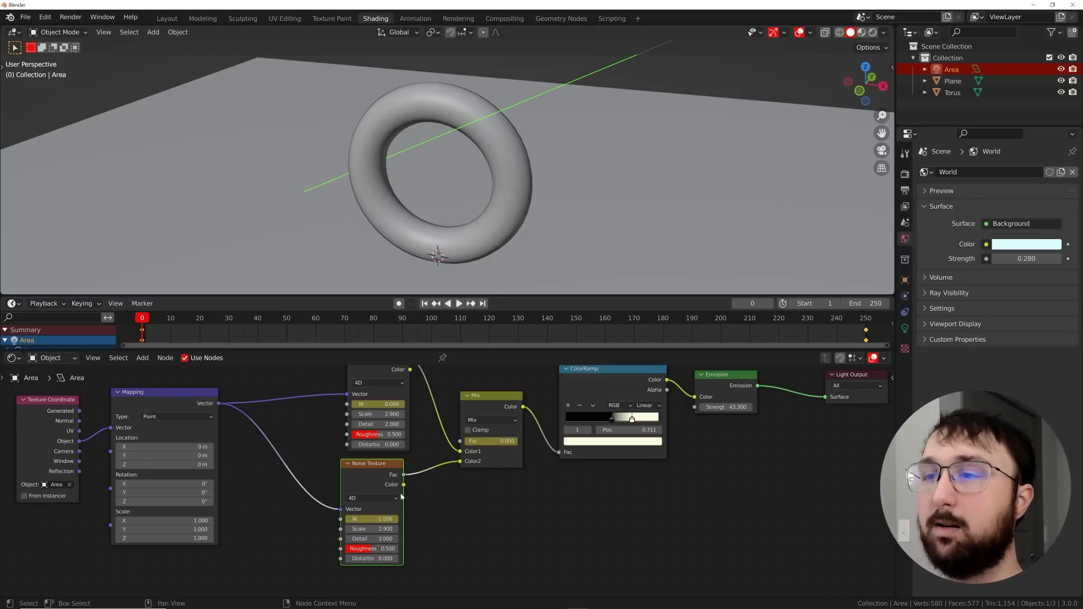
pyautogui.moveTo(372, 472); pyautogui.dragTo(376, 473)
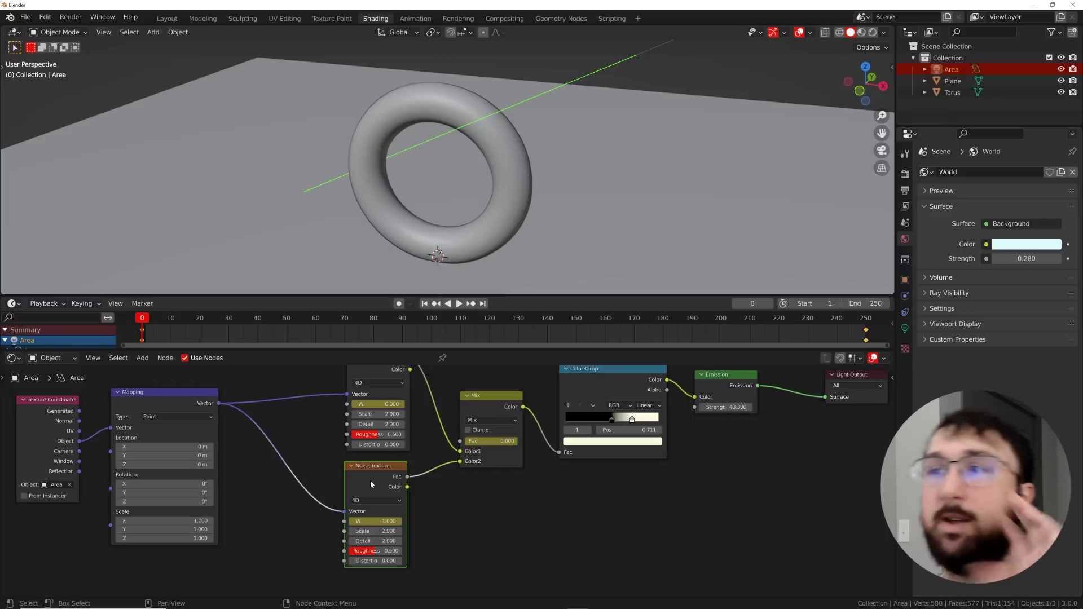
# Play the animation in Rendered shading, then raise the Emission strength to 54.800
pyautogui.click(872, 32)
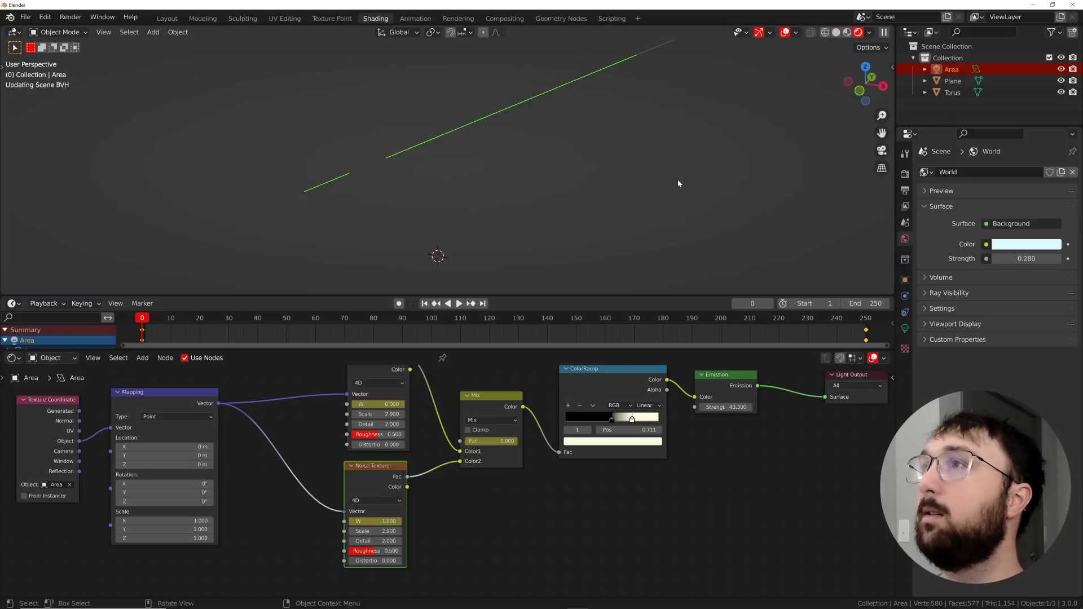
pyautogui.press('space')
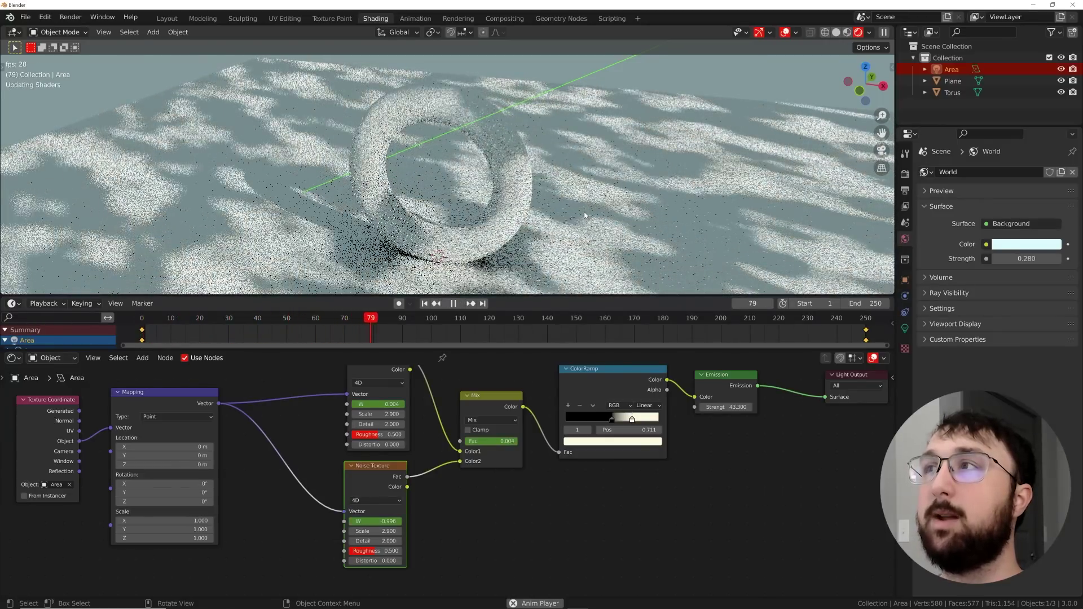
pyautogui.press('space')
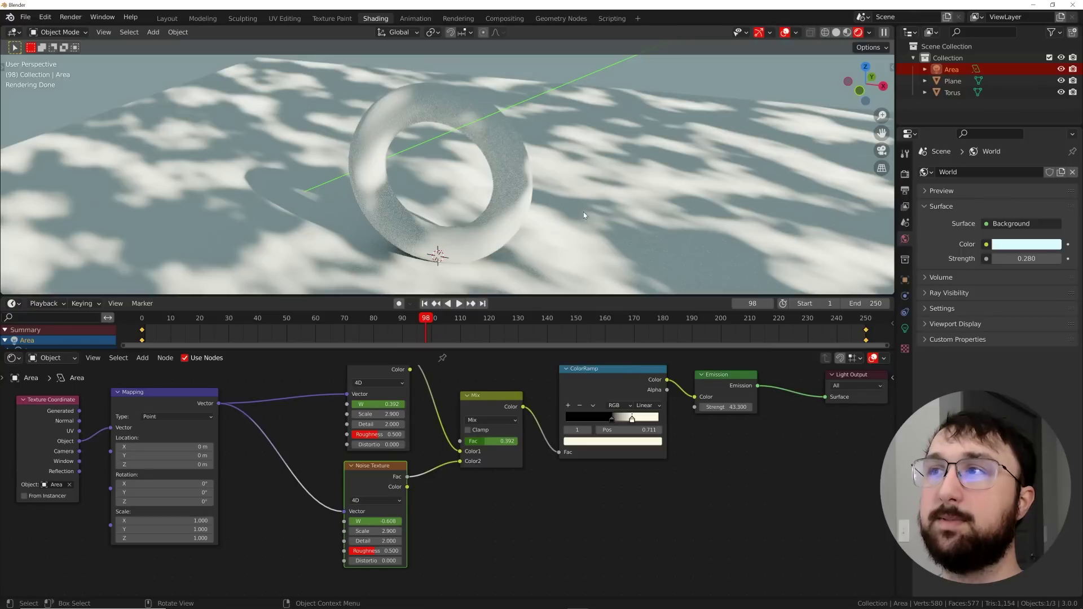
pyautogui.moveTo(694, 407); pyautogui.dragTo(512, 433, button='middle')
pyautogui.moveTo(512, 434); pyautogui.dragTo(563, 433)
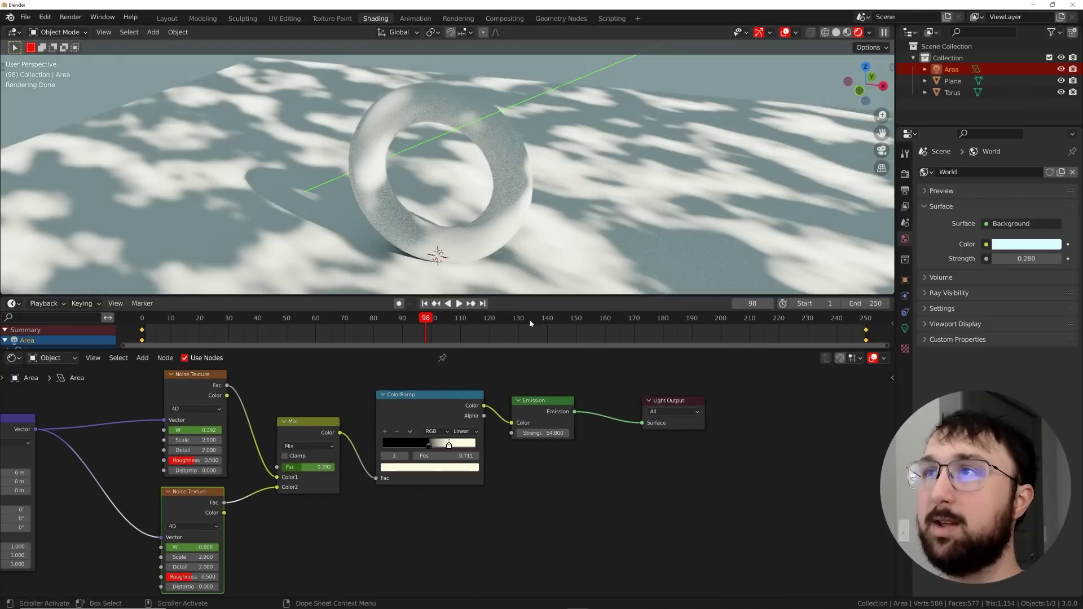
pyautogui.click(167, 18)
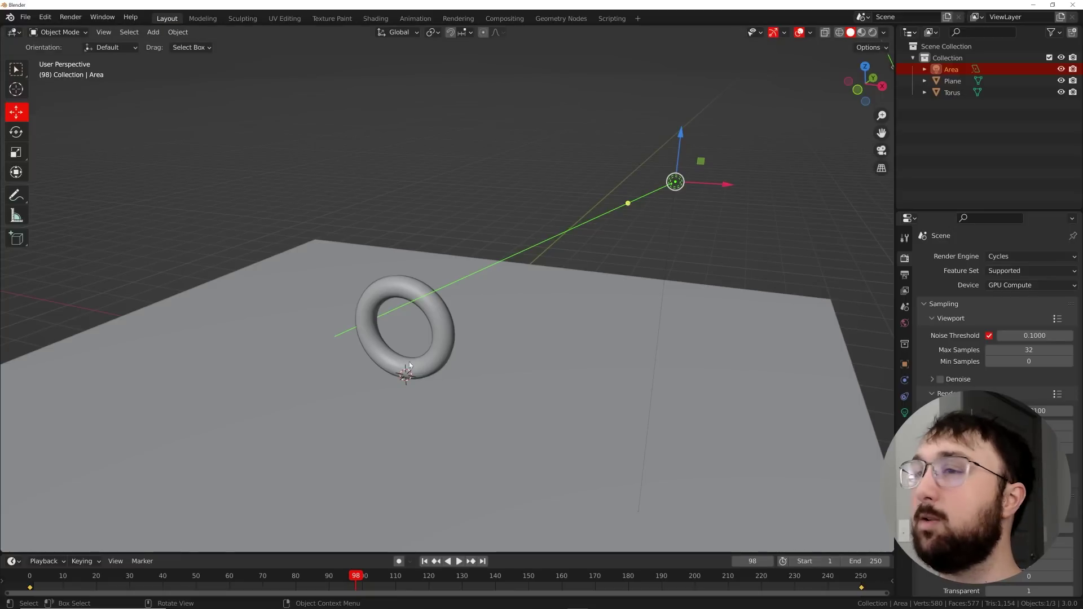
# Add a view-aligned camera, make it orthographic, and set Orthographic Scale to 4.560
pyautogui.moveTo(390, 244); pyautogui.dragTo(478, 357, button='middle')
pyautogui.hotkey('shift', 'a')
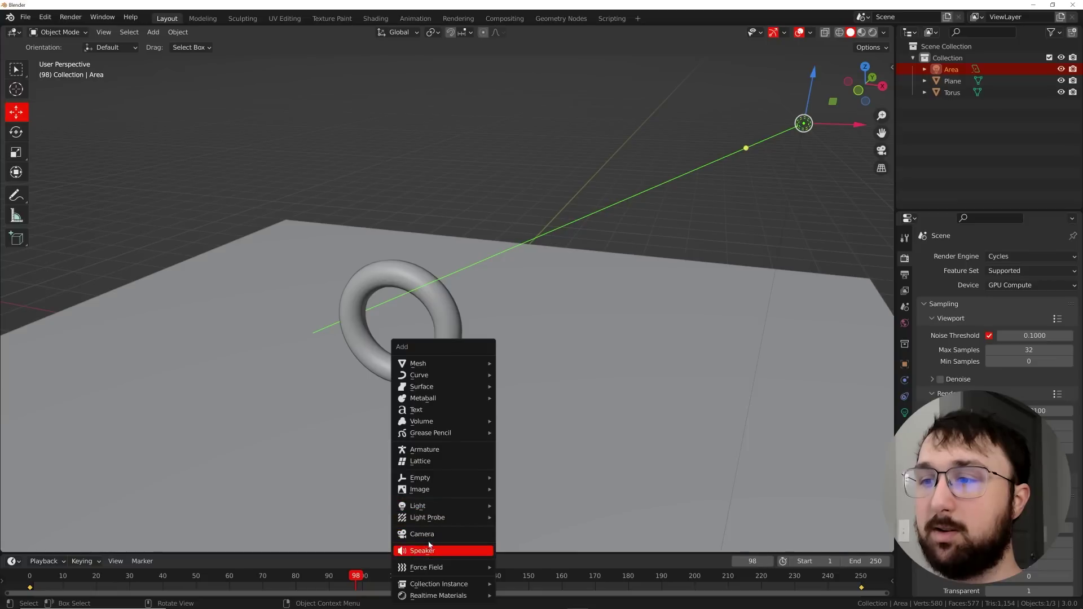
pyautogui.click(429, 534)
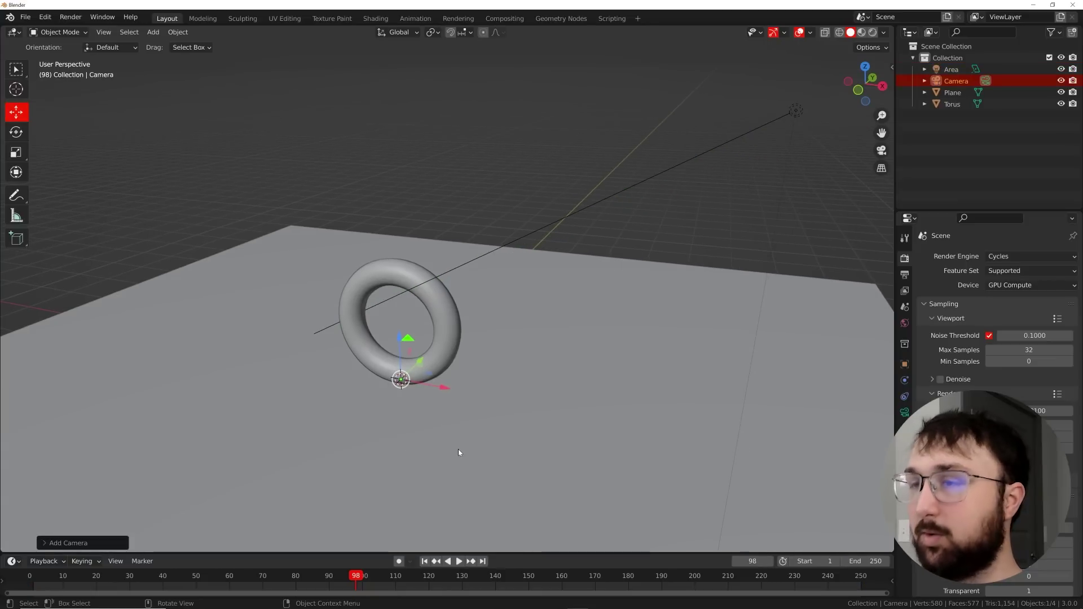
pyautogui.press('ctrl+alt+KP_0')
pyautogui.click(904, 412)
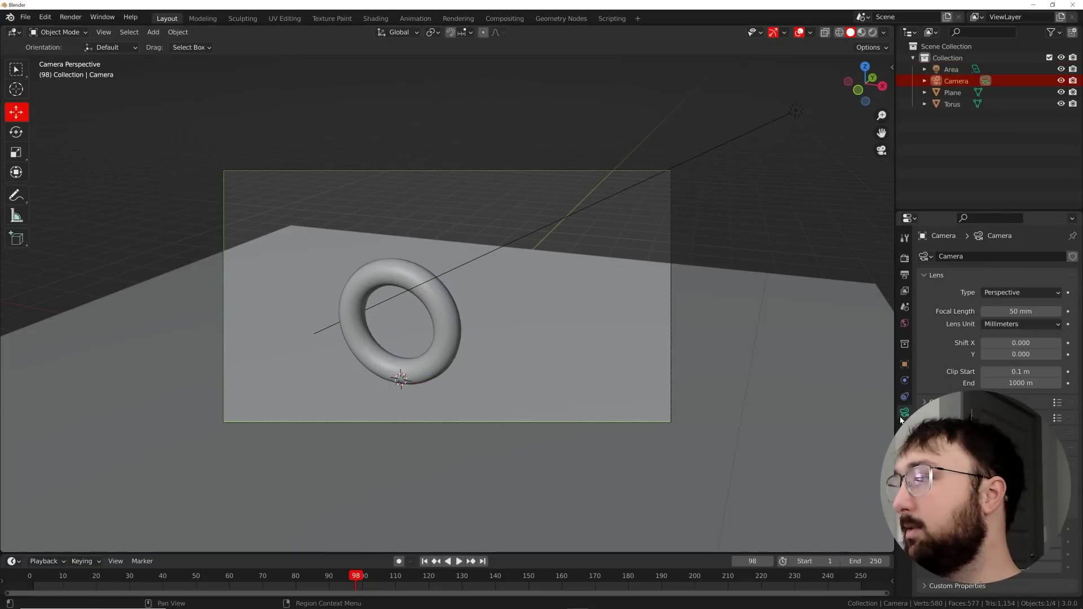
pyautogui.click(1016, 293)
pyautogui.click(1015, 312)
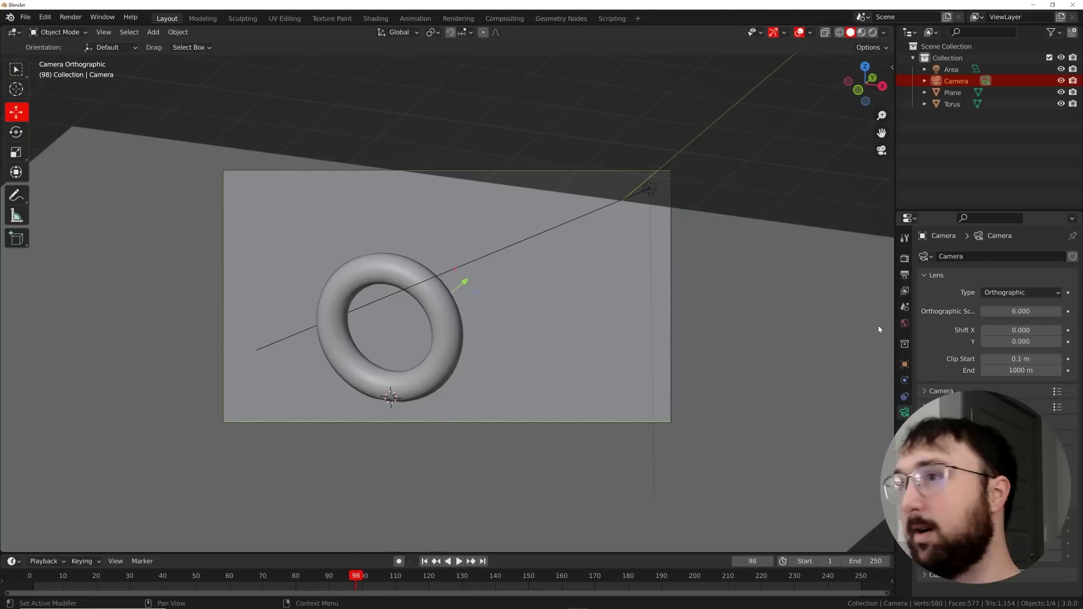
pyautogui.press('g')
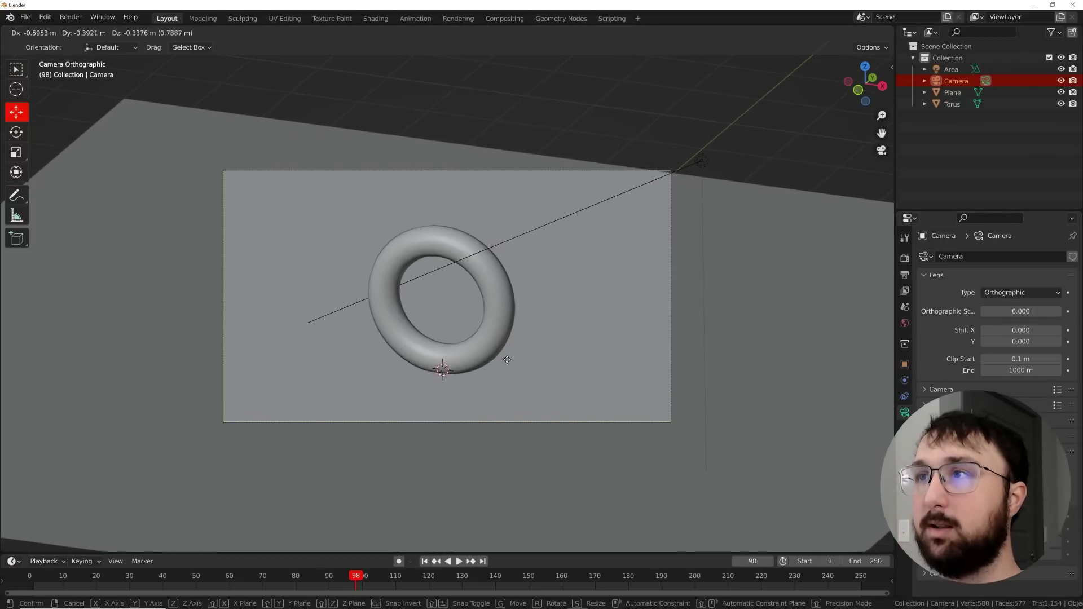
pyautogui.click(606, 306)
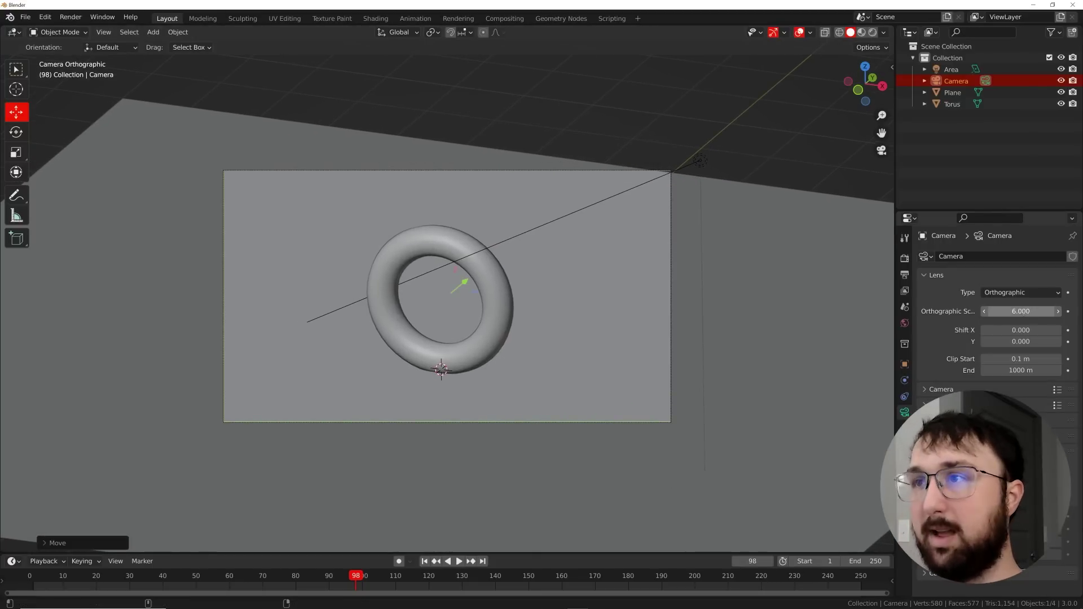
pyautogui.moveTo(1027, 311); pyautogui.dragTo(984, 311)
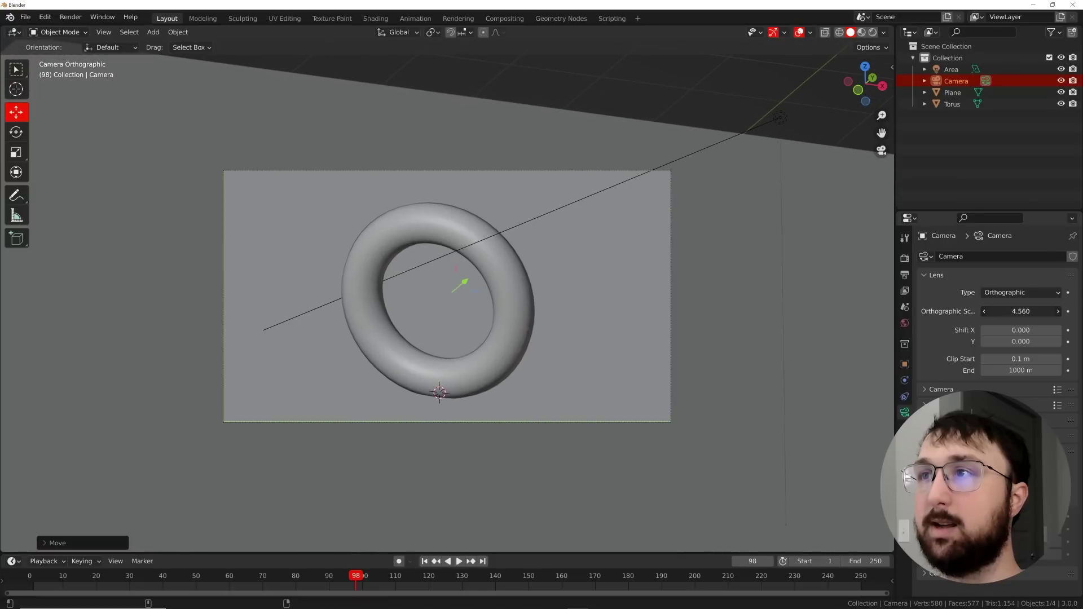
# Give the torus a new orange material, Material.001, and view it in Rendered shading
pyautogui.click(873, 32)
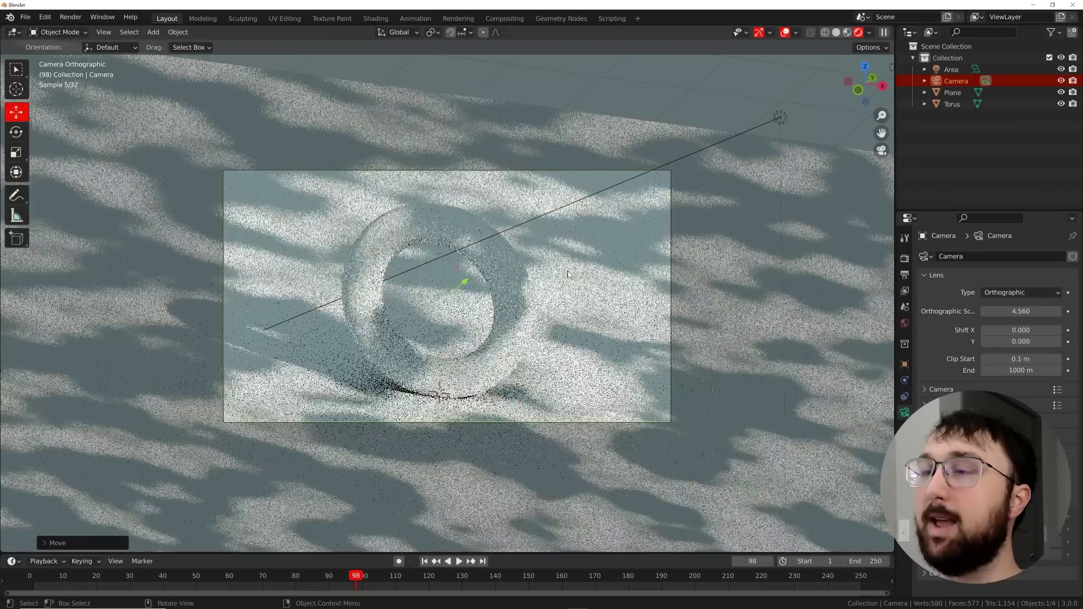
pyautogui.click(498, 272)
pyautogui.click(904, 460)
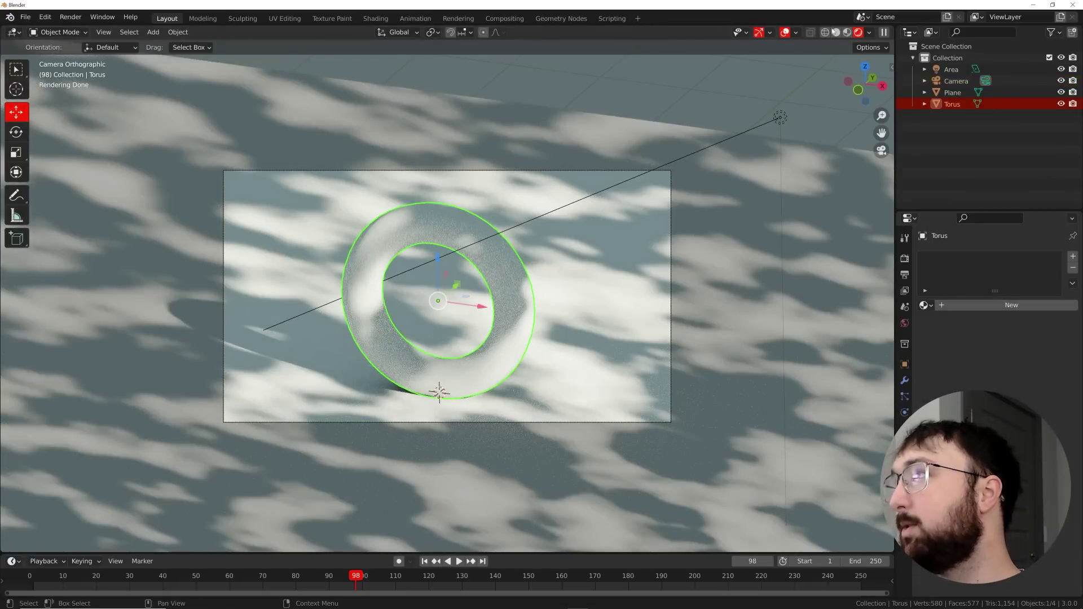
pyautogui.press('z')
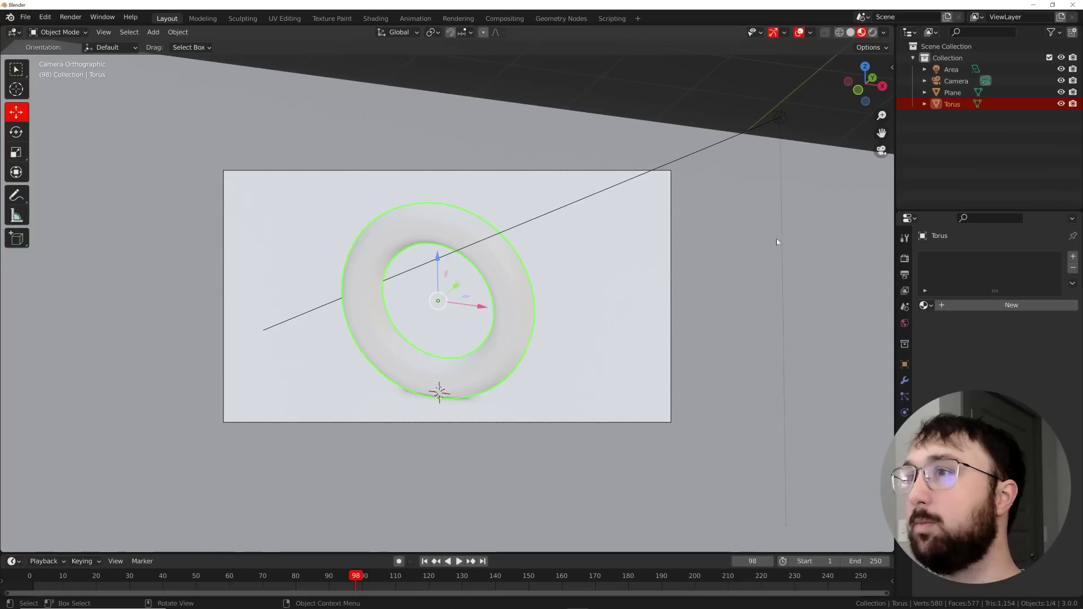
pyautogui.click(1038, 305)
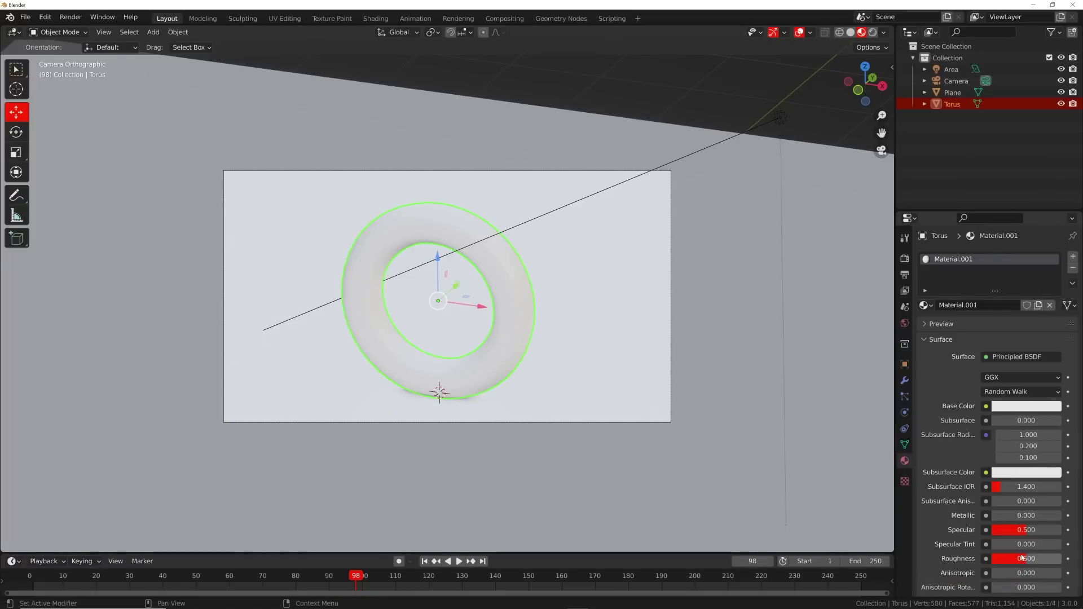
pyautogui.click(1009, 406)
pyautogui.moveTo(987, 316); pyautogui.dragTo(980, 320)
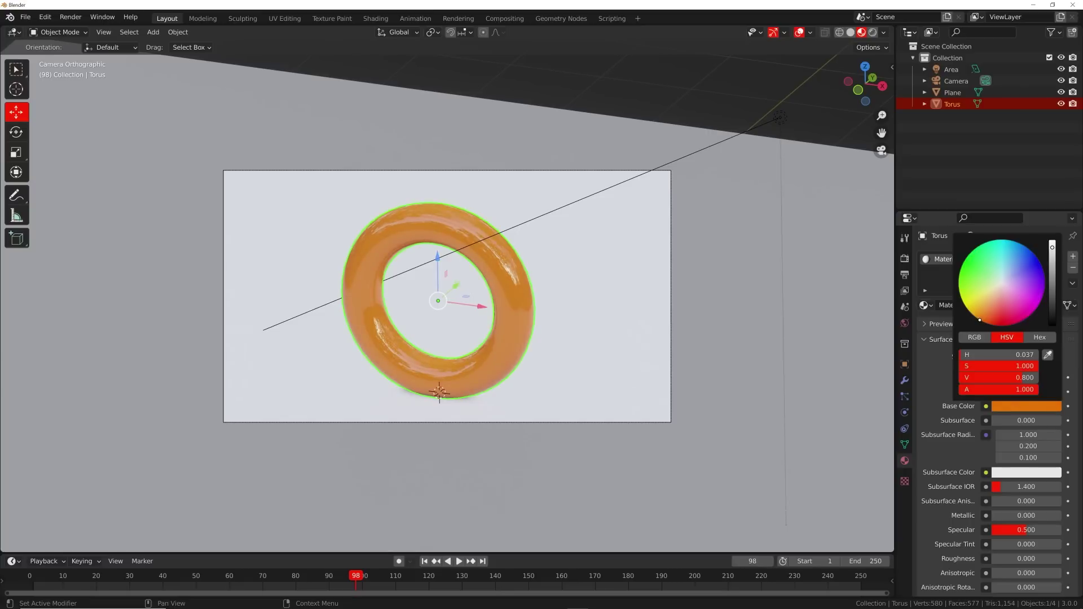
pyautogui.click(872, 32)
pyautogui.click(587, 349)
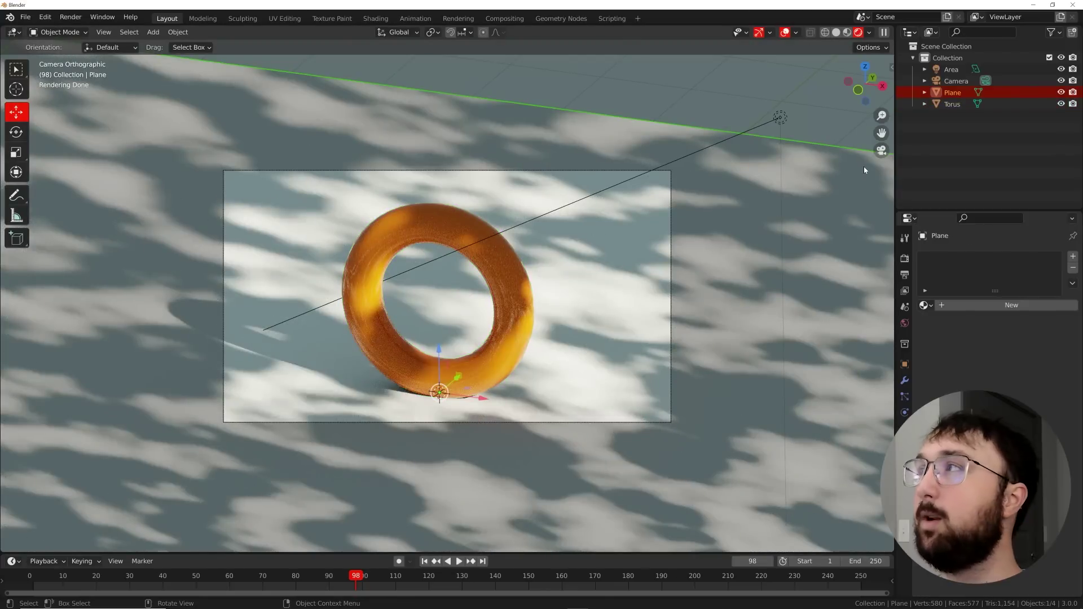
# Raise the area light's power, scroll Render properties to Clamping, and preview the scene rendered
pyautogui.click(951, 69)
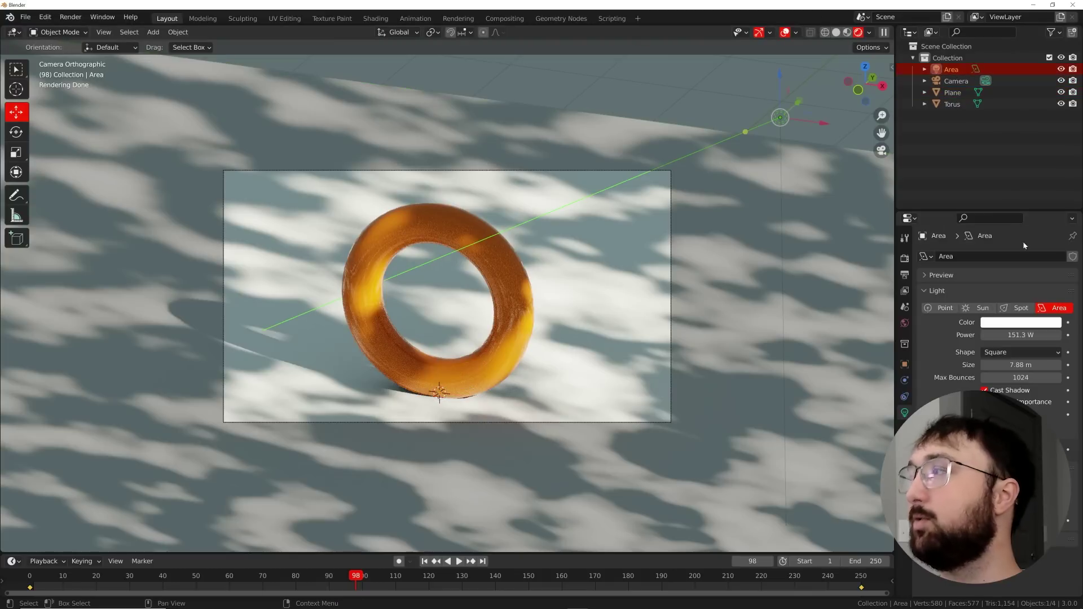
pyautogui.moveTo(1009, 335); pyautogui.dragTo(1038, 337)
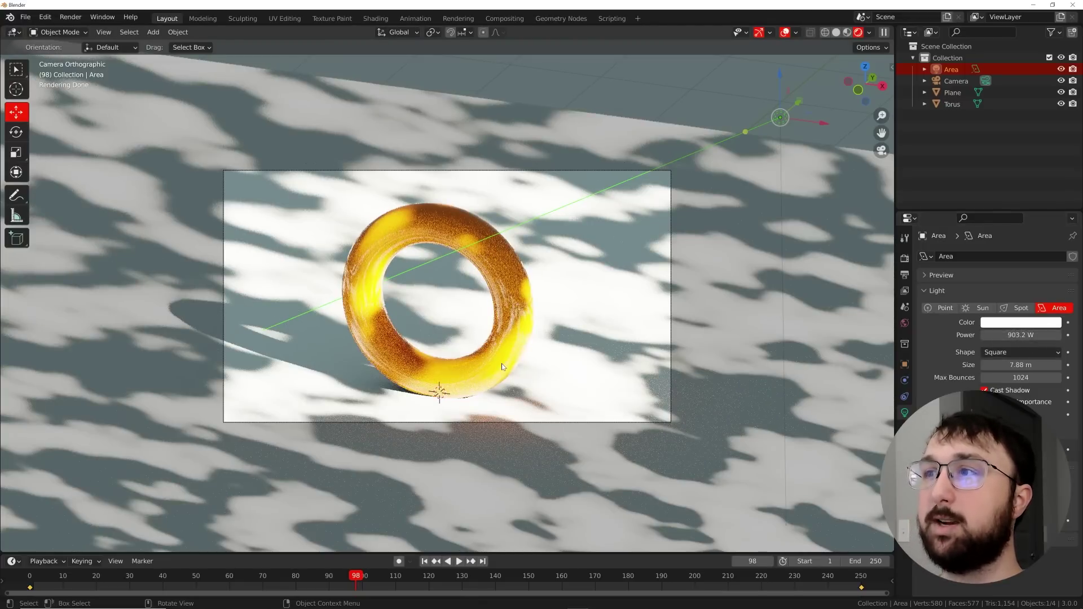
pyautogui.click(904, 258)
pyautogui.scroll(-3, 987, 431)
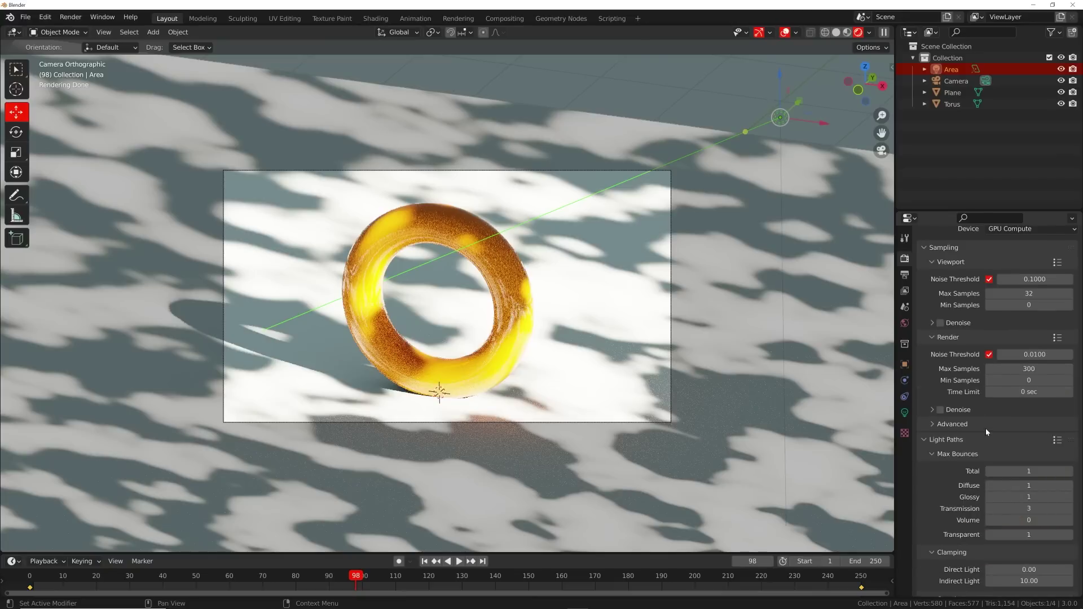
pyautogui.click(837, 33)
pyautogui.scroll(-3, 1030, 441)
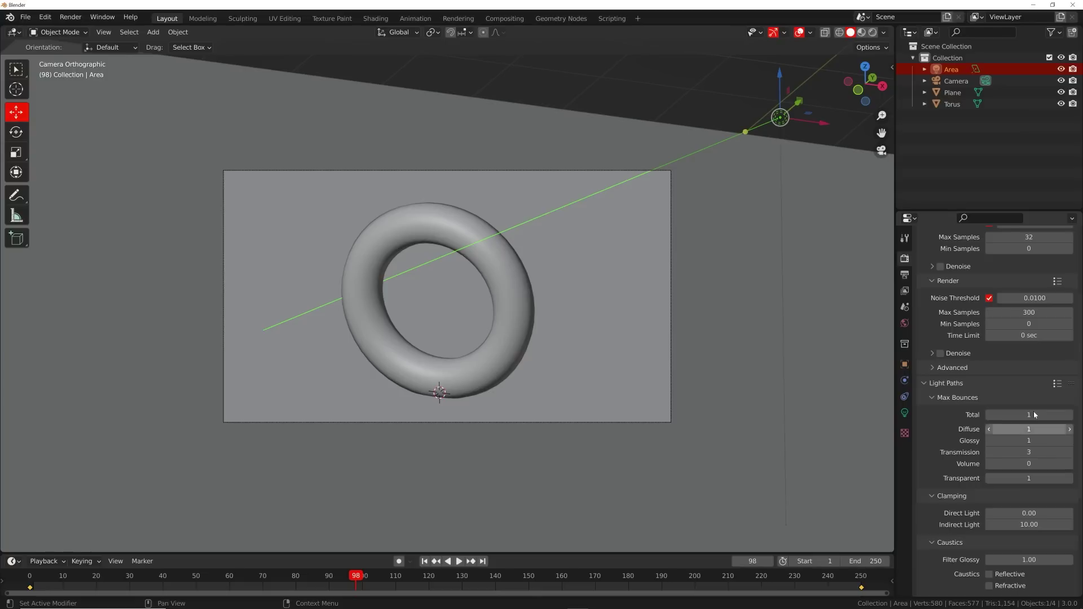
pyautogui.scroll(-3, 1032, 473)
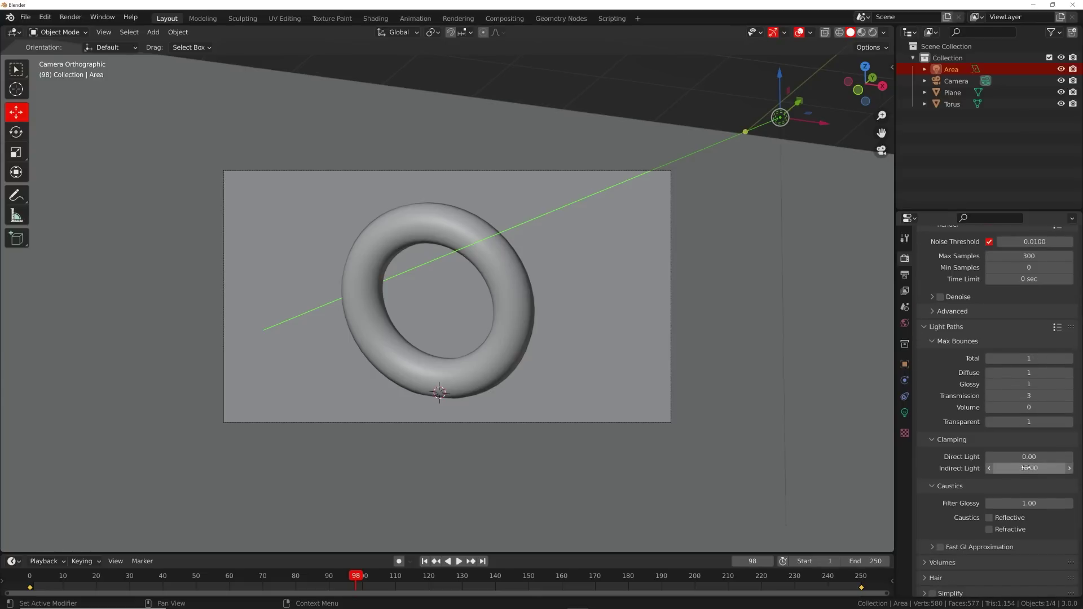
pyautogui.click(873, 32)
pyautogui.scroll(3, 625, 346)
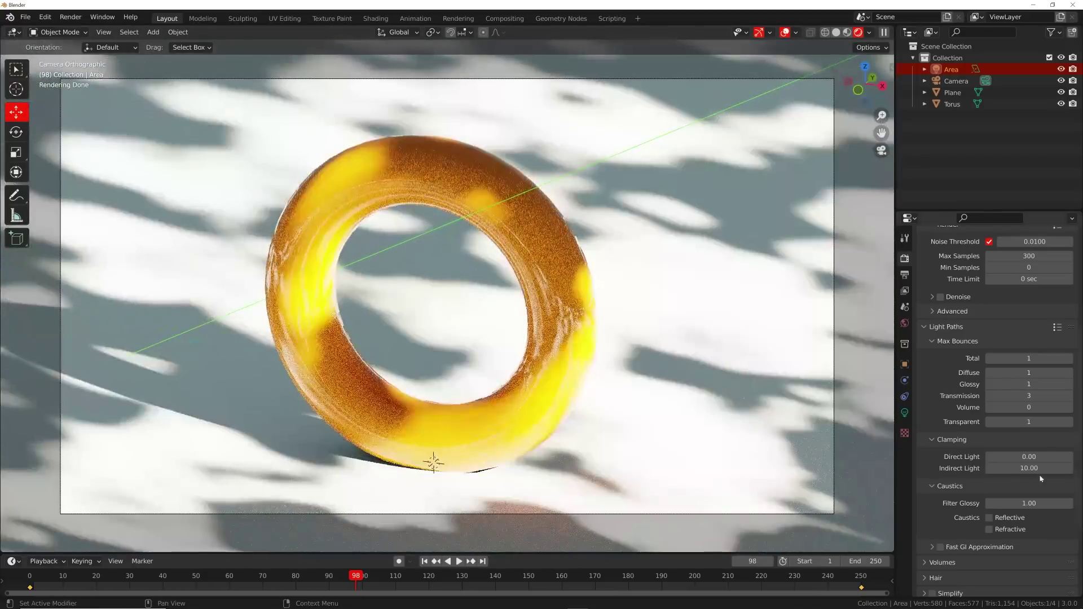
# Try several Direct Light clamp values, settle on 1.77, and return the viewport to Solid shading
pyautogui.moveTo(1063, 456); pyautogui.dragTo(1066, 456)
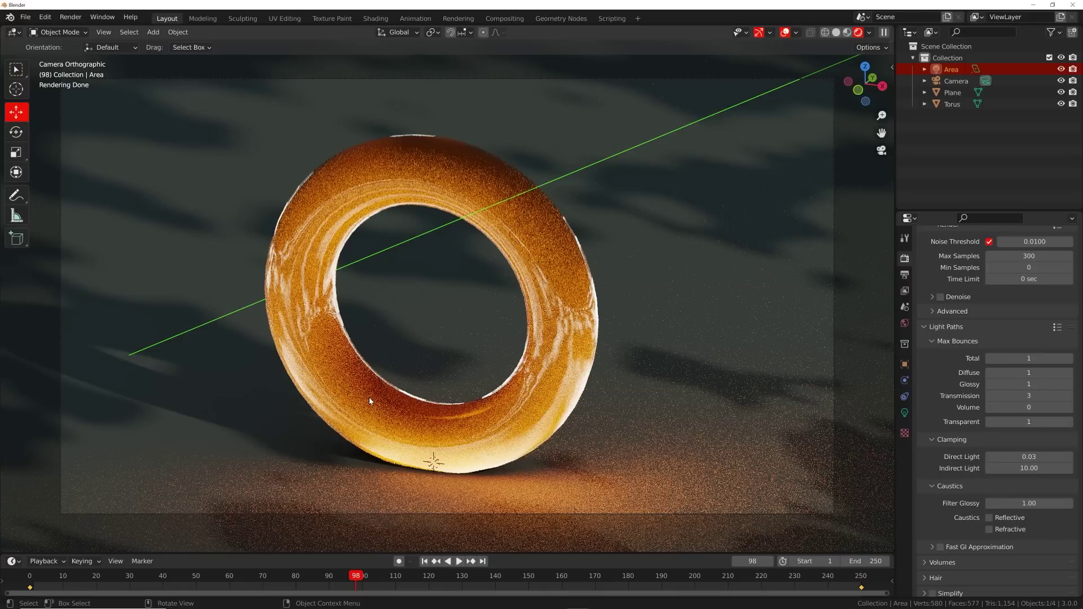
pyautogui.moveTo(1028, 457); pyautogui.dragTo(1072, 460)
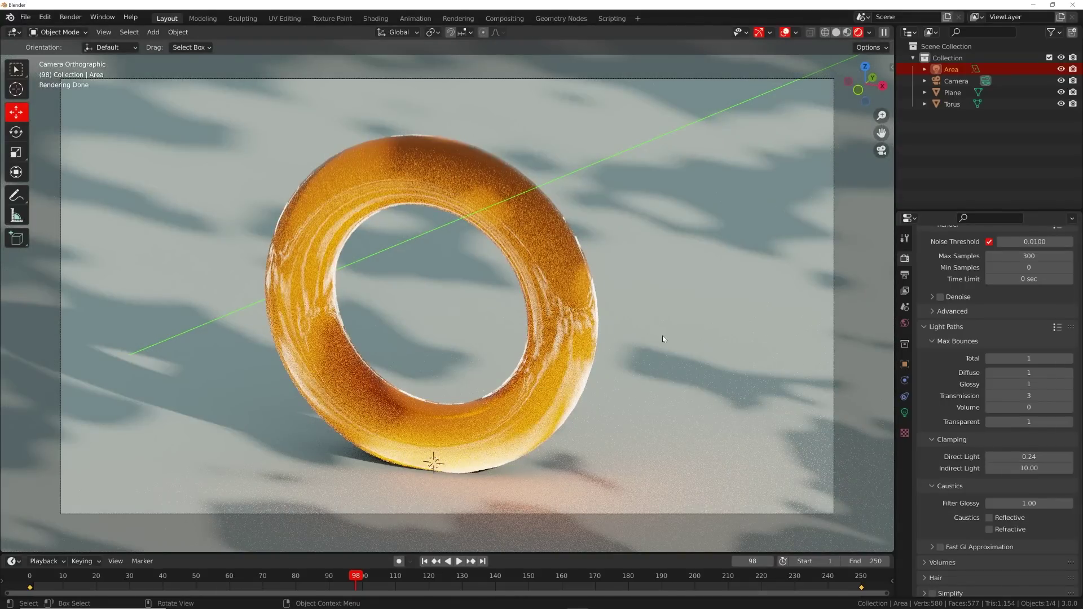
pyautogui.moveTo(1071, 460); pyautogui.dragTo(1071, 460)
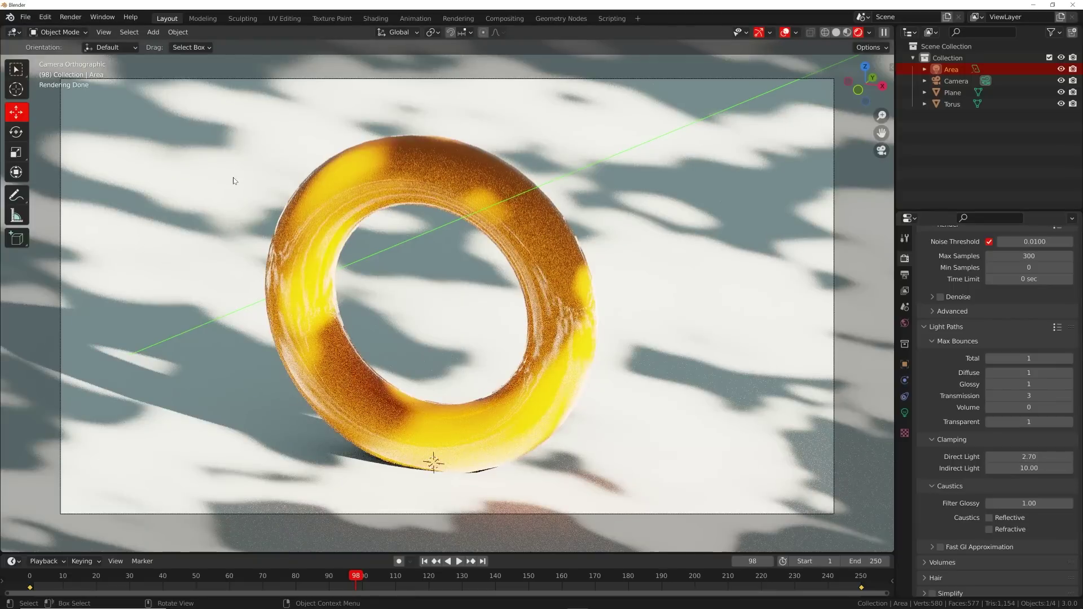
pyautogui.moveTo(1028, 457); pyautogui.dragTo(1009, 457)
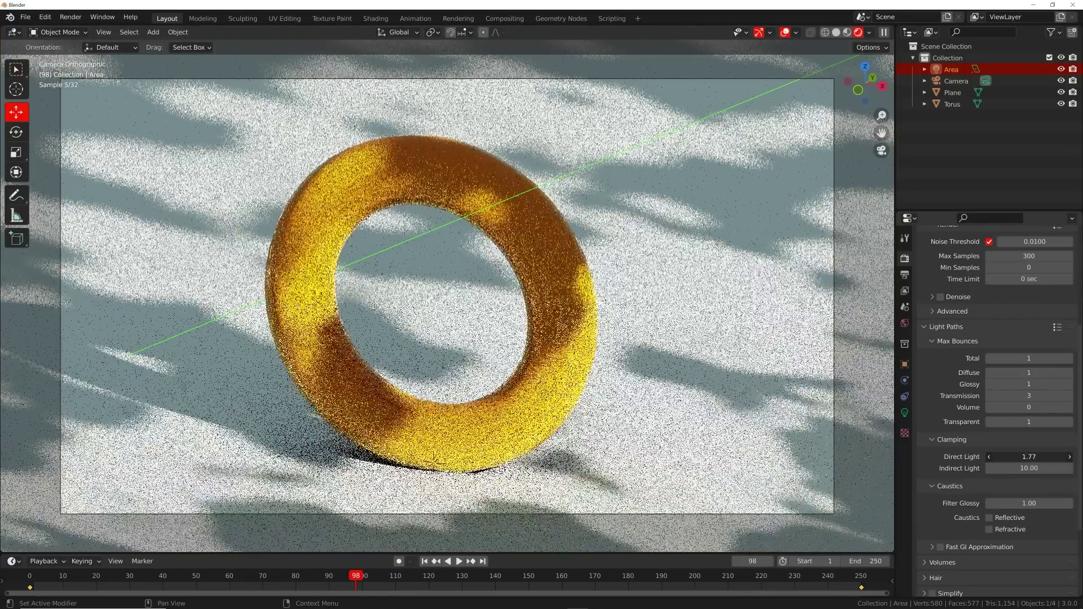
pyautogui.scroll(-3, 554, 283)
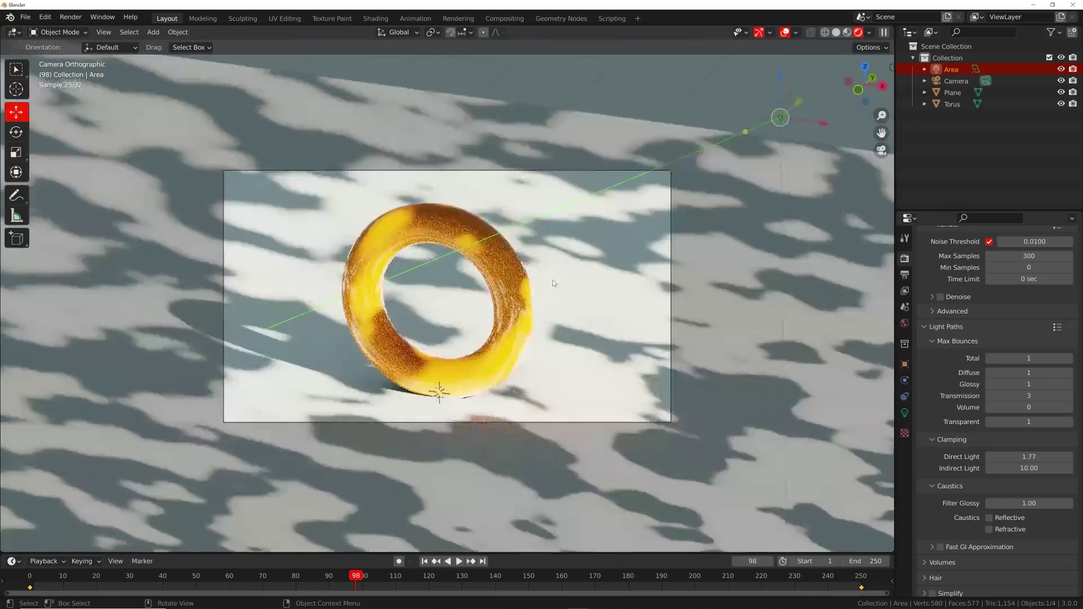
pyautogui.click(835, 33)
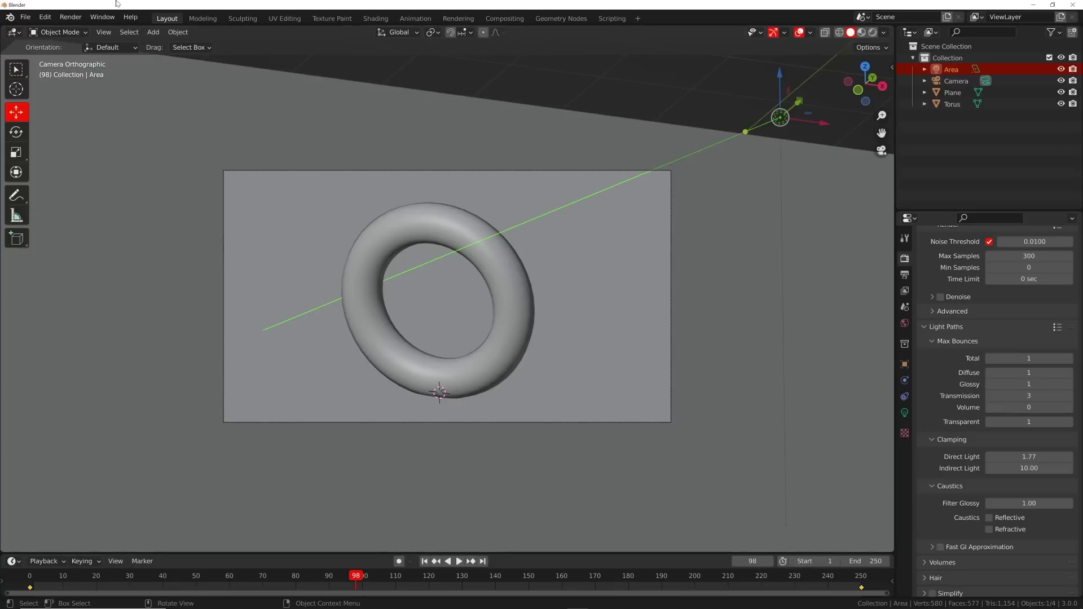
# Render a still image of the scene and dismiss the render window
pyautogui.click(72, 21)
pyautogui.click(84, 29)
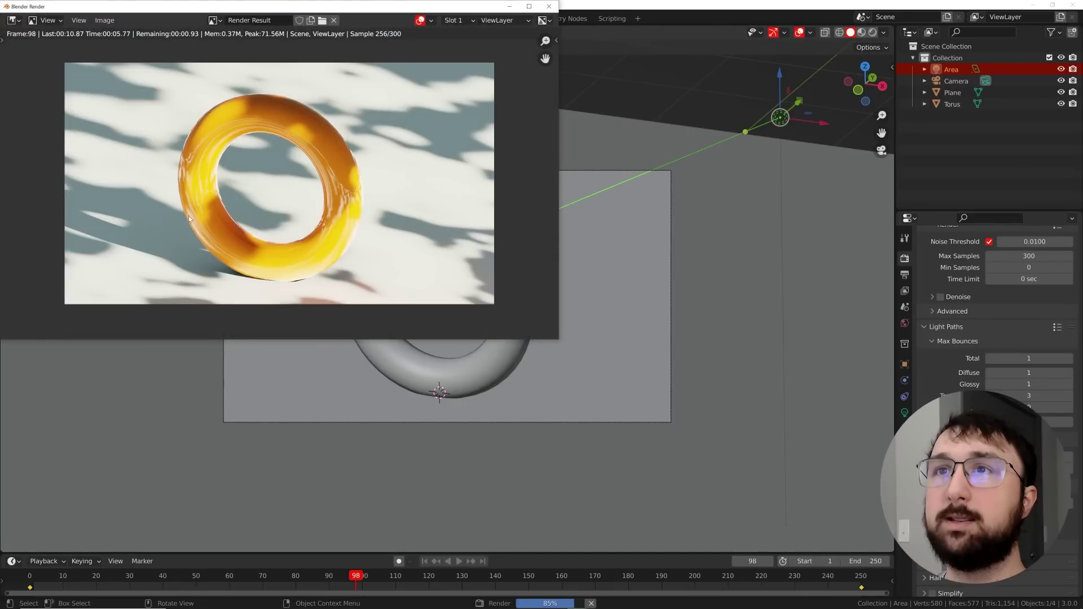
pyautogui.click(549, 6)
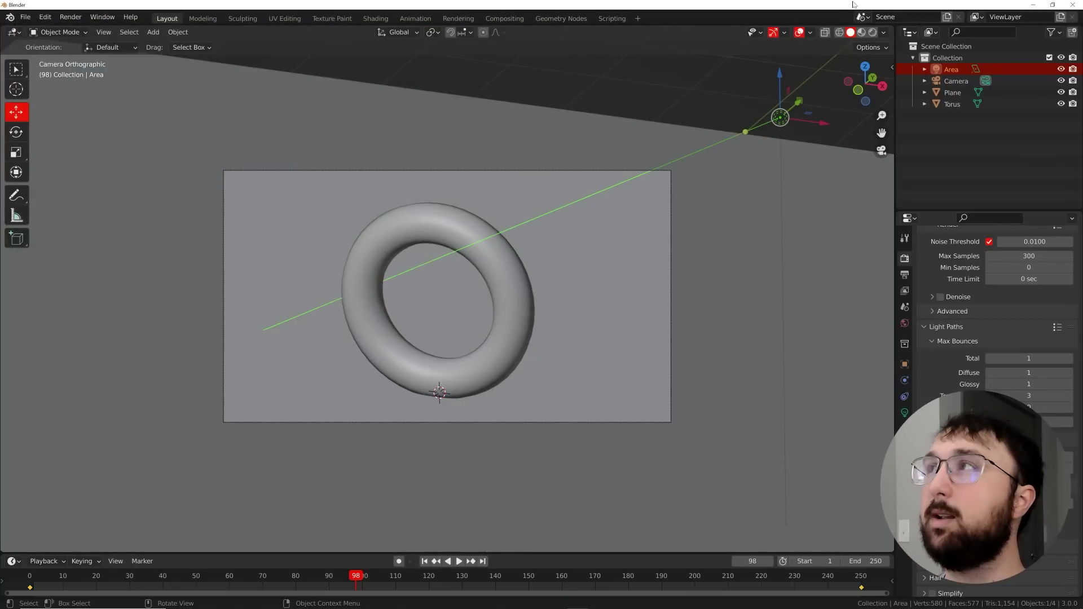
# Preview in Rendered shading and lower Direct Light clamping from 1.53 to 1.29
pyautogui.click(872, 32)
pyautogui.scroll(3, 688, 235)
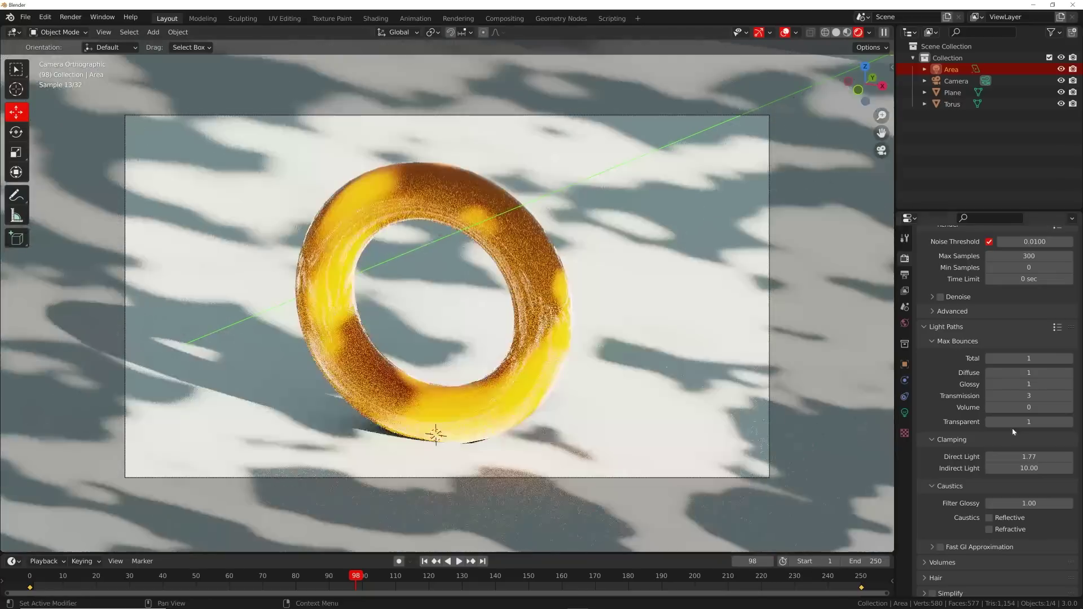
pyautogui.moveTo(992, 461)
pyautogui.mouseDown()
pyautogui.moveTo(971, 461)
pyautogui.moveTo(990, 458)
pyautogui.mouseUp()
pyautogui.click(990, 458)
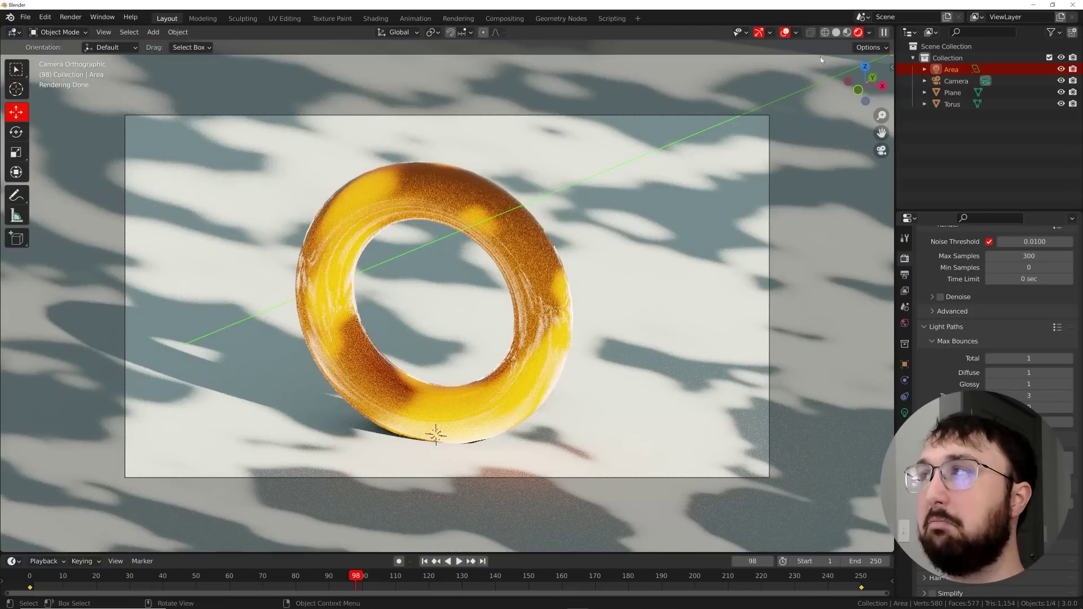
# Render the torus again with Direct Light clamping at 1.29, then close the result
pyautogui.click(836, 32)
pyautogui.click(71, 17)
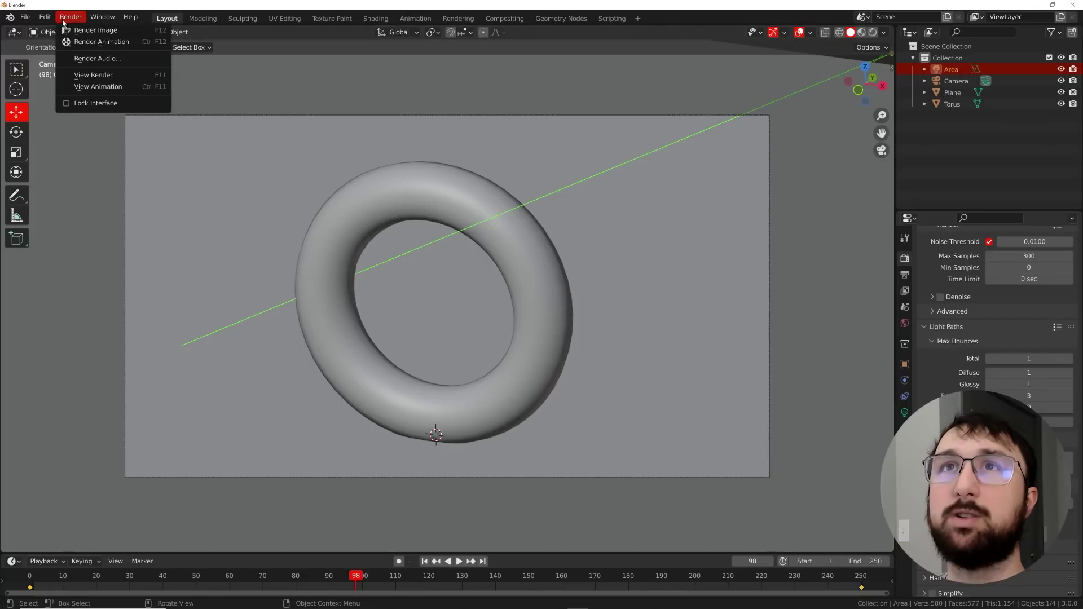
pyautogui.click(91, 30)
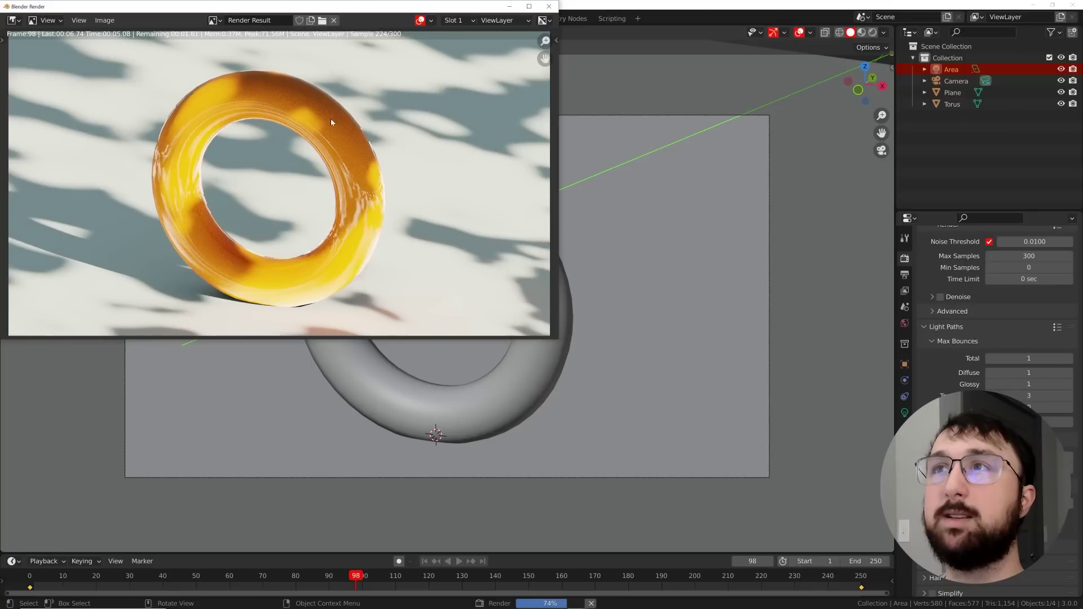
pyautogui.click(549, 6)
# Check the rendered viewport, then render the final still of frame 98 and close it
pyautogui.click(872, 32)
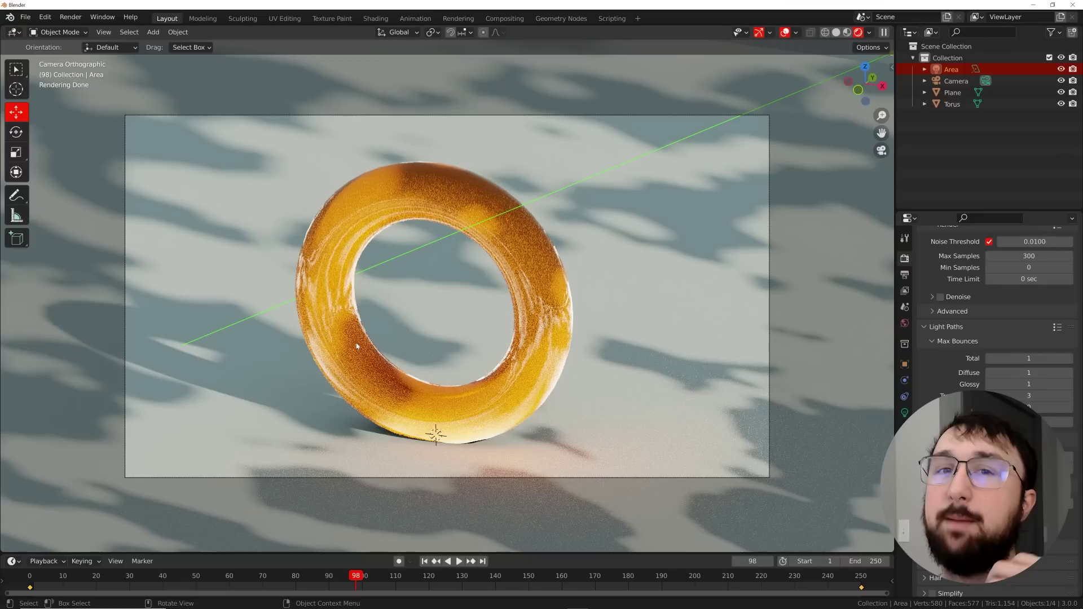
pyautogui.click(835, 33)
pyautogui.click(71, 16)
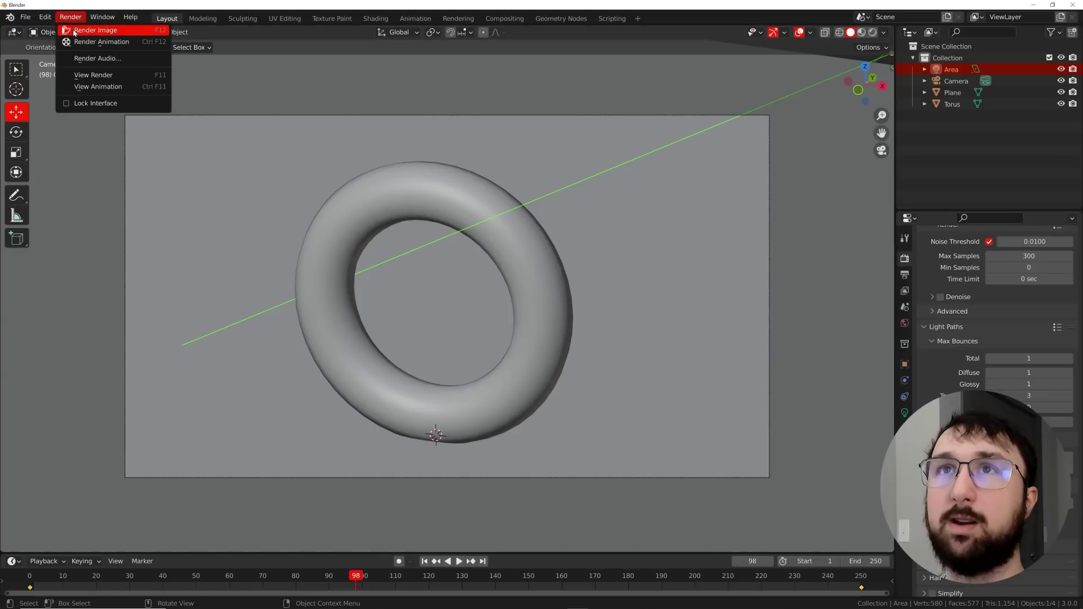
pyautogui.click(82, 27)
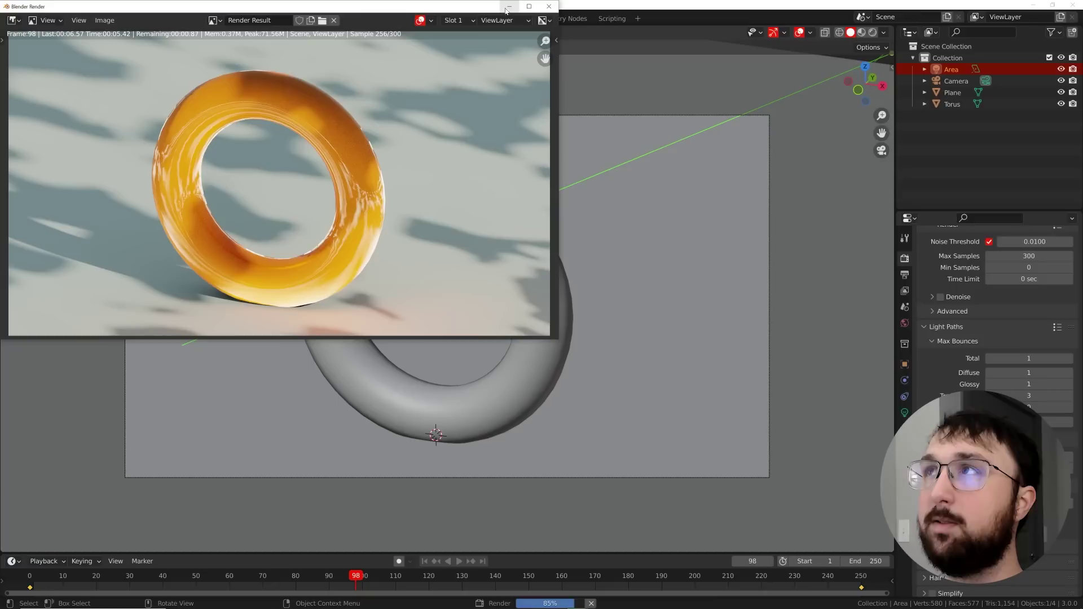
pyautogui.click(549, 6)
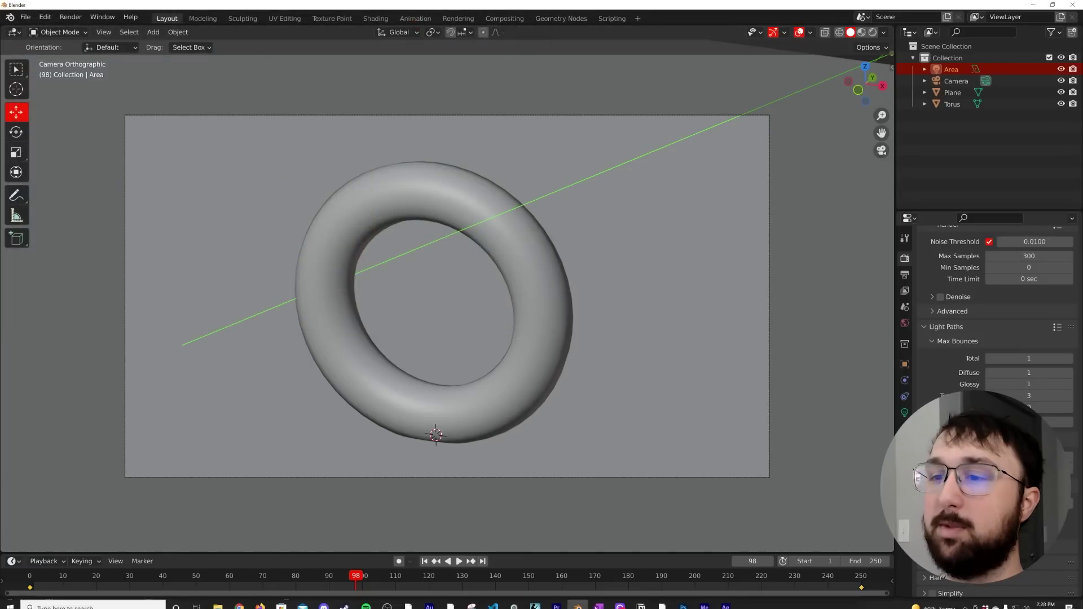
pyautogui.click(403, 600)
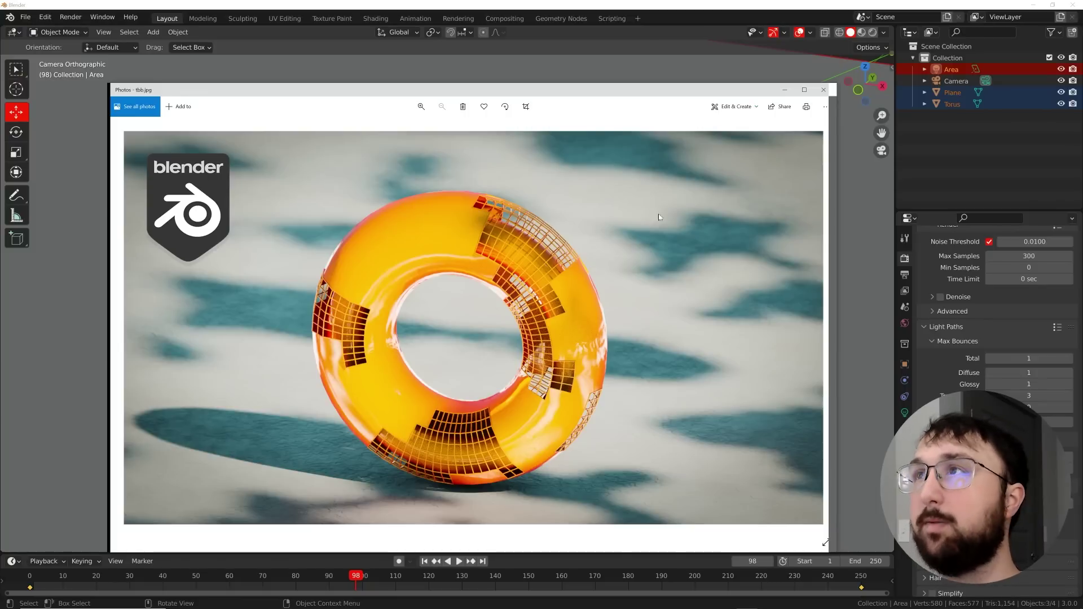
pyautogui.click(823, 89)
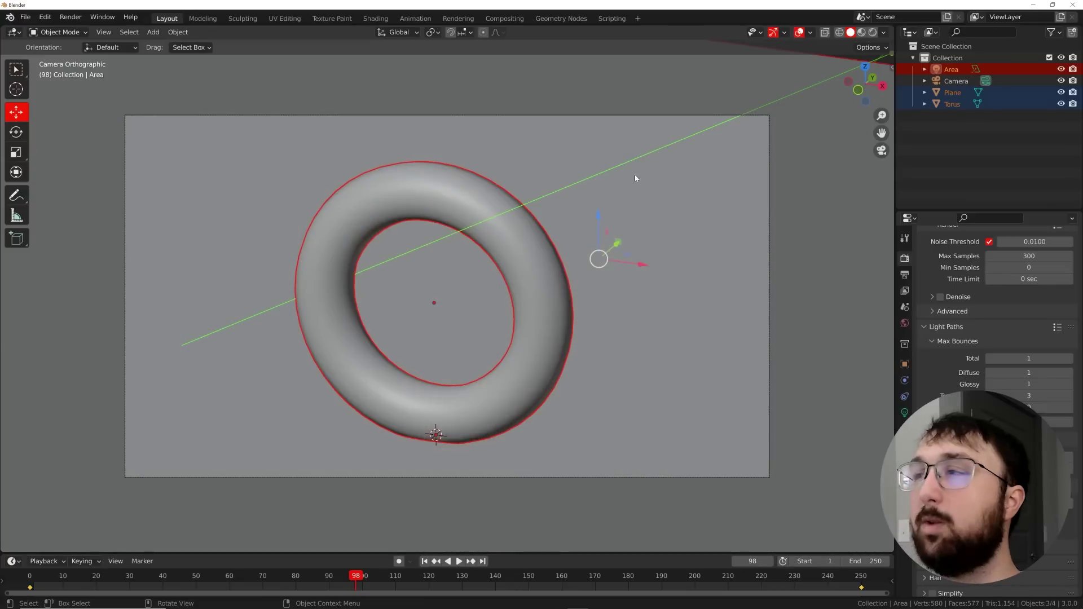
# Return to the orthographic camera view (Numpad 0) and leave only the ground Plane selected
pyautogui.moveTo(458, 298); pyautogui.dragTo(463, 282, button='middle')
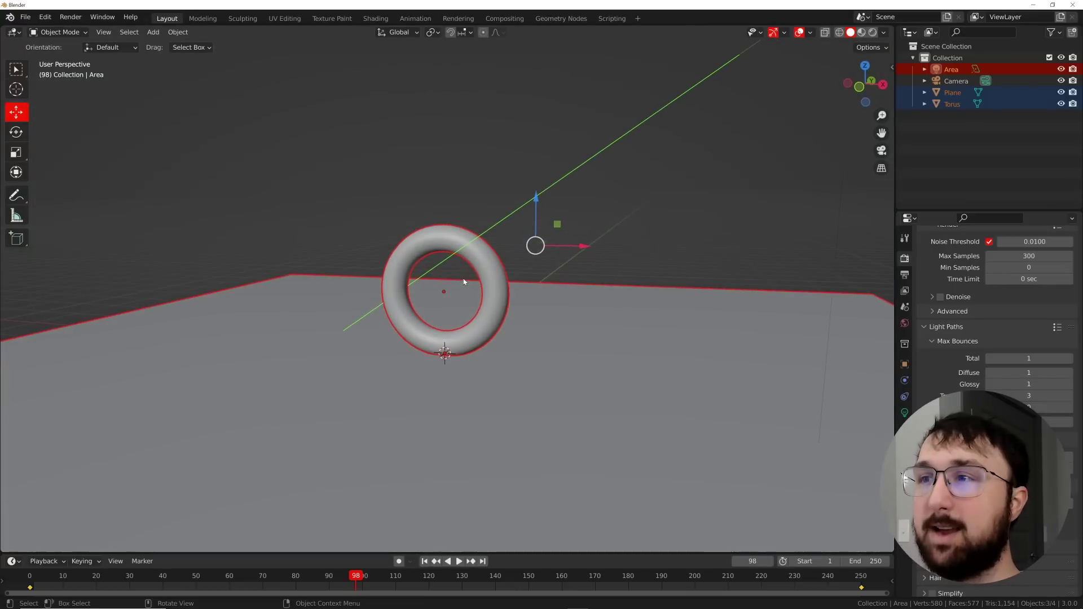
pyautogui.press('KP_0')
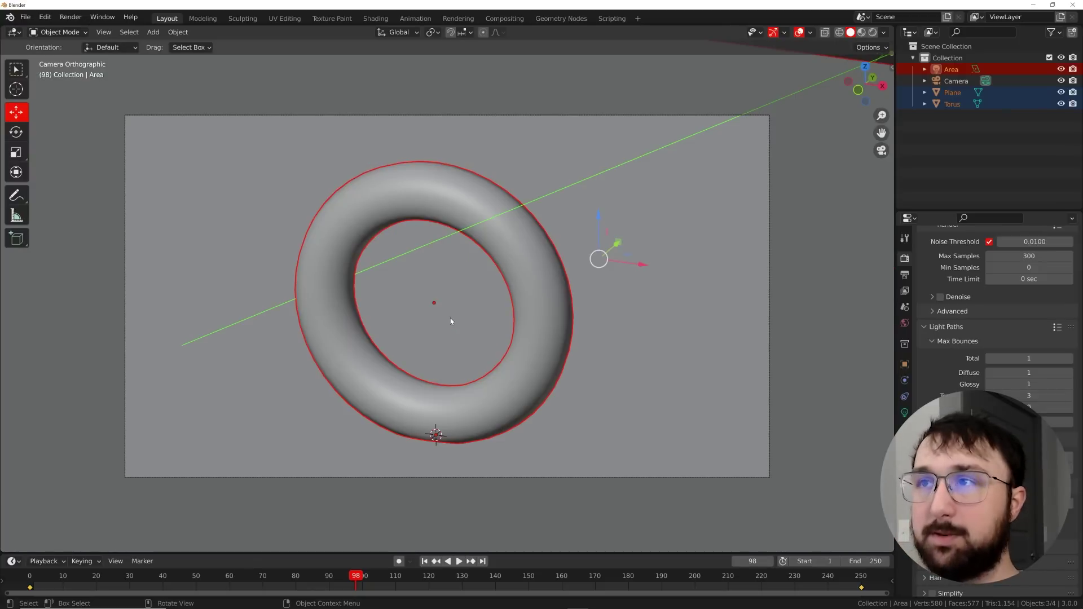
pyautogui.click(696, 277)
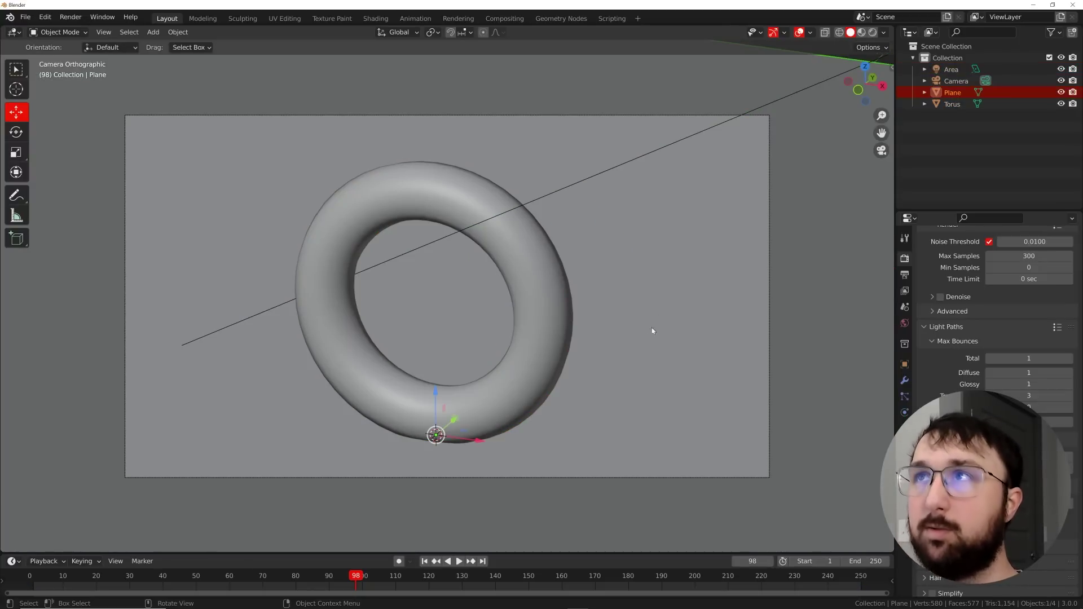
pyautogui.keyDown('shift'); pyautogui.click(527, 311); pyautogui.keyUp('shift')
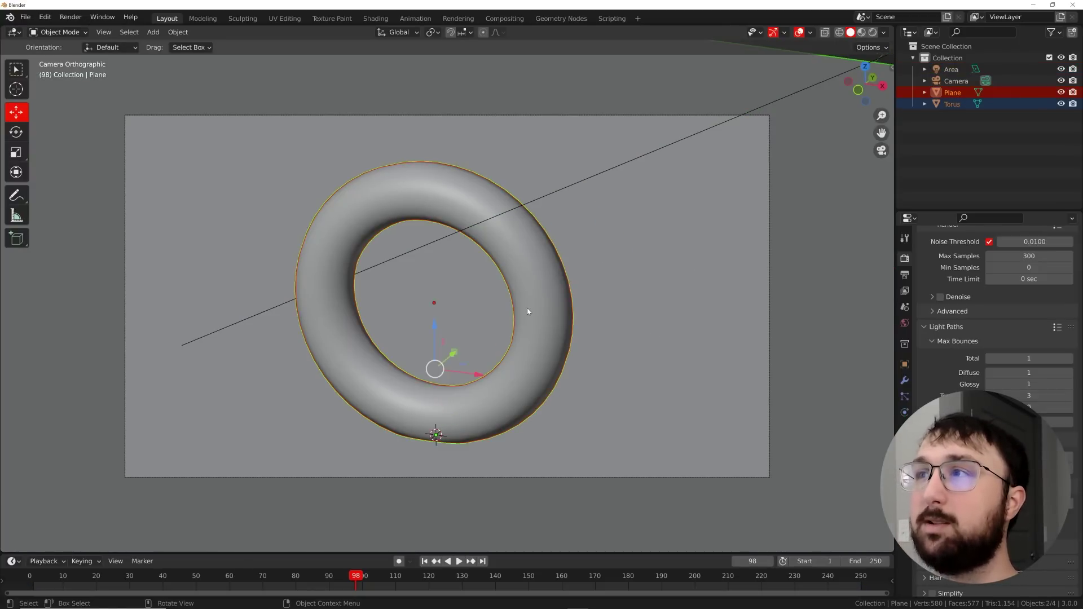
pyautogui.click(695, 265)
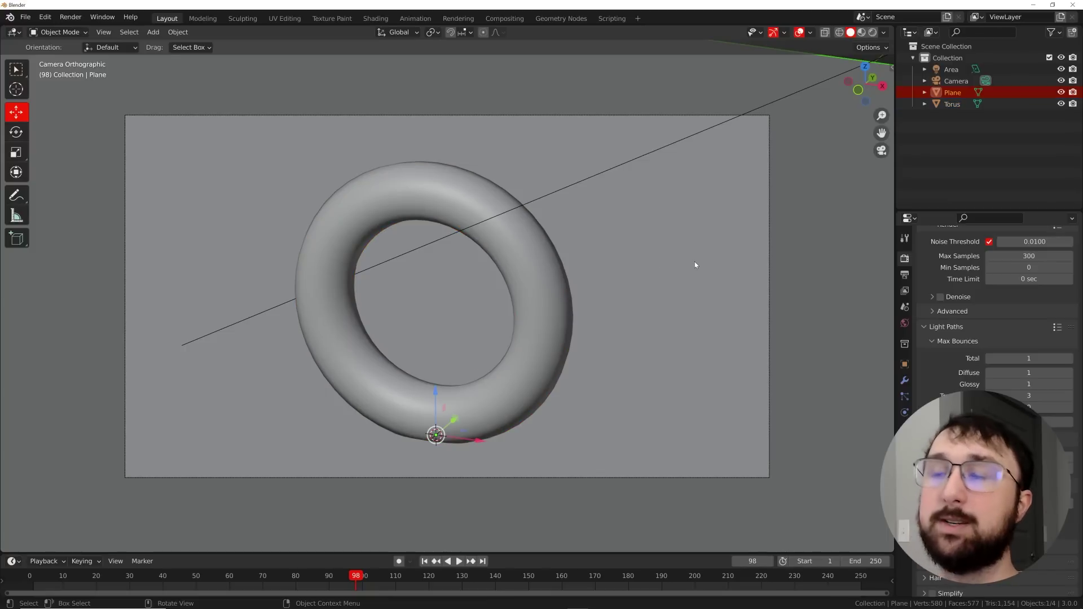